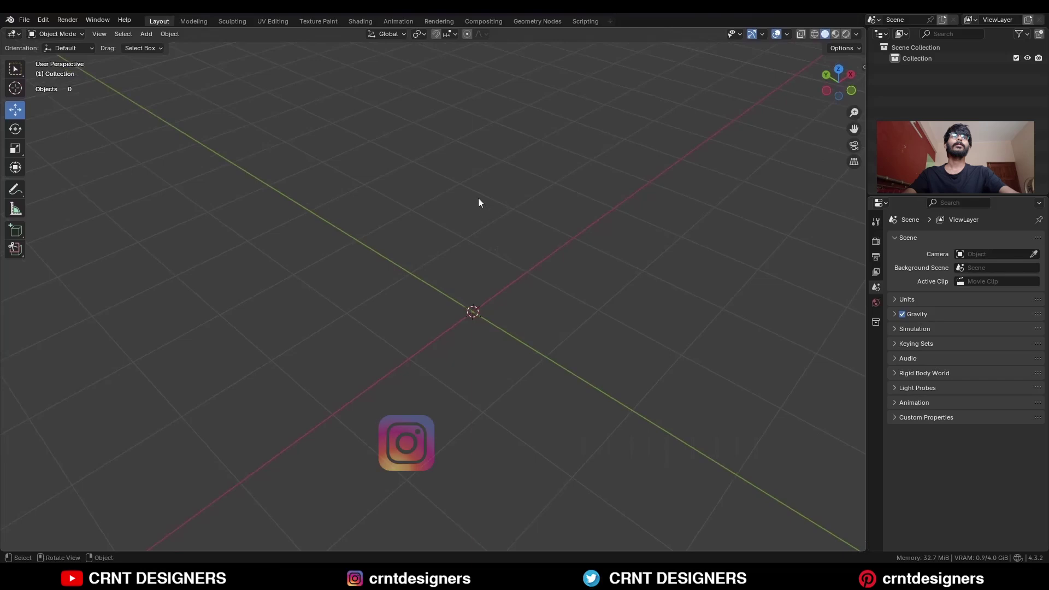
# Add a mesh cylinder with 32 vertices at the world origin.
pyautogui.hotkey('shift', 'a')
pyautogui.moveTo(469, 194)
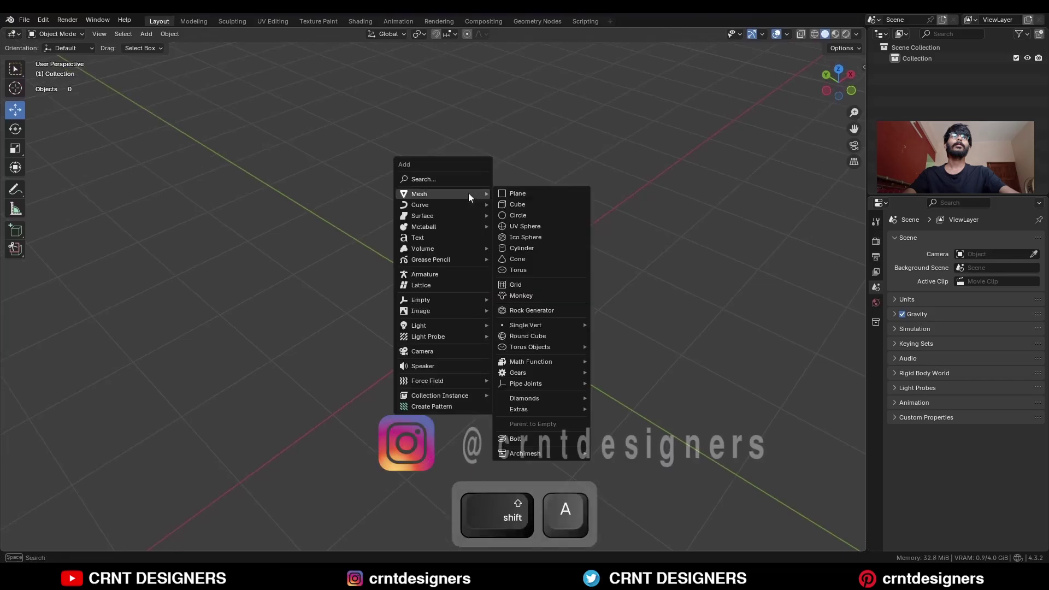
pyautogui.click(522, 248)
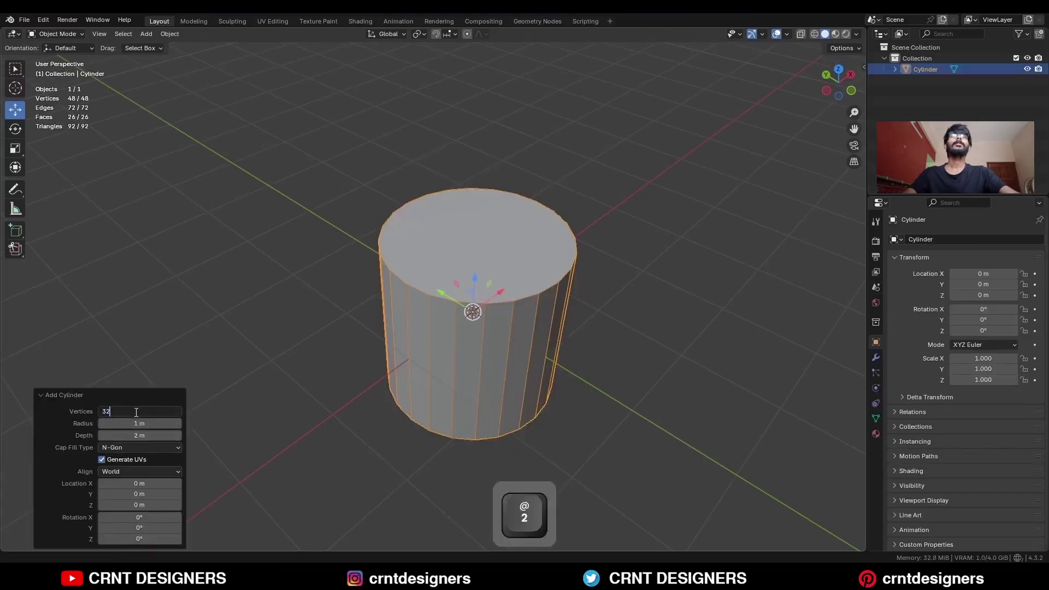
# Rotate the cylinder 90° about the X axis so that it lies along the Y axis.
pyautogui.click(826, 90)
pyautogui.keyDown('shift'); pyautogui.moveTo(533, 218); pyautogui.dragTo(539, 183, button='middle'); pyautogui.keyUp('shift')
pyautogui.press('r')
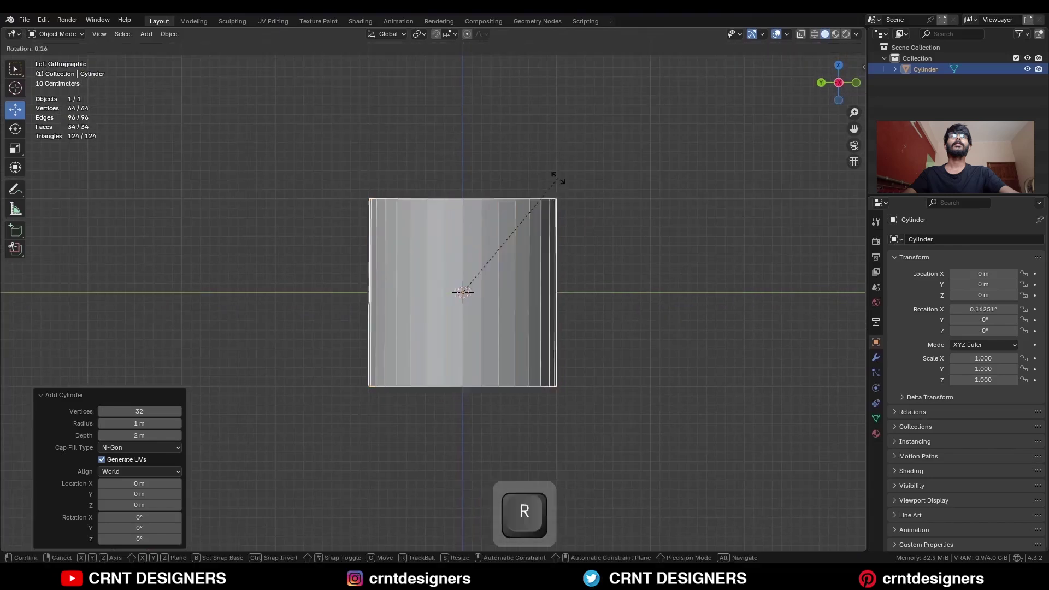
pyautogui.keyDown('ctrl'); pyautogui.click(555, 358); pyautogui.keyUp('ctrl')
pyautogui.moveTo(555, 358); pyautogui.dragTo(529, 309, button='middle')
pyautogui.click(540, 181)
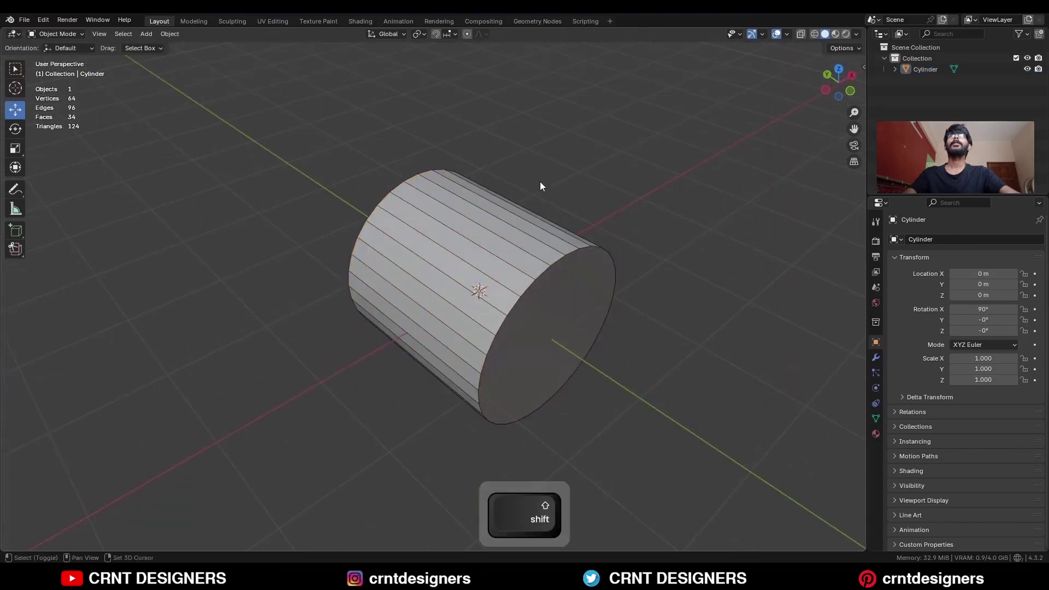
# Add a second, upright mesh cylinder with 24 vertices at the origin.
pyautogui.hotkey('shift', 'a')
pyautogui.moveTo(536, 179)
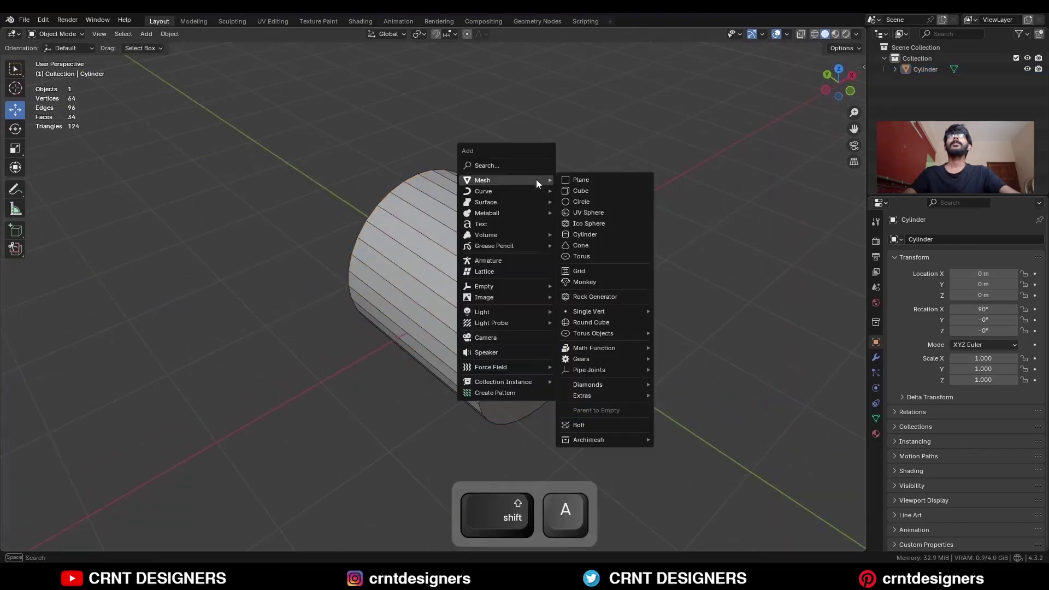
pyautogui.click(584, 234)
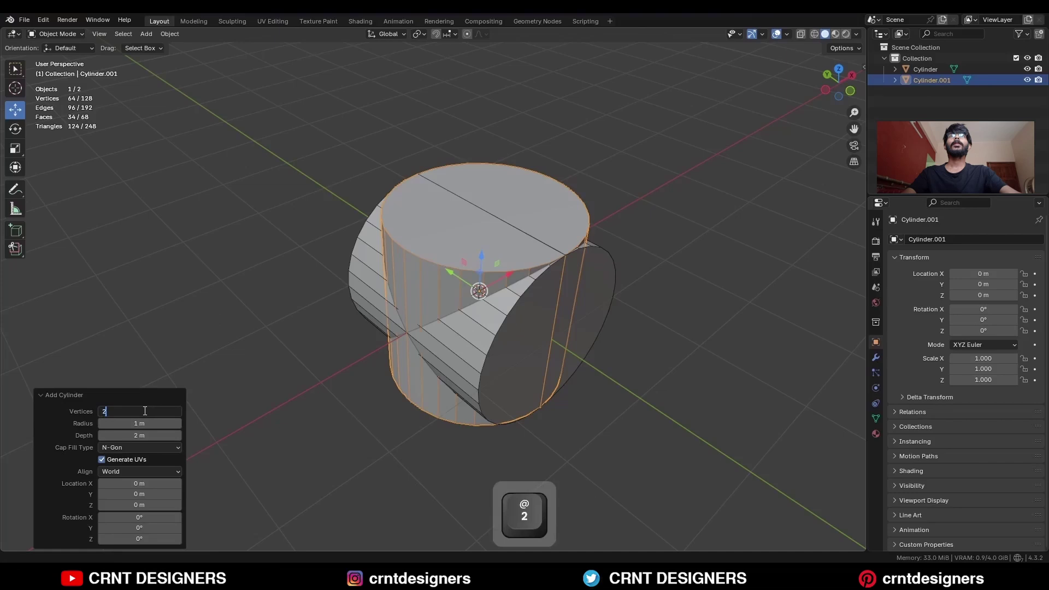
# Split both caps of the upright cylinder along the X axis by connecting the pairs of opposite side vertices.
pyautogui.moveTo(621, 240); pyautogui.dragTo(540, 279, button='middle')
pyautogui.click(836, 70)
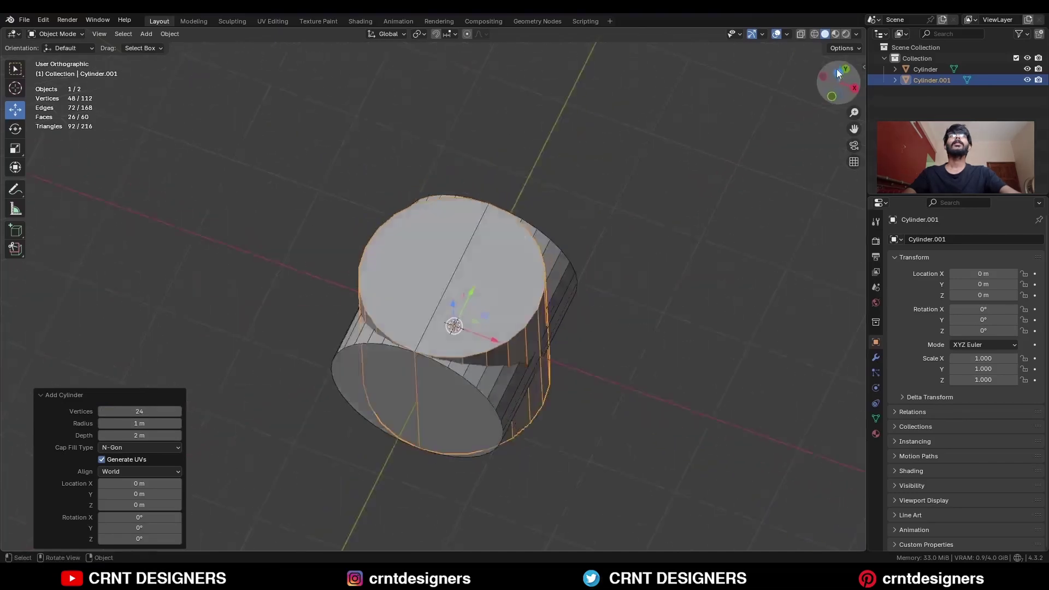
pyautogui.keyDown('shift'); pyautogui.moveTo(634, 200); pyautogui.dragTo(658, 234, button='middle'); pyautogui.keyUp('shift')
pyautogui.scroll(3, 611, 242)
pyautogui.press('Tab')
pyautogui.hotkey('alt', 'z')
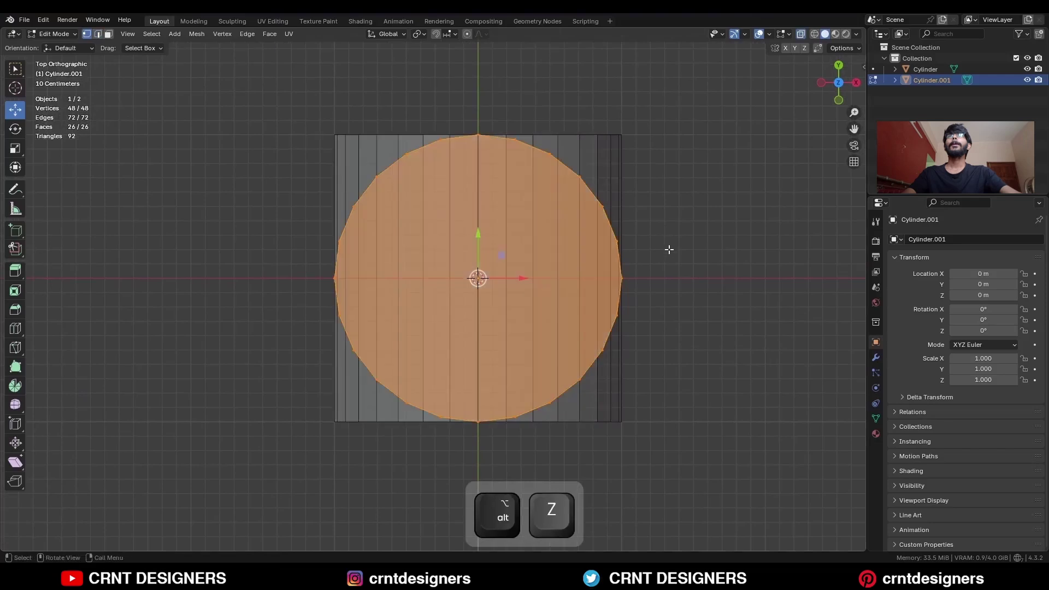
pyautogui.moveTo(333, 281); pyautogui.dragTo(334, 281)
pyautogui.rightClick(691, 194)
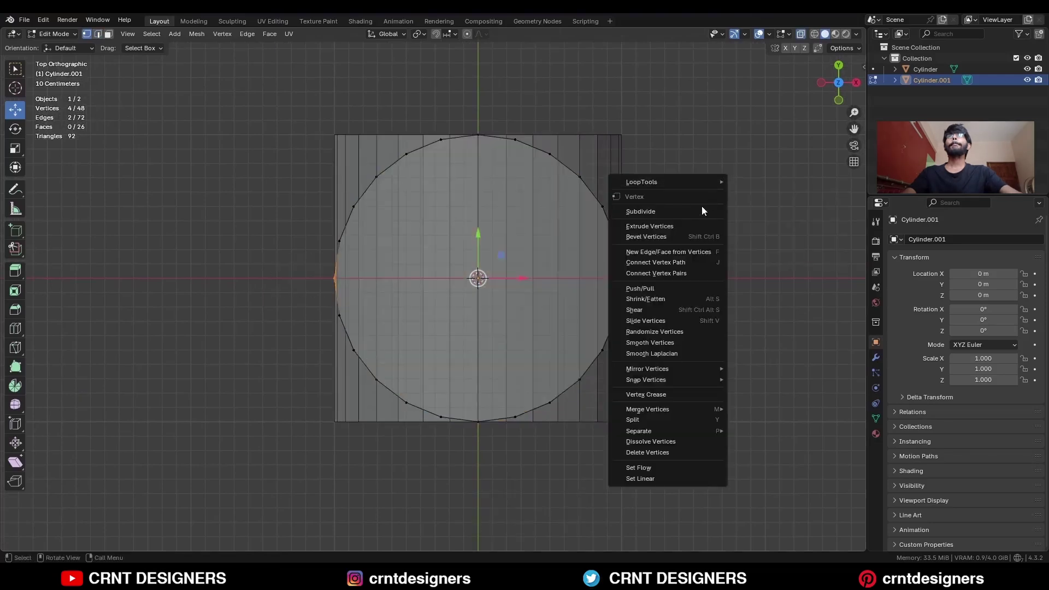
pyautogui.click(679, 273)
# Delete the faces of the upright cylinder's half on the positive Y side.
pyautogui.press('3')
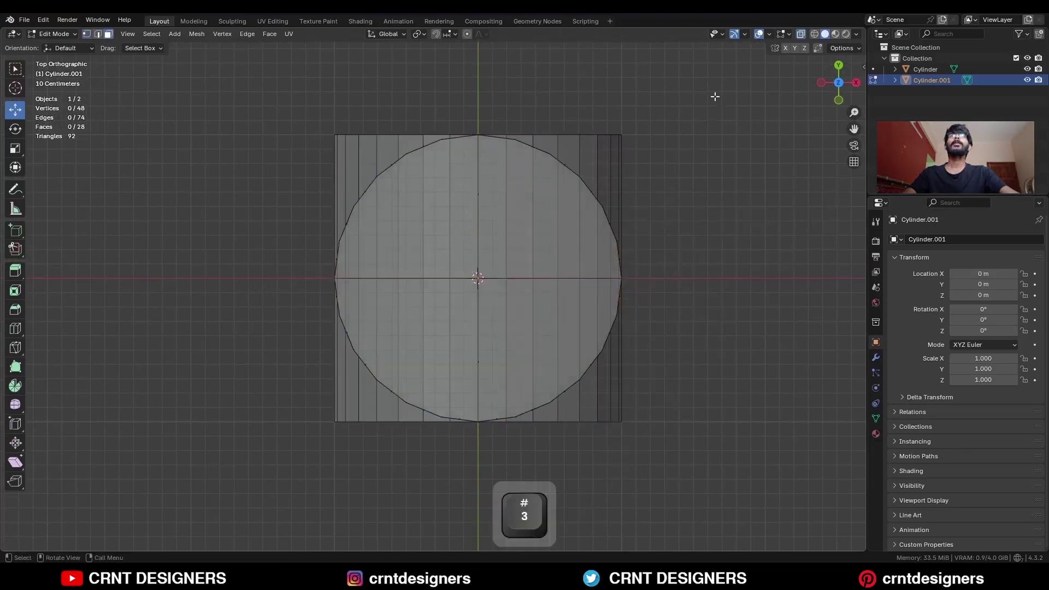
pyautogui.moveTo(710, 101); pyautogui.dragTo(311, 270)
pyautogui.press('x')
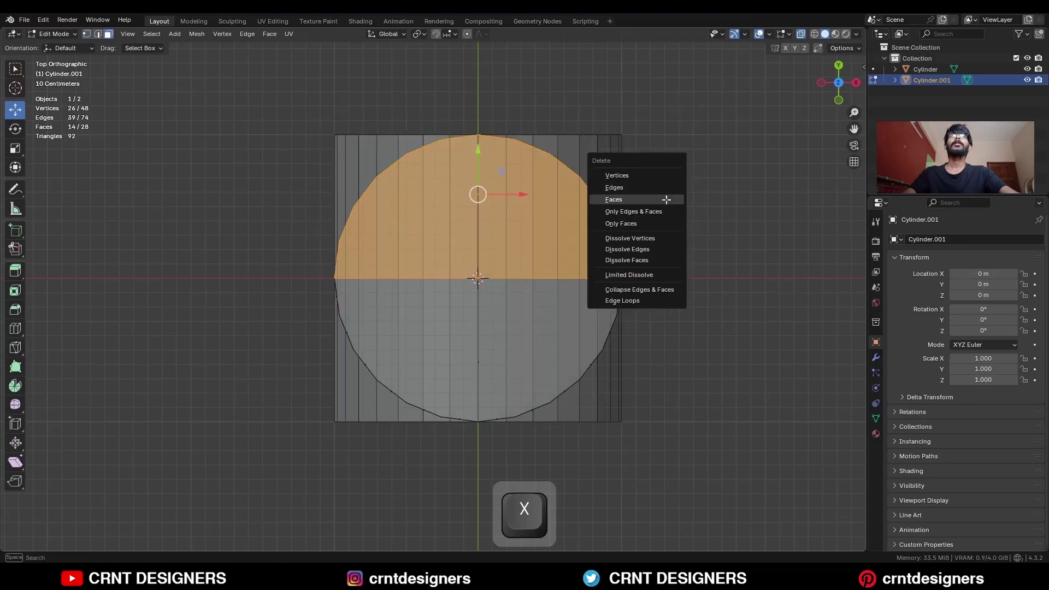
pyautogui.click(667, 200)
# Extrude the open boundary edges of the half cylinder 1.1 m along the Y axis.
pyautogui.press('1')
pyautogui.moveTo(674, 217); pyautogui.dragTo(275, 303)
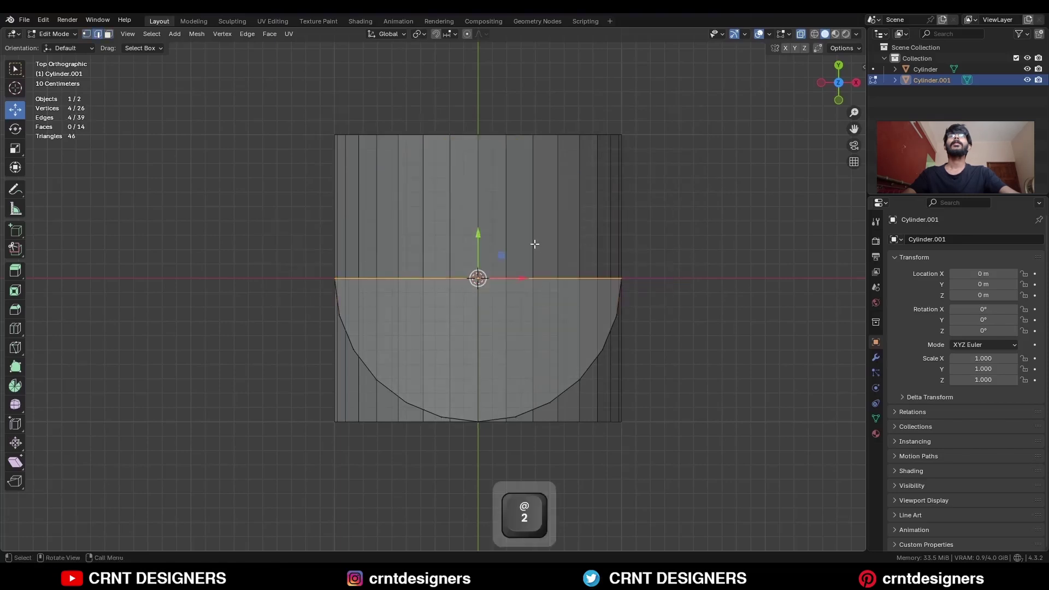
pyautogui.press('e')
pyautogui.rightClick(485, 227)
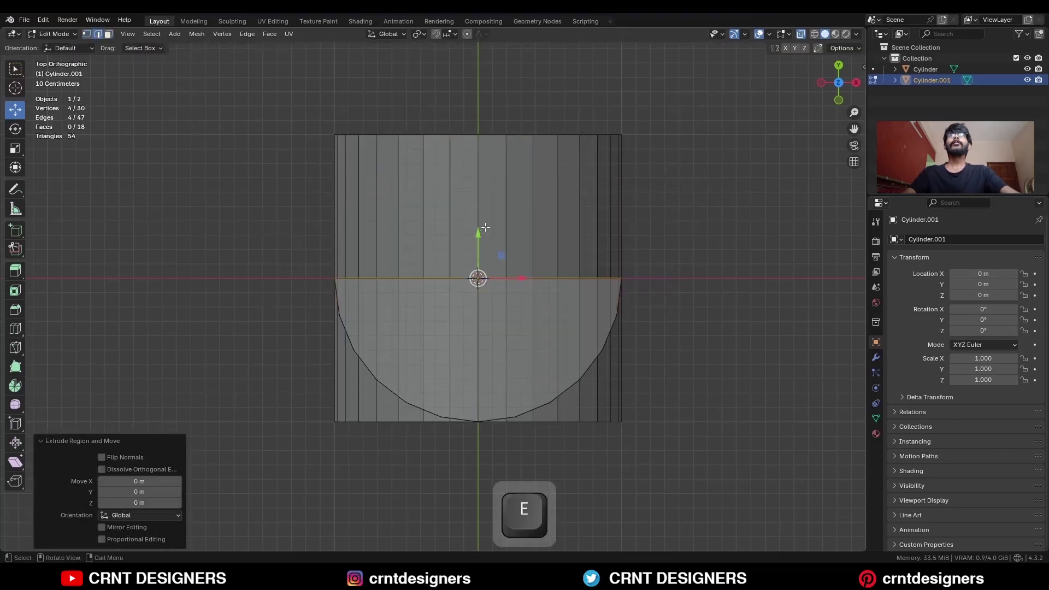
pyautogui.keyDown('ctrl'); pyautogui.moveTo(477, 236); pyautogui.dragTo(479, 76); pyautogui.keyUp('ctrl')
# Fill the open back of the extruded half cylinder with a face.
pyautogui.scroll(-3, 585, 229)
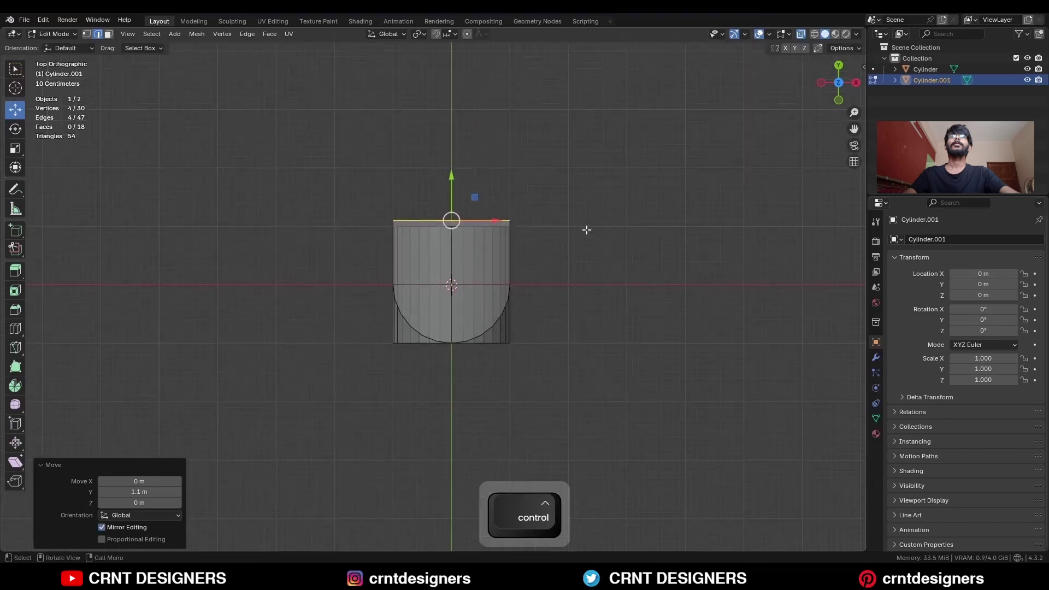
pyautogui.hotkey('alt', 'z')
pyautogui.moveTo(585, 229); pyautogui.dragTo(628, 241, button='middle')
pyautogui.press('f')
# Scale the upright body uniformly to 0.7, and stretch it along Z by a factor of about 2.96.
pyautogui.press('Tab')
pyautogui.press('s')
pyautogui.click(584, 274)
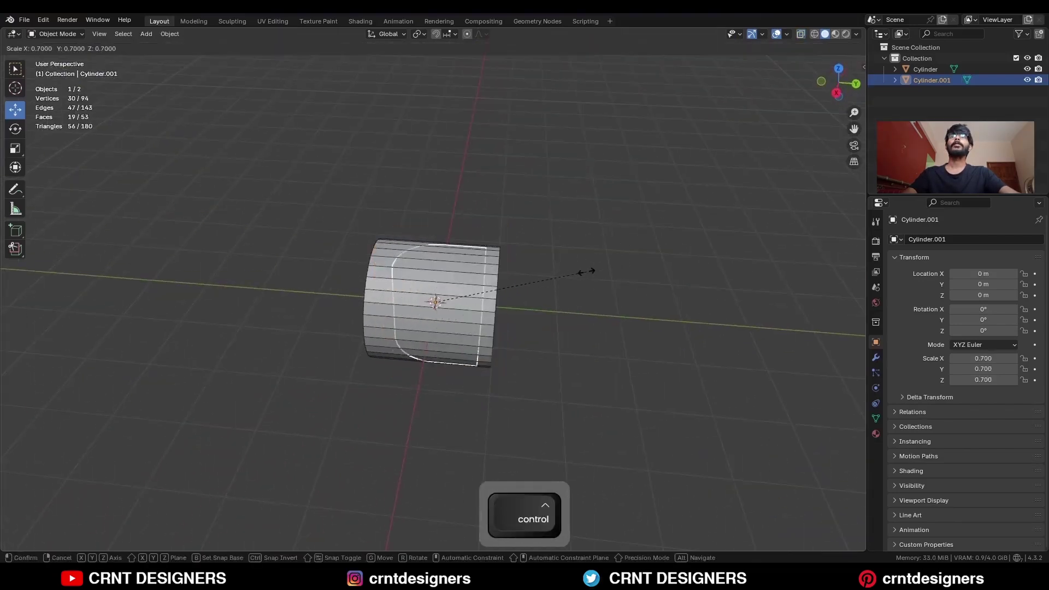
pyautogui.press('s')
pyautogui.press('z')
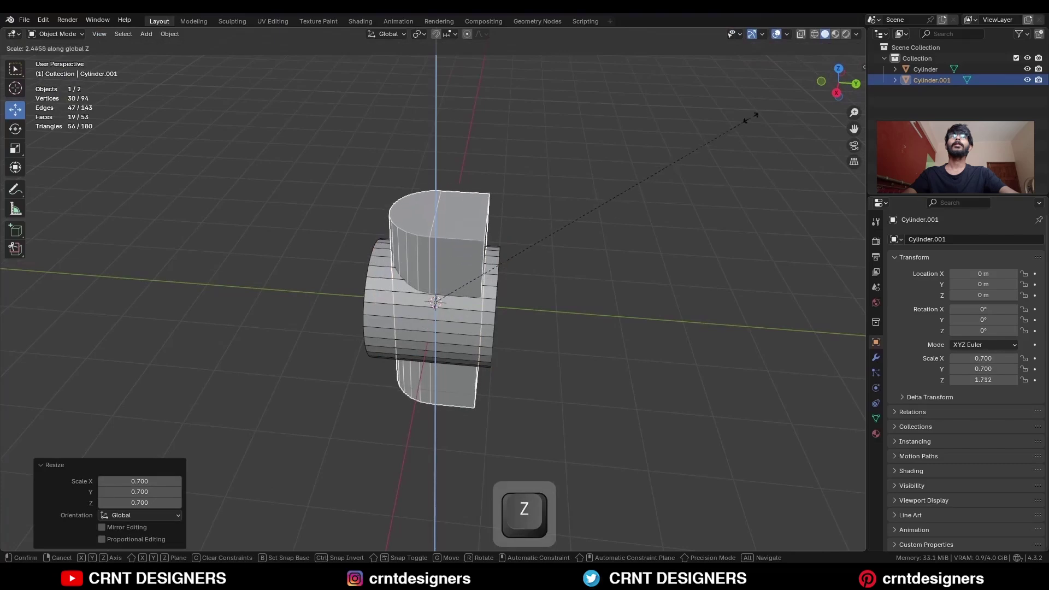
pyautogui.click(735, 130)
# Move the upright body about 0.23 m along the positive Y axis in top view.
pyautogui.press('KP_5')
pyautogui.click(836, 71)
pyautogui.keyDown('ctrl'); pyautogui.moveTo(492, 273); pyautogui.dragTo(494, 208, button='middle'); pyautogui.keyUp('ctrl')
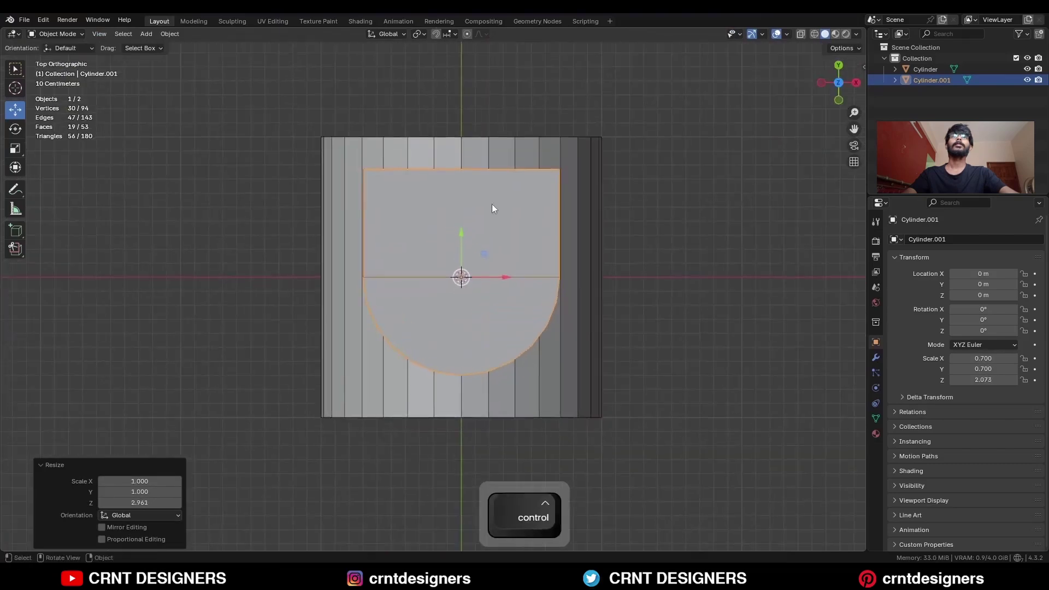
pyautogui.moveTo(462, 229); pyautogui.dragTo(466, 196)
pyautogui.moveTo(466, 196); pyautogui.dragTo(495, 224, button='middle')
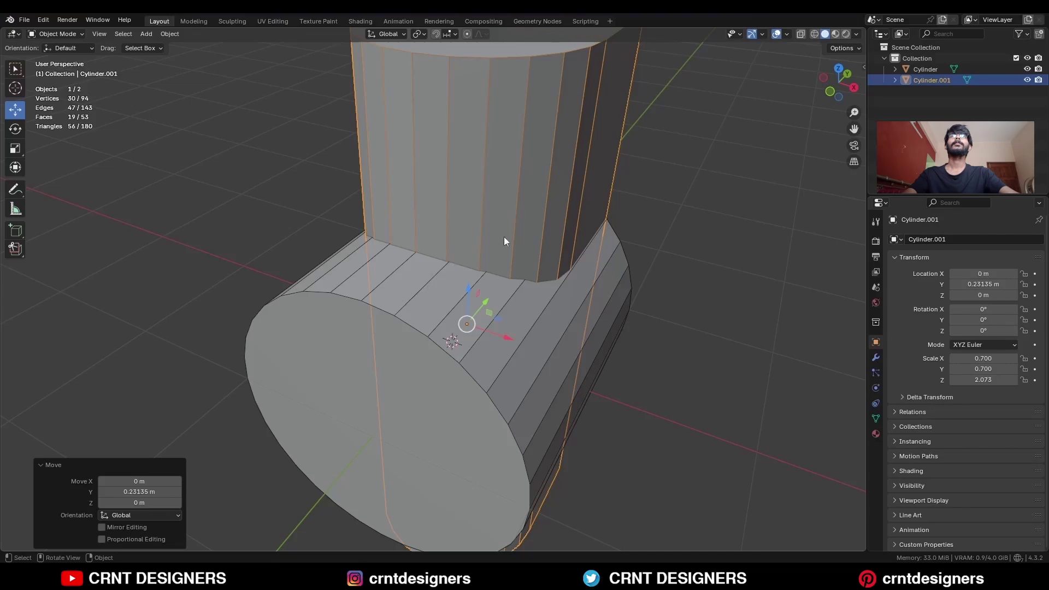
# Enlarge the upright body uniformly to an X and Y scale of about 0.804, checking its junction with the horizontal cylinder.
pyautogui.scroll(6, 592, 201)
pyautogui.press('s')
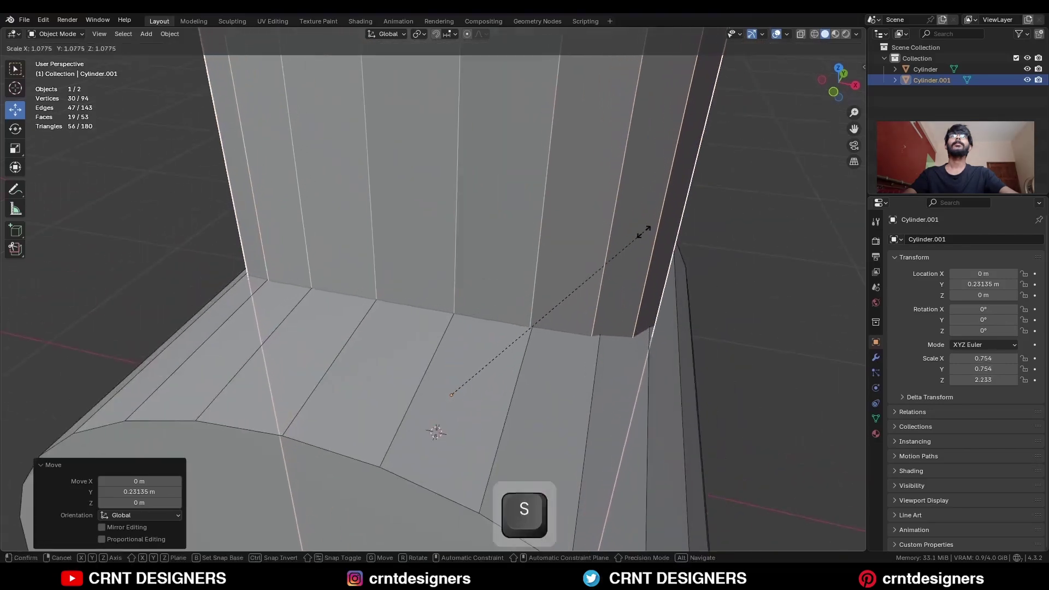
pyautogui.click(668, 236)
pyautogui.moveTo(670, 240); pyautogui.dragTo(521, 266, button='middle')
pyautogui.press('s')
pyautogui.click(626, 288)
# Move the upright body about 0.12 m back along Y to align its flat back with the horizontal cylinder's end.
pyautogui.click(829, 91)
pyautogui.scroll(-4, 466, 321)
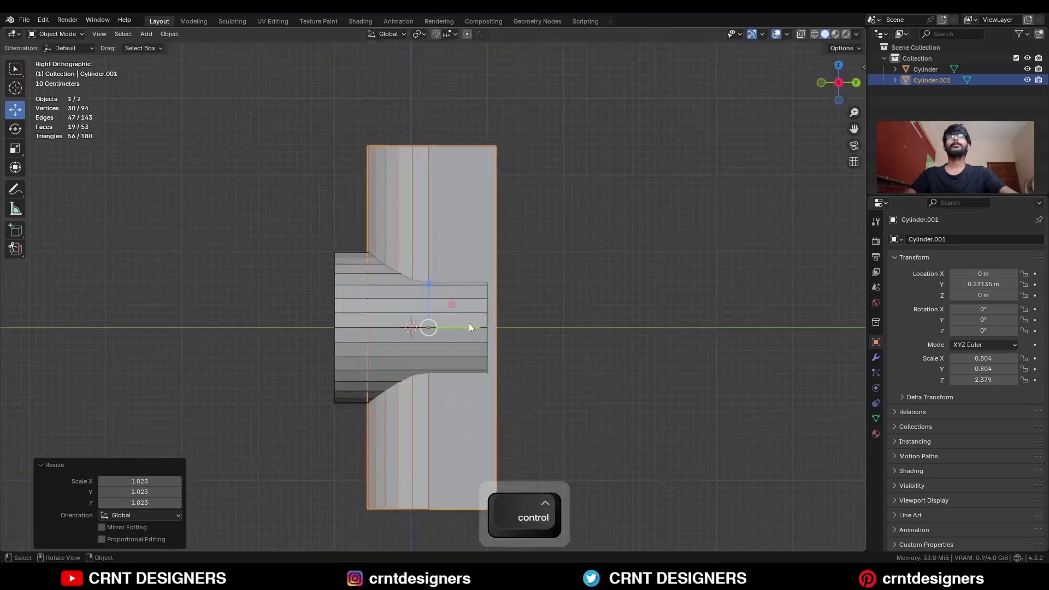
pyautogui.moveTo(468, 326); pyautogui.dragTo(424, 337)
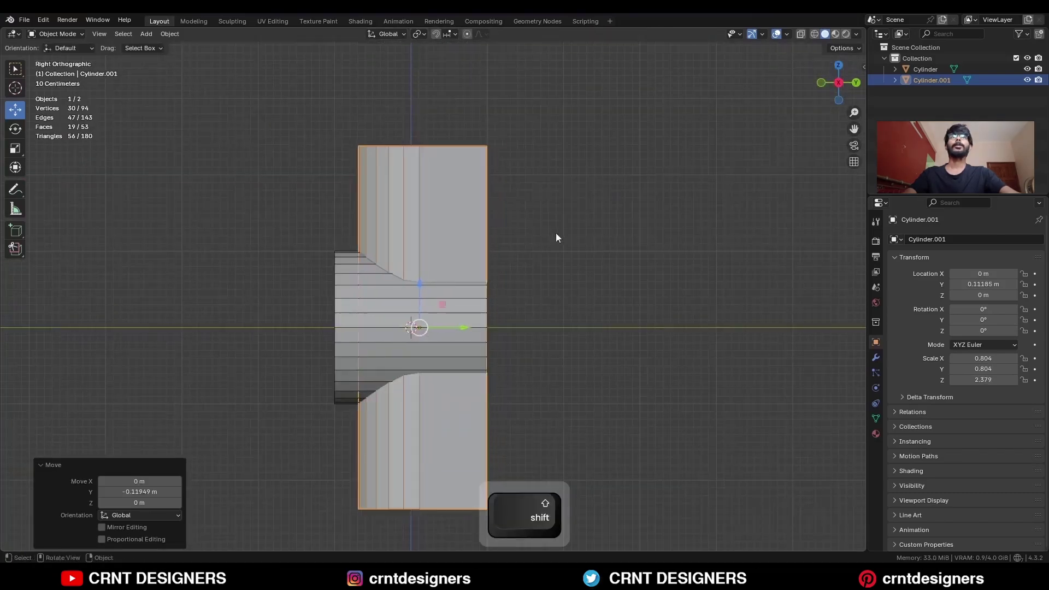
pyautogui.click(555, 235)
# Add a loop cut around the horizontal cylinder and slide it toward the front cap, just ahead of the upright body.
pyautogui.moveTo(556, 235); pyautogui.dragTo(579, 320, button='middle')
pyautogui.click(423, 398)
pyautogui.scroll(4, 422, 398)
pyautogui.keyDown('shift'); pyautogui.moveTo(455, 336); pyautogui.dragTo(474, 292, button='middle'); pyautogui.keyUp('shift')
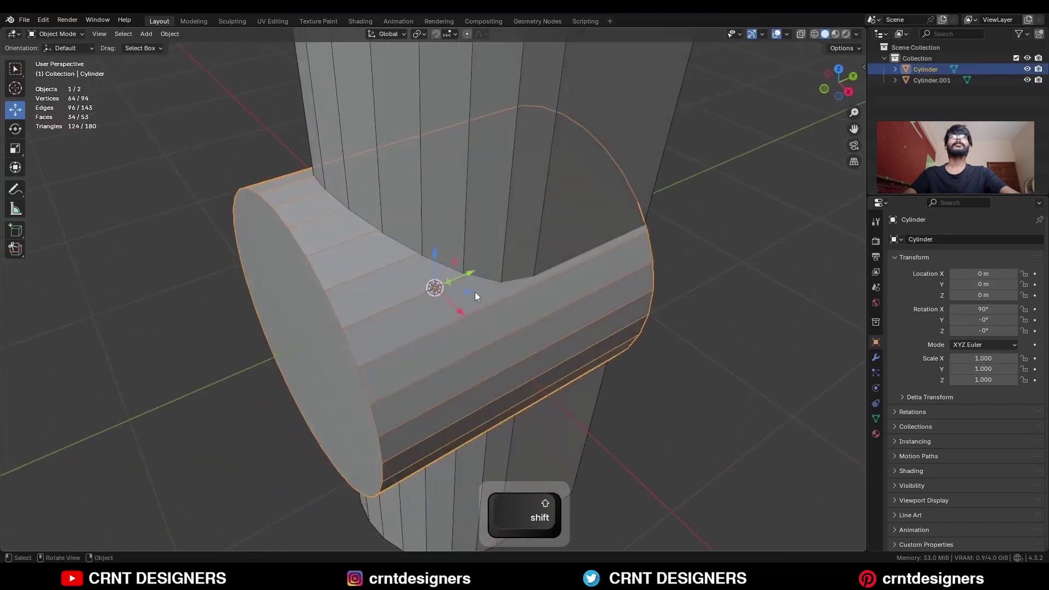
pyautogui.press('Tab')
pyautogui.hotkey('ctrl', 'r')
pyautogui.click(374, 251)
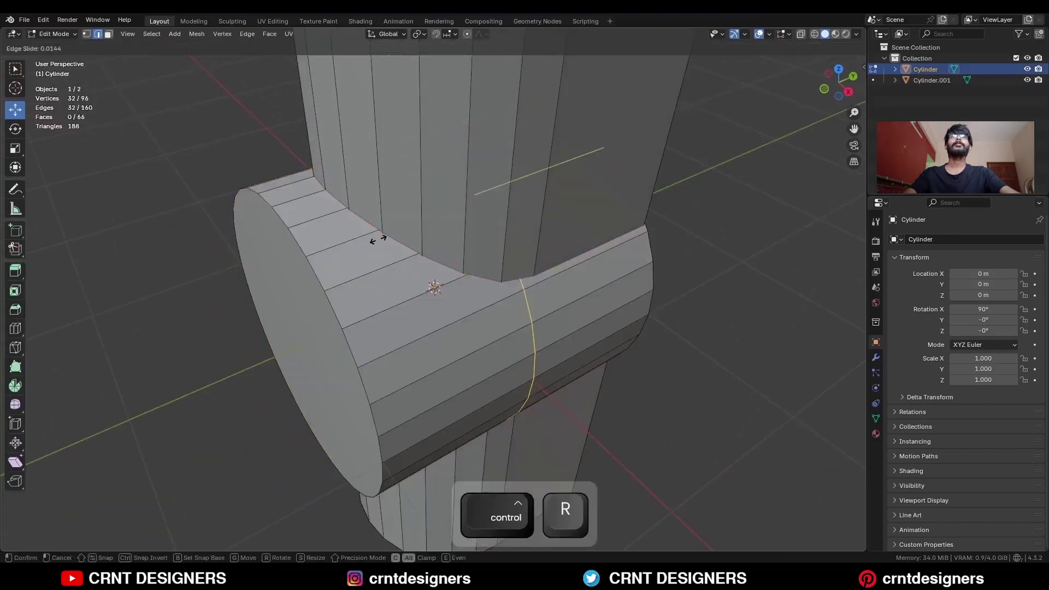
pyautogui.moveTo(305, 275); pyautogui.dragTo(263, 306)
pyautogui.click(269, 303)
# Add another loop cut around the horizontal cylinder, level with where the upright body's curved side becomes straight.
pyautogui.moveTo(502, 267); pyautogui.dragTo(496, 182, button='middle')
pyautogui.hotkey('ctrl', 'r')
pyautogui.click(440, 290)
pyautogui.click(440, 290)
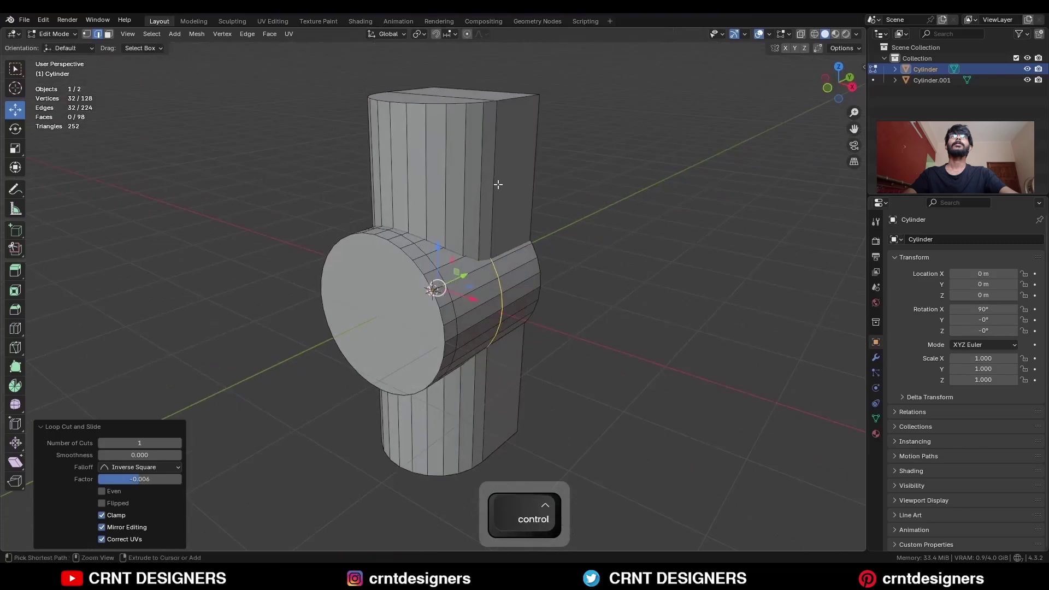
# Add a horizontal loop cut around the upright body and slide it to just above the horizontal cylinder.
pyautogui.press('Tab')
pyautogui.click(492, 187)
pyautogui.press('Tab')
pyautogui.hotkey('ctrl', 'r')
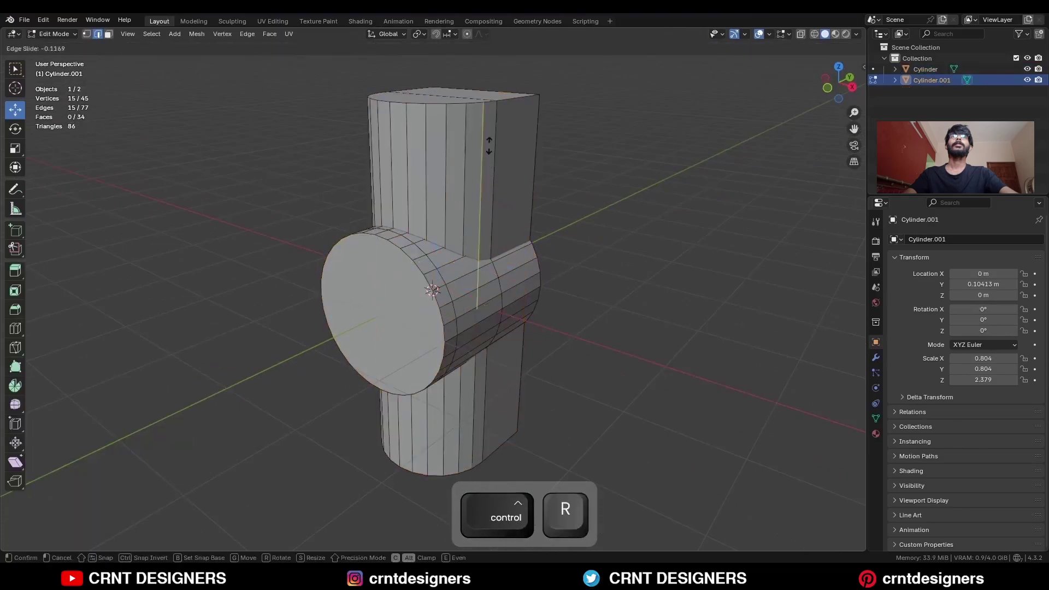
pyautogui.moveTo(488, 168); pyautogui.dragTo(510, 72)
pyautogui.click(507, 182)
pyautogui.press('Tab')
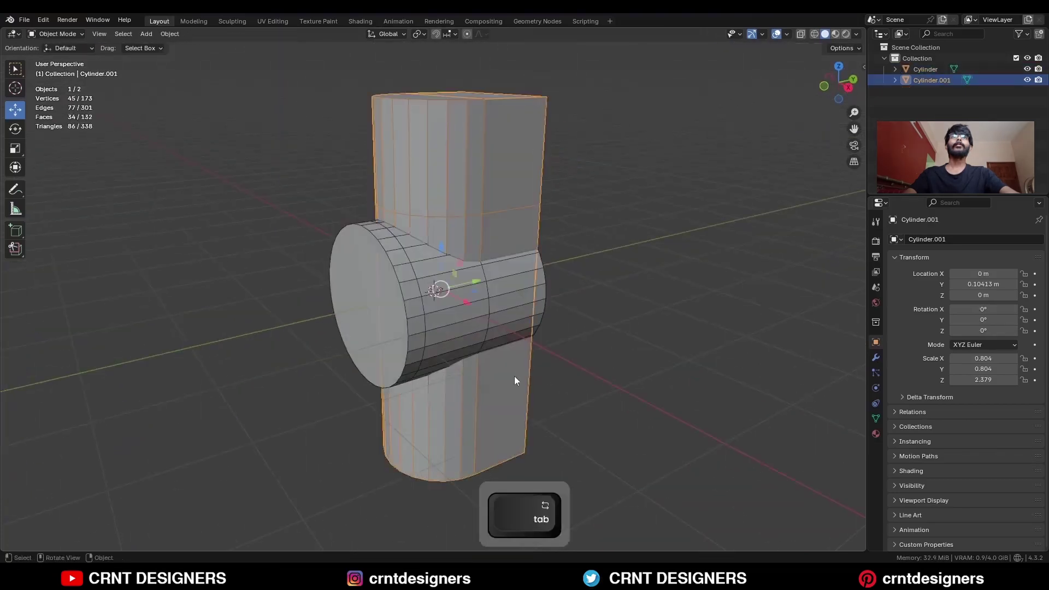
# Raise the bottom vertices of the upright body along Z until its lower end sits inside the horizontal cylinder.
pyautogui.press('KP_3')
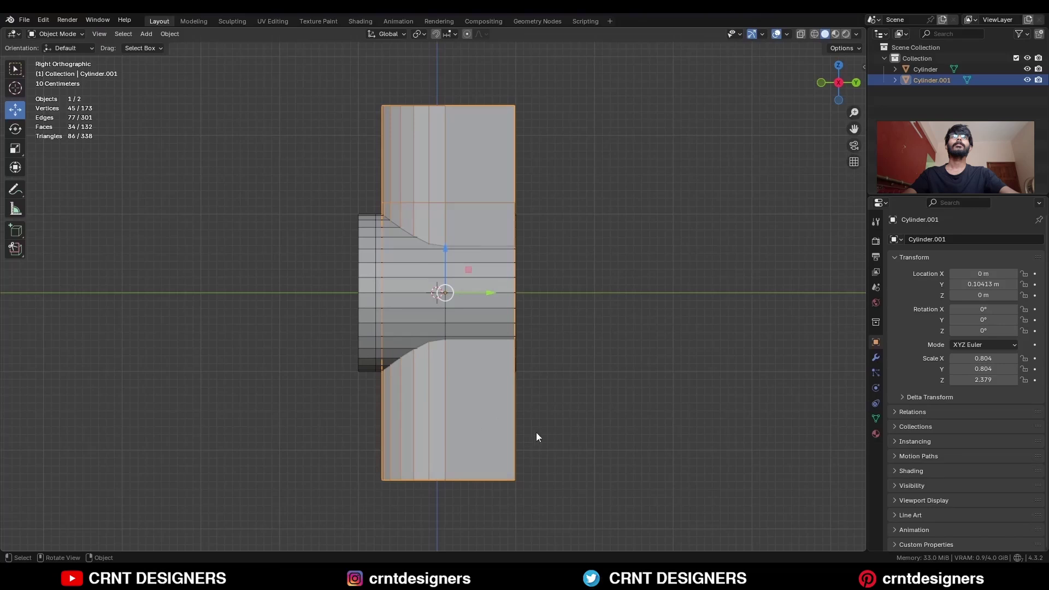
pyautogui.press('Tab')
pyautogui.hotkey('alt', 'z')
pyautogui.moveTo(604, 382); pyautogui.dragTo(342, 503)
pyautogui.press('1')
pyautogui.moveTo(425, 442); pyautogui.dragTo(427, 293)
pyautogui.hotkey('alt', 'z')
pyautogui.moveTo(582, 268); pyautogui.dragTo(479, 166, button='middle')
pyautogui.press('Tab')
# Combine the upright body with the horizontal cylinder using a Boolean Union.
pyautogui.keyDown('shift'); pyautogui.click(428, 321); pyautogui.keyUp('shift')
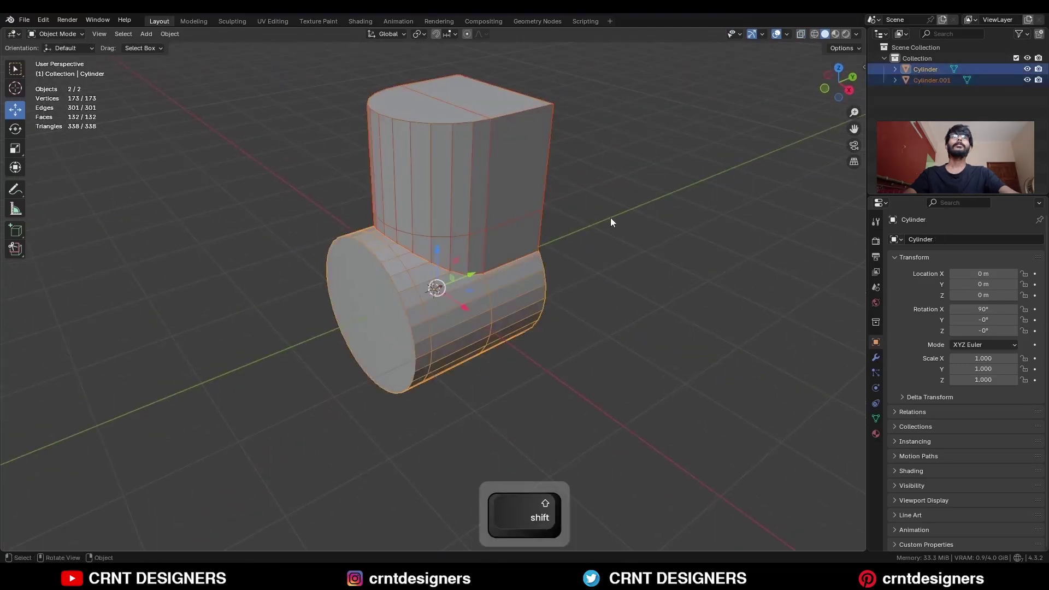
pyautogui.hotkey('shift', 'q')
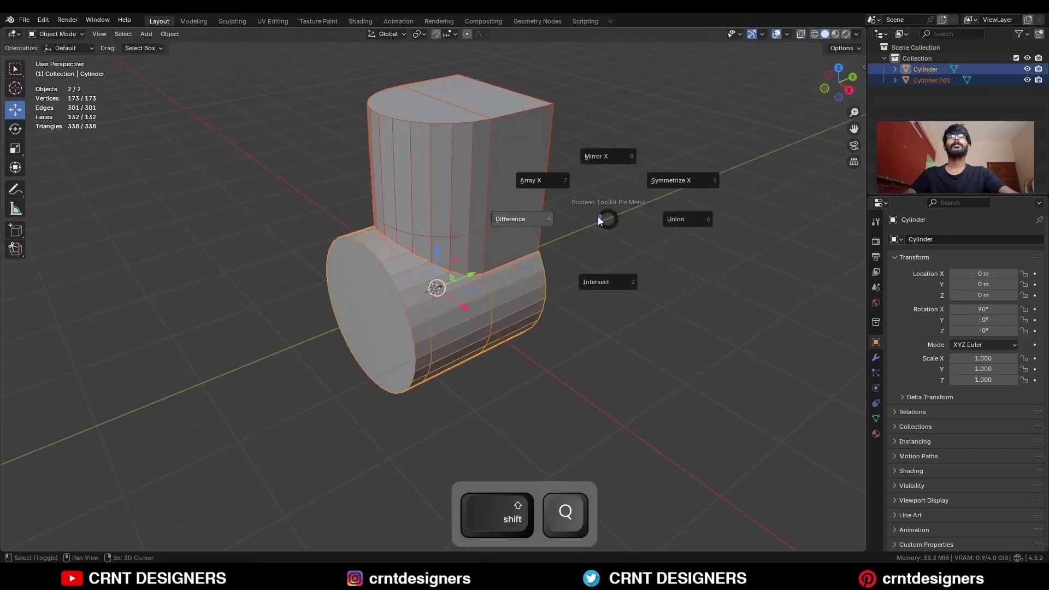
pyautogui.click(672, 219)
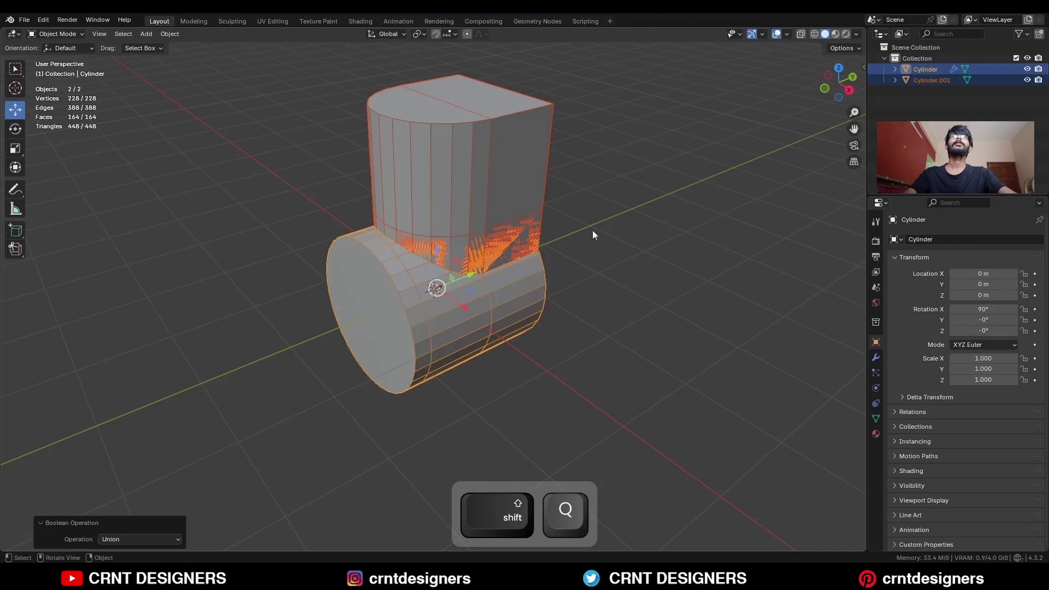
# Apply the Boolean modifier on the horizontal cylinder and delete the leftover separate upright body.
pyautogui.click(503, 195)
pyautogui.click(875, 357)
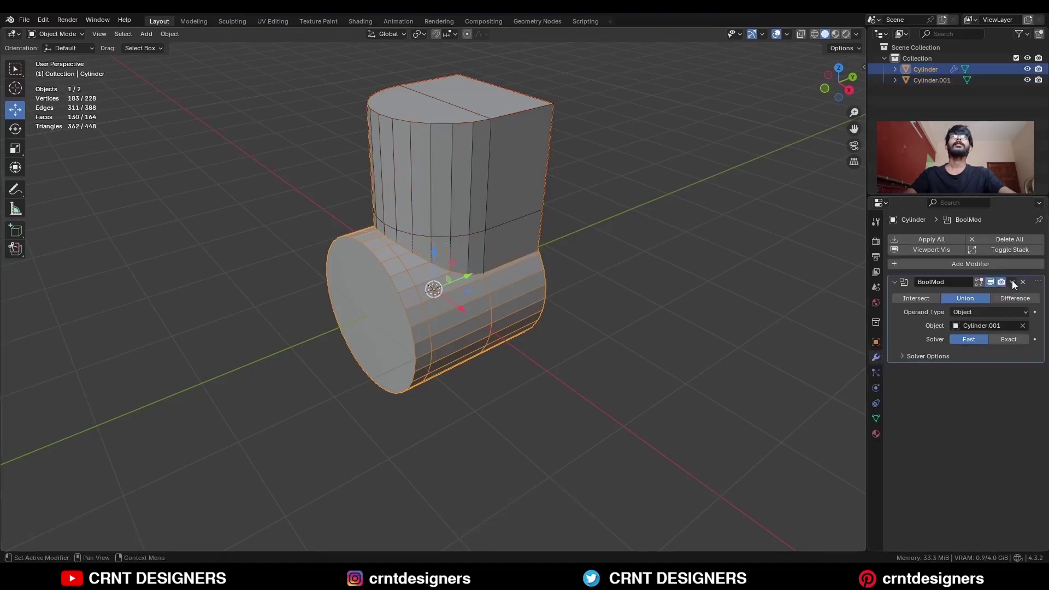
pyautogui.click(1013, 284)
pyautogui.click(998, 296)
pyautogui.click(937, 80)
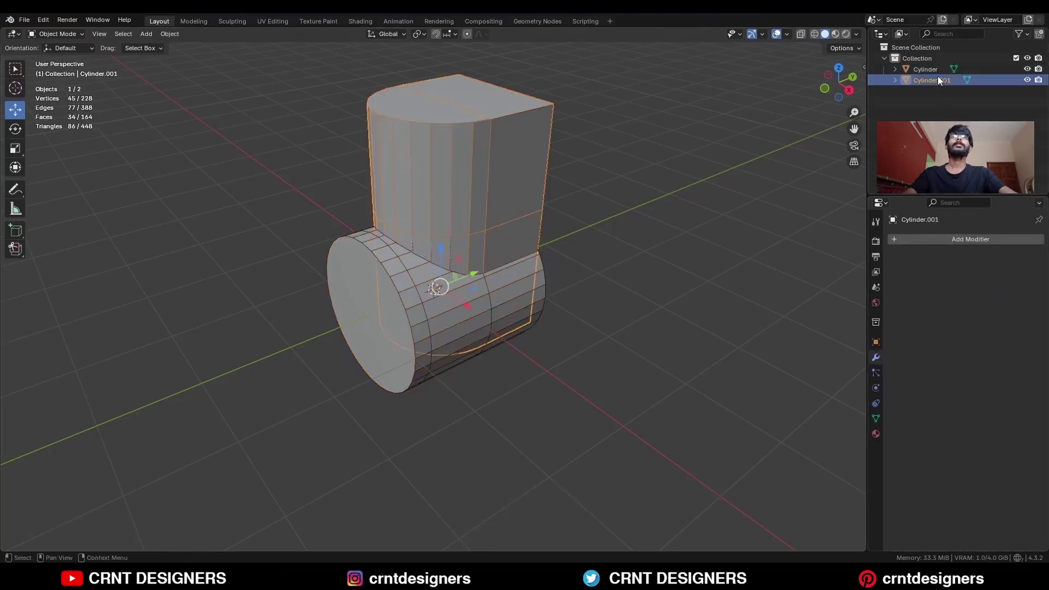
pyautogui.press('x')
# Symmetrize the entire merged cylinder mesh from -X to +X in Edit Mode.
pyautogui.keyDown('ctrl'); pyautogui.moveTo(645, 148); pyautogui.dragTo(530, 222, button='middle'); pyautogui.keyUp('ctrl')
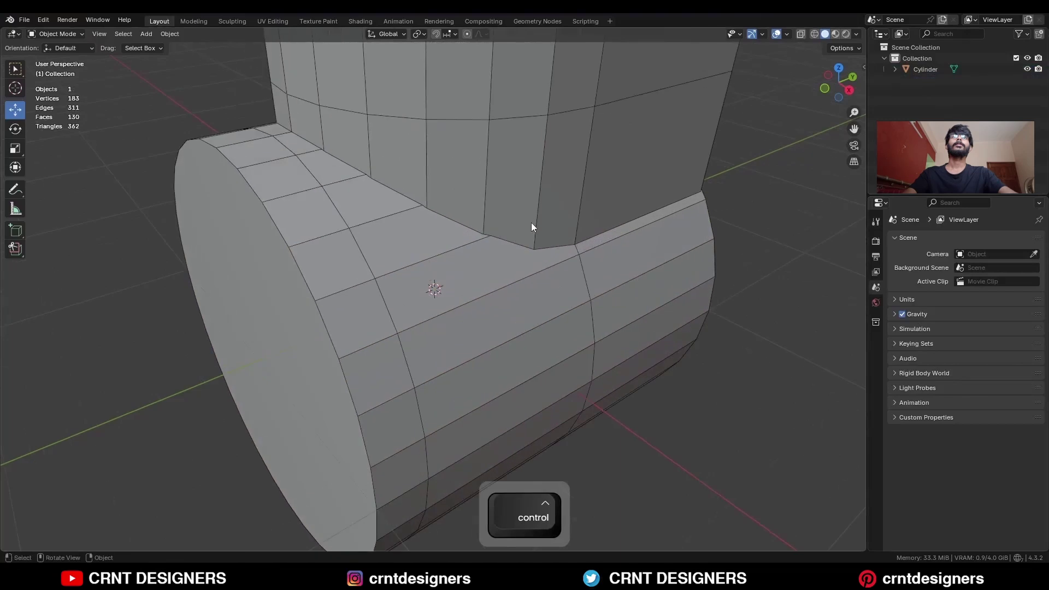
pyautogui.click(530, 221)
pyautogui.keyDown('shift'); pyautogui.moveTo(388, 145); pyautogui.dragTo(726, 156, button='middle'); pyautogui.keyUp('shift')
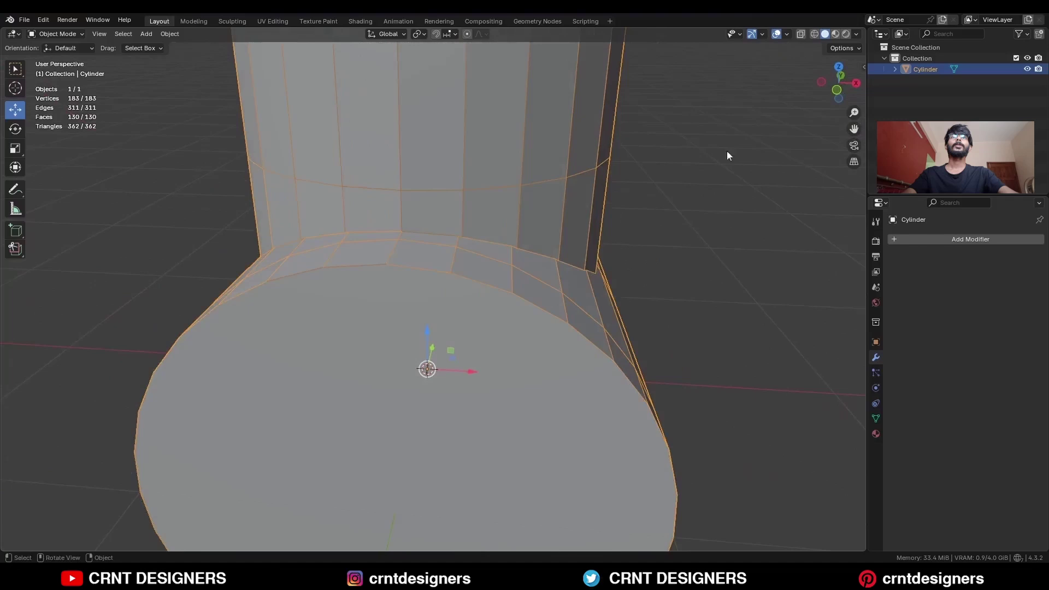
pyautogui.click(834, 90)
pyautogui.scroll(-4, 581, 159)
pyautogui.press('Tab')
pyautogui.press('a')
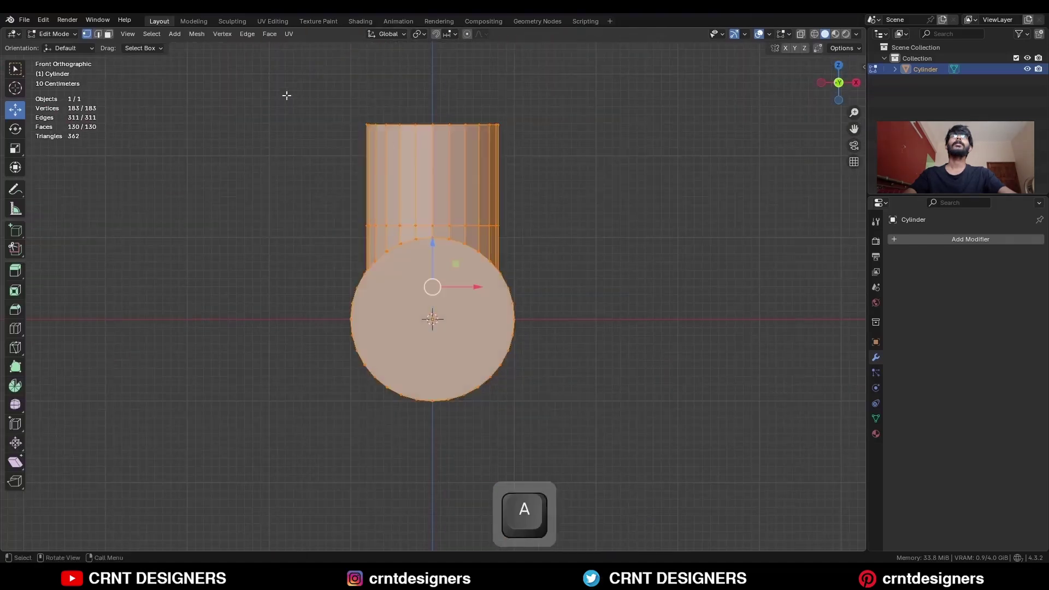
pyautogui.click(190, 34)
pyautogui.click(213, 193)
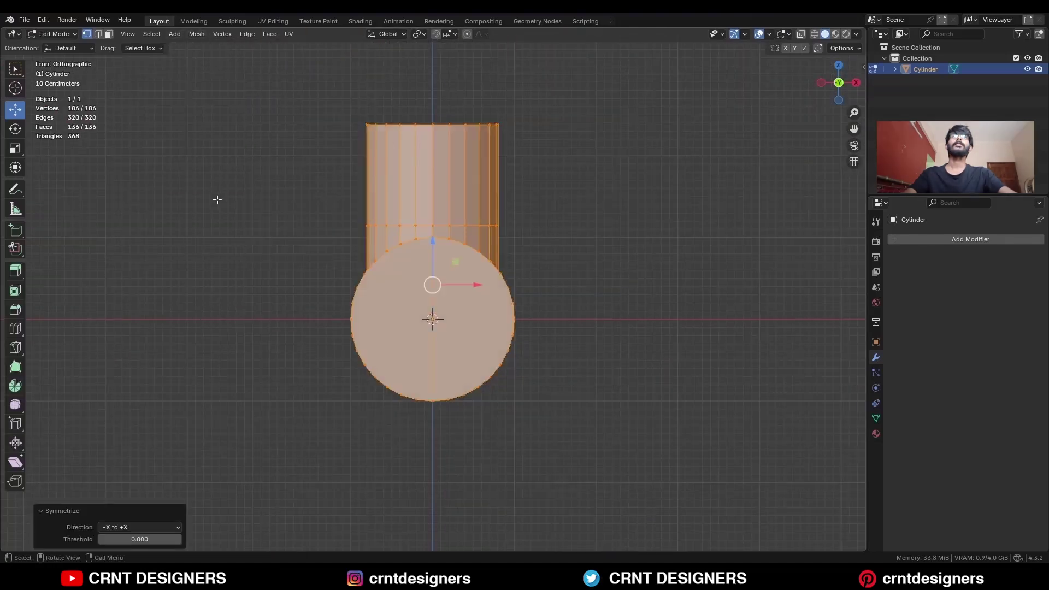
# Delete all faces on the -X half of the model, selecting through the mesh from the front view.
pyautogui.click(606, 211)
pyautogui.hotkey('alt', 'z')
pyautogui.press('3')
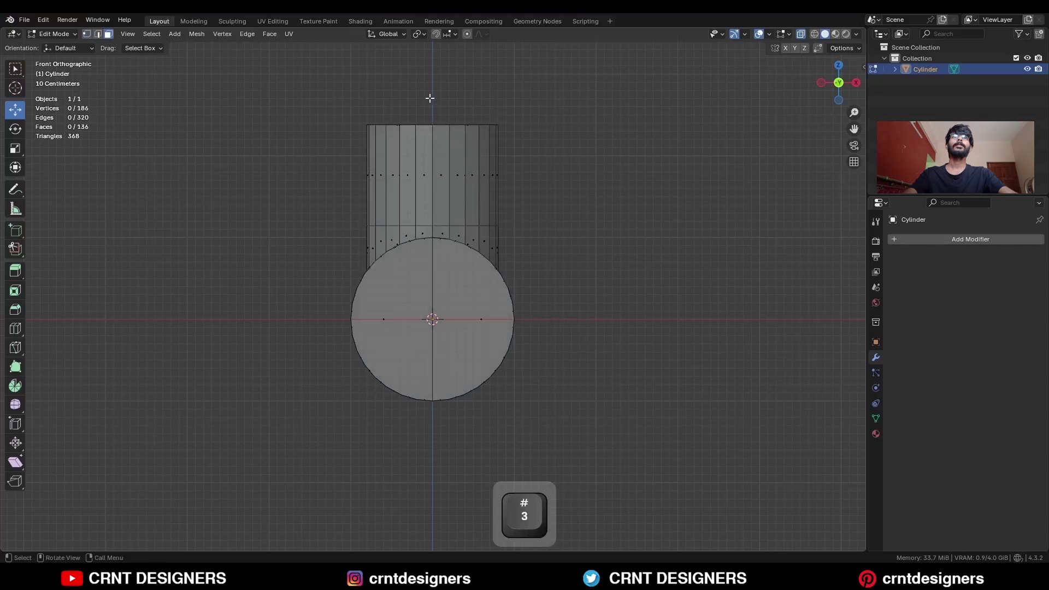
pyautogui.moveTo(427, 93); pyautogui.dragTo(275, 490)
pyautogui.press('x')
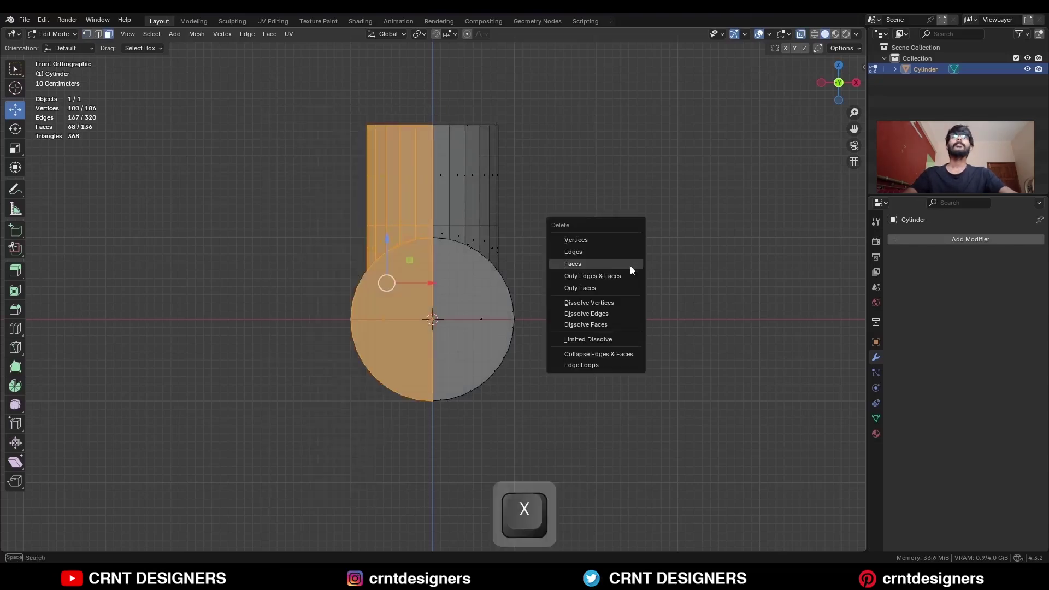
pyautogui.click(626, 266)
# Flatten the model's flat back-end faces by scaling them to 0 along Y.
pyautogui.moveTo(626, 266); pyautogui.dragTo(496, 311, button='middle')
pyautogui.hotkey('alt', 'z')
pyautogui.moveTo(585, 300); pyautogui.dragTo(459, 322, button='middle')
pyautogui.scroll(5, 457, 130)
pyautogui.moveTo(434, 336); pyautogui.dragTo(427, 392)
pyautogui.moveTo(452, 238); pyautogui.dragTo(527, 238, button='middle')
pyautogui.keyDown('ctrl'); pyautogui.moveTo(527, 239); pyautogui.dragTo(563, 282, button='middle'); pyautogui.keyUp('ctrl')
pyautogui.press('KP_3')
pyautogui.keyDown('shift'); pyautogui.moveTo(688, 237); pyautogui.dragTo(666, 234, button='middle'); pyautogui.keyUp('shift')
pyautogui.press('s')
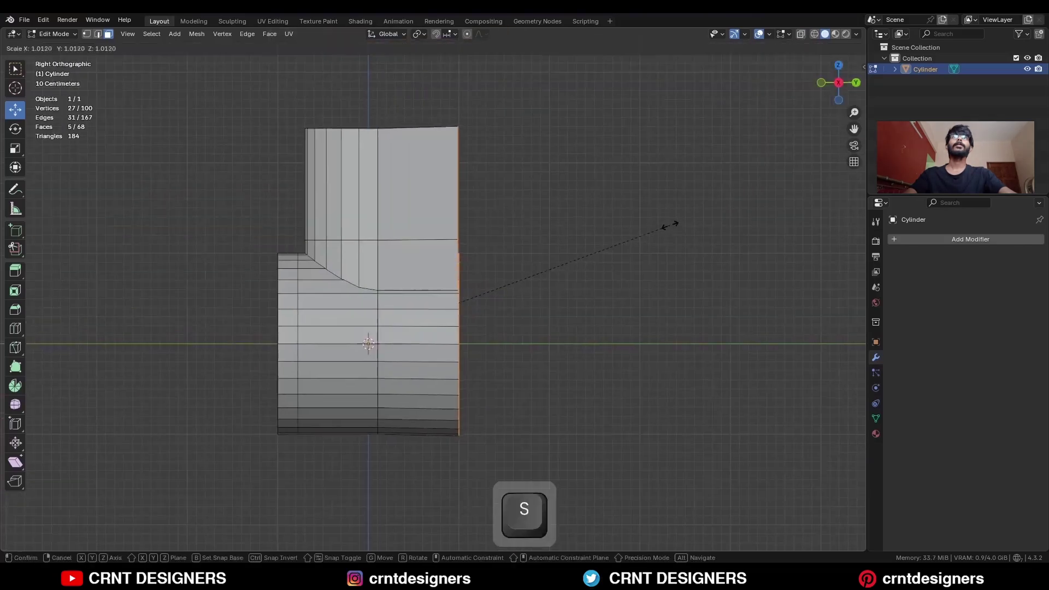
pyautogui.press('y')
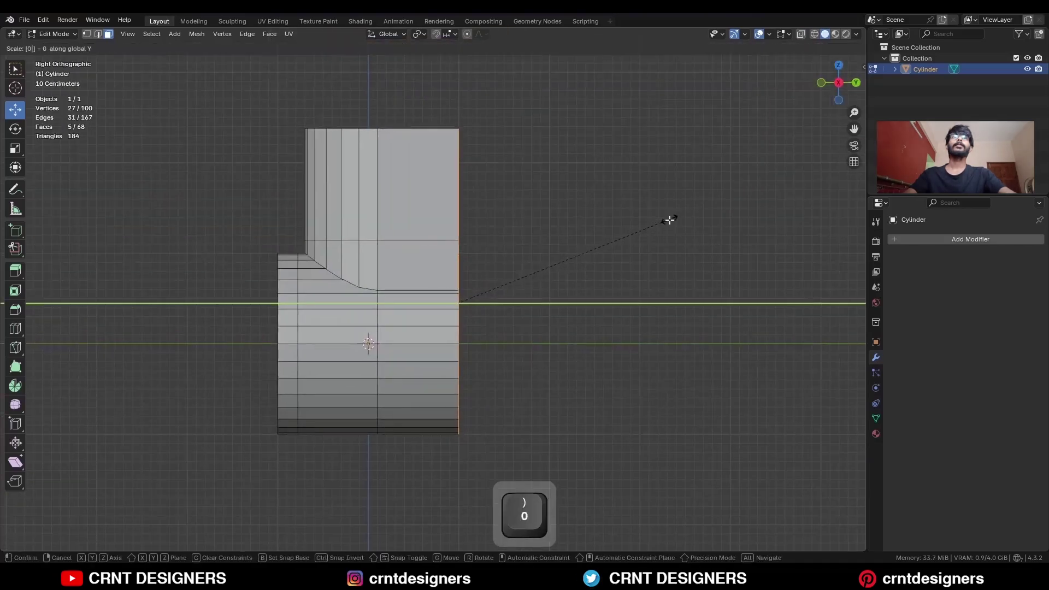
pyautogui.press('Return')
# Merge all vertices of the half model by distance.
pyautogui.moveTo(592, 234); pyautogui.dragTo(558, 267, button='middle')
pyautogui.press('a')
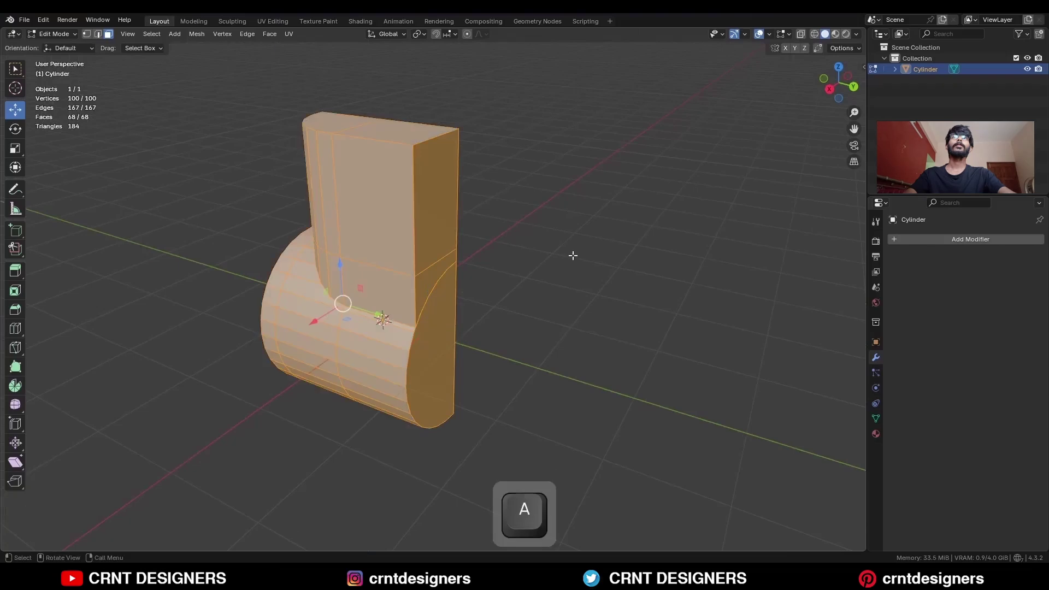
pyautogui.press('m')
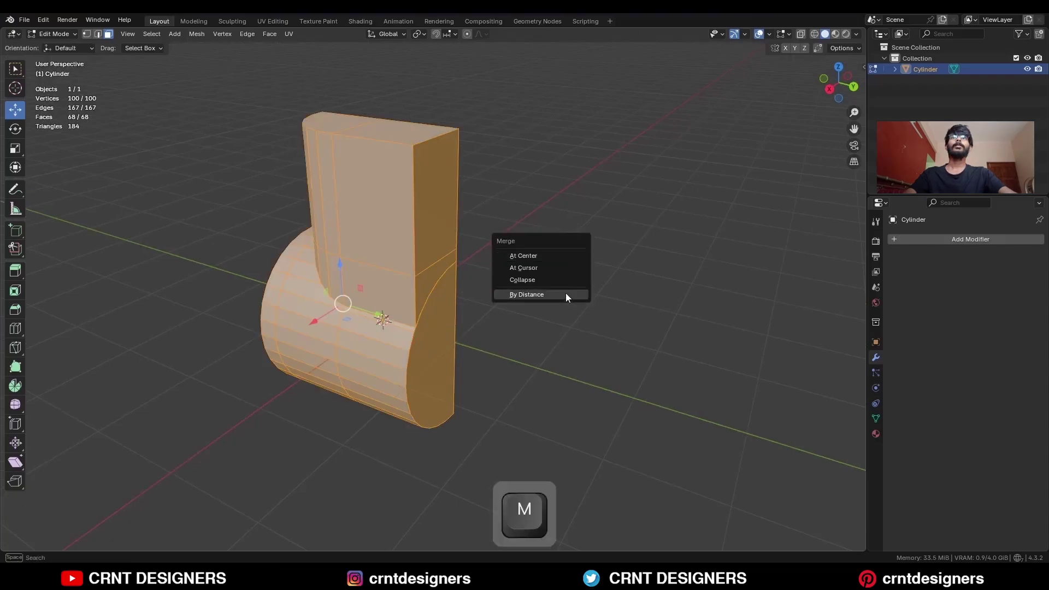
pyautogui.click(566, 293)
pyautogui.scroll(2, 535, 356)
pyautogui.click(546, 249)
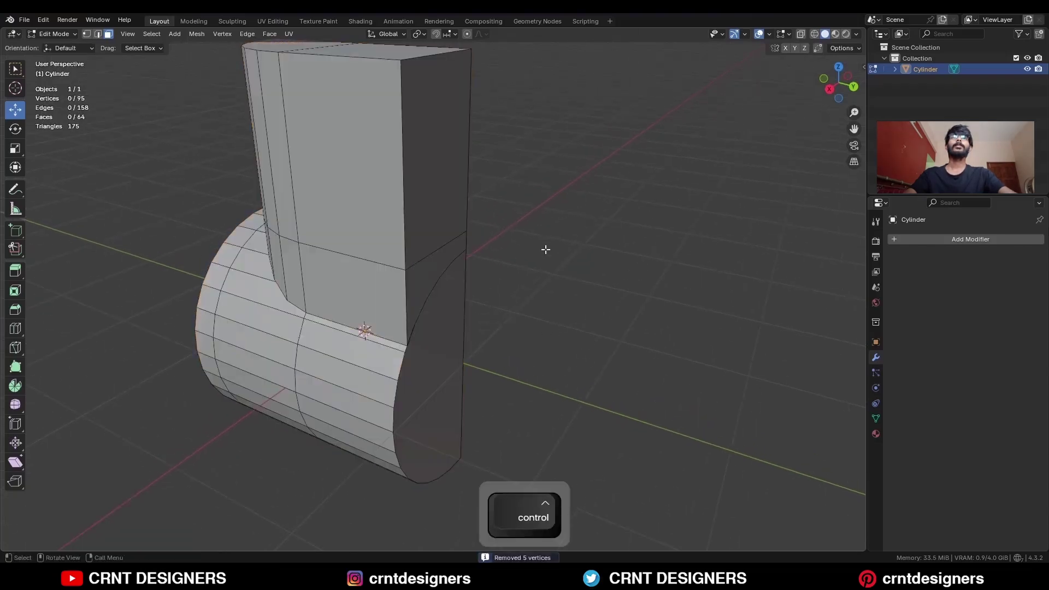
# Merge the first two near-coincident vertex pairs along the front of the curved junction, starting beside the symmetry plane.
pyautogui.moveTo(546, 249); pyautogui.dragTo(433, 345, button='middle')
pyautogui.press('1')
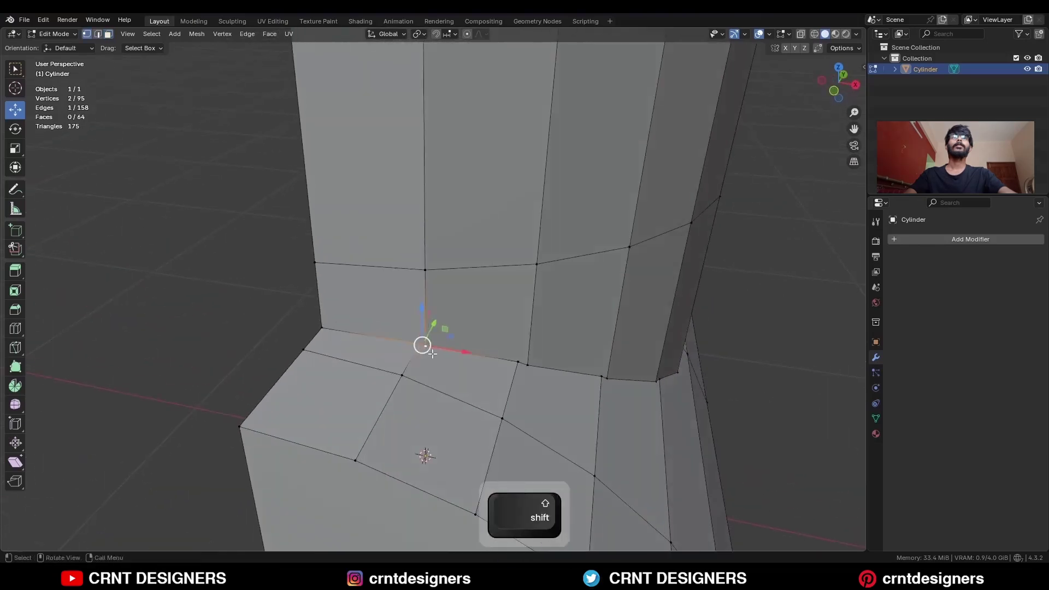
pyautogui.press('m')
pyautogui.click(434, 337)
pyautogui.moveTo(433, 337); pyautogui.dragTo(460, 203, button='middle')
pyautogui.click(439, 303)
pyautogui.keyDown('shift'); pyautogui.click(449, 306); pyautogui.keyUp('shift')
pyautogui.press('m')
pyautogui.click(456, 320)
# Merge the remaining two near-coincident vertex pairs farther around the curved junction.
pyautogui.moveTo(521, 309); pyautogui.dragTo(451, 305, button='middle')
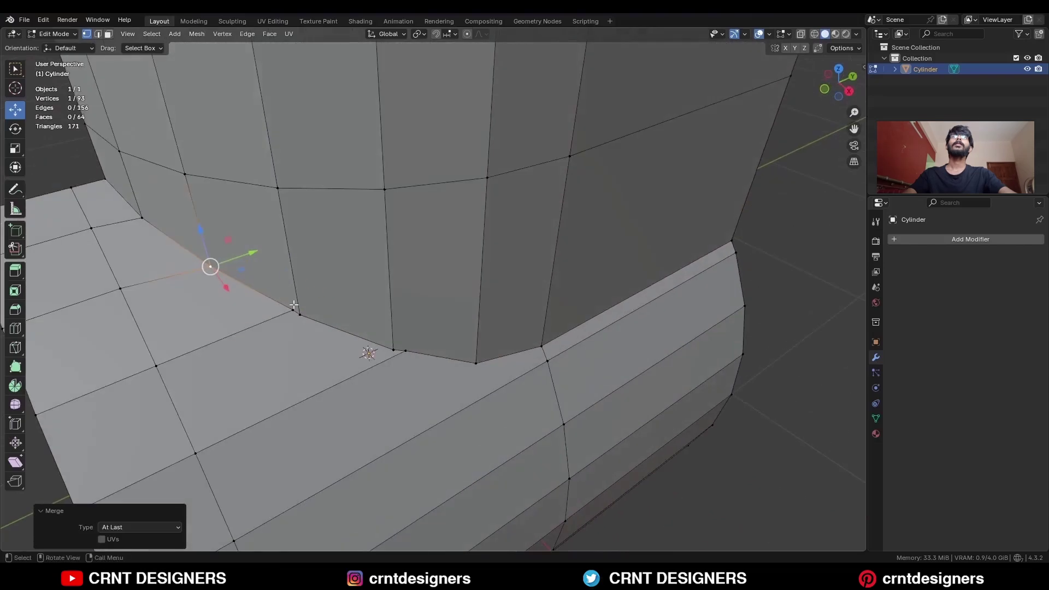
pyautogui.keyDown('shift'); pyautogui.click(293, 304); pyautogui.keyUp('shift')
pyautogui.press('m')
pyautogui.click(293, 304)
pyautogui.moveTo(294, 304); pyautogui.dragTo(375, 296, button='middle')
pyautogui.keyDown('shift'); pyautogui.click(382, 287); pyautogui.keyUp('shift')
pyautogui.press('m')
pyautogui.click(390, 295)
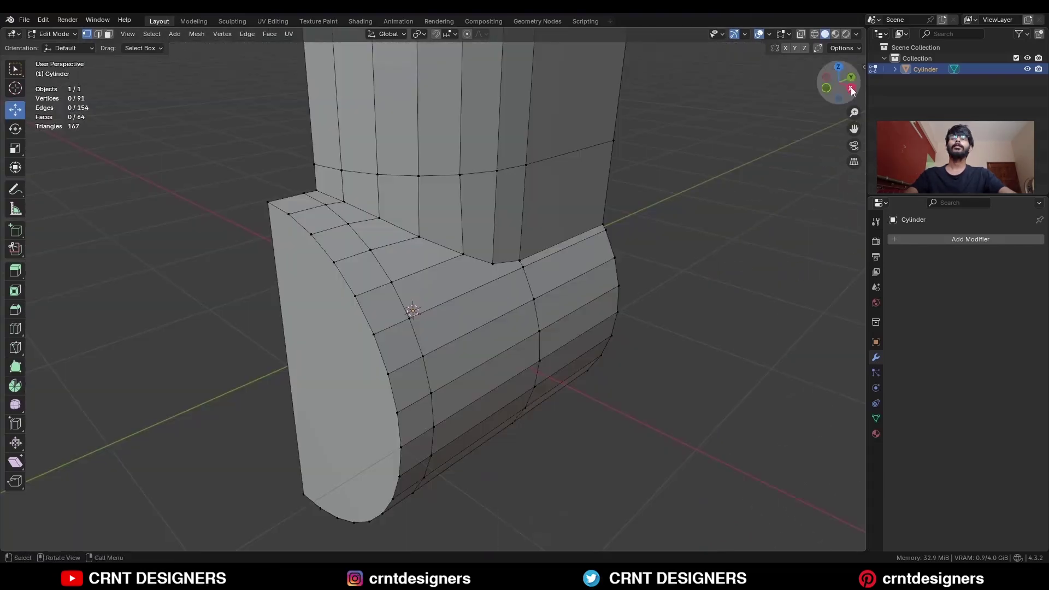
# Knife two vertical cuts through the cylinder, running down from the last two curved junction vertices before the straight side.
pyautogui.click(849, 89)
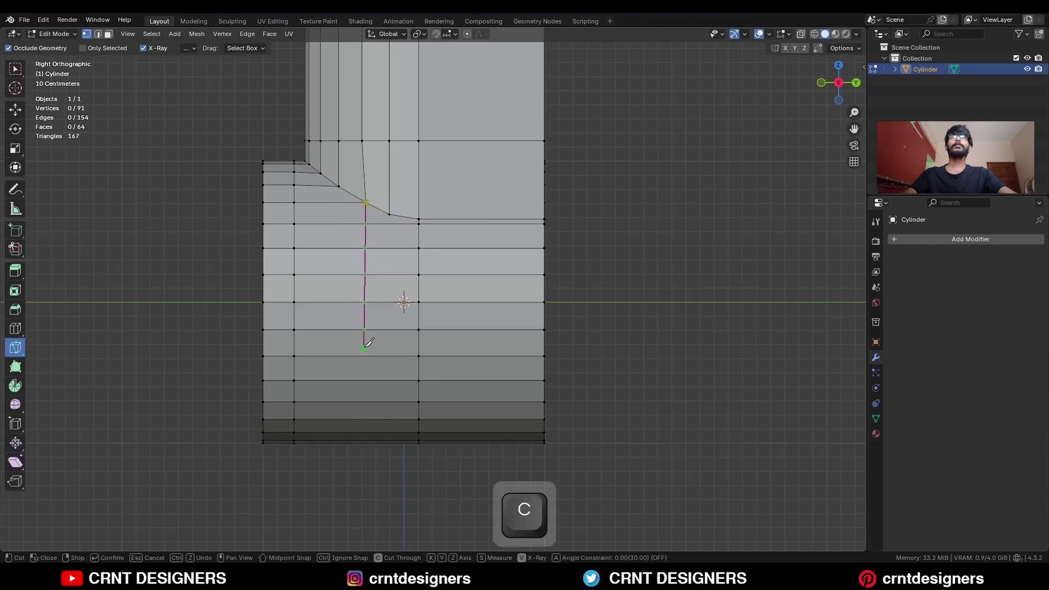
pyautogui.press('space')
pyautogui.click(389, 214)
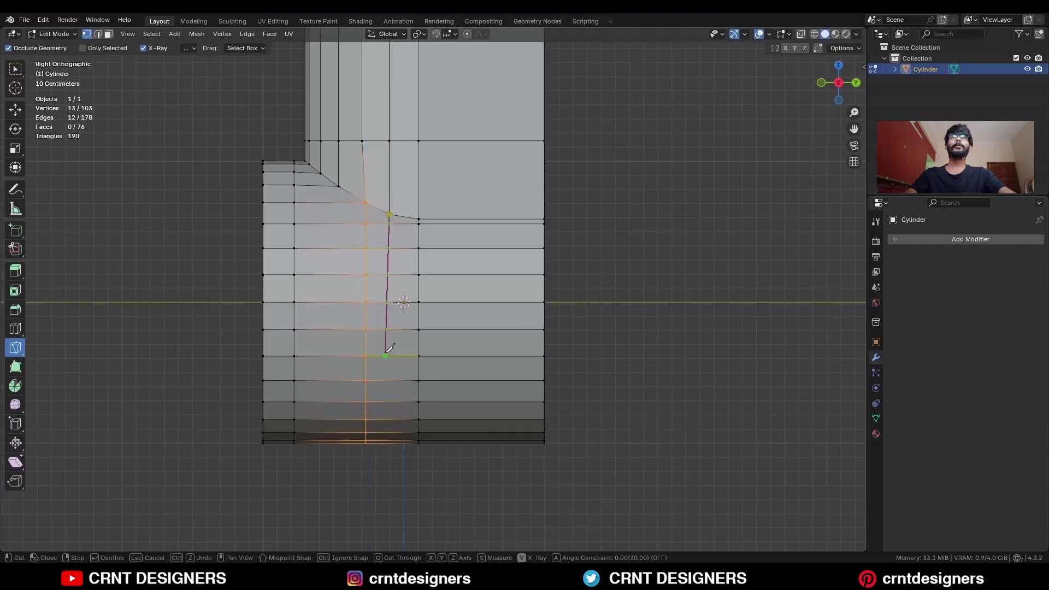
pyautogui.click(387, 500)
pyautogui.press('space')
pyautogui.moveTo(371, 327); pyautogui.dragTo(415, 389, button='middle')
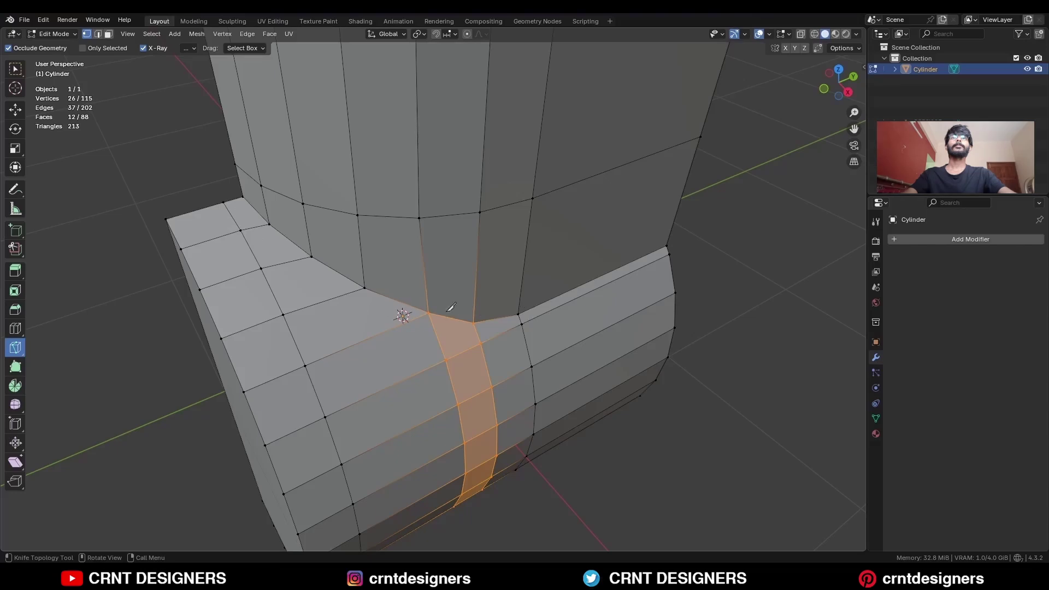
# Knife a curved cut in the cylinder's upper surface that follows the rounded junction just outside the upright body.
pyautogui.press('KP_7')
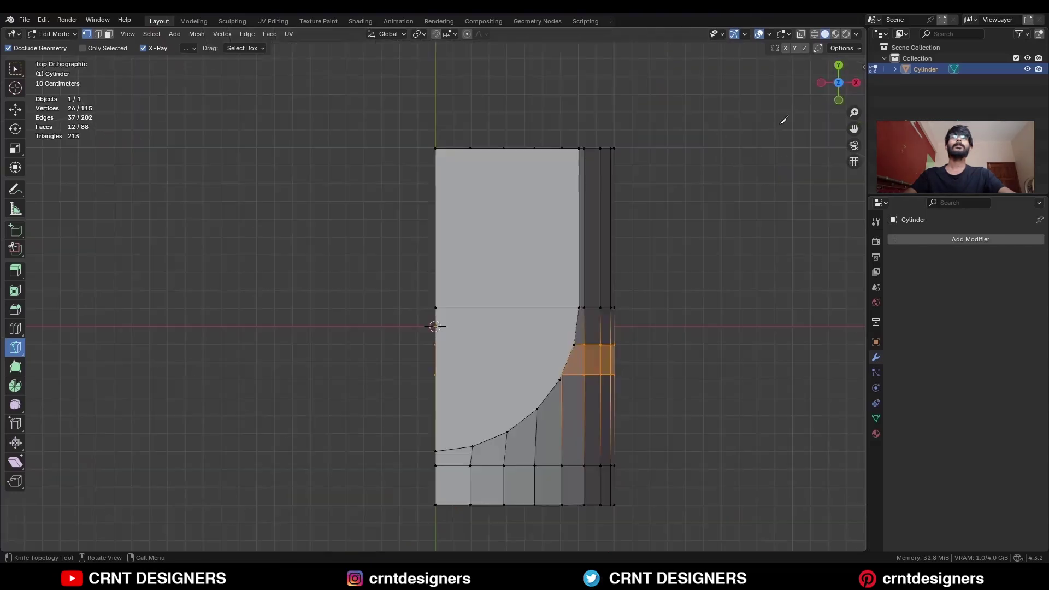
pyautogui.scroll(2, 609, 227)
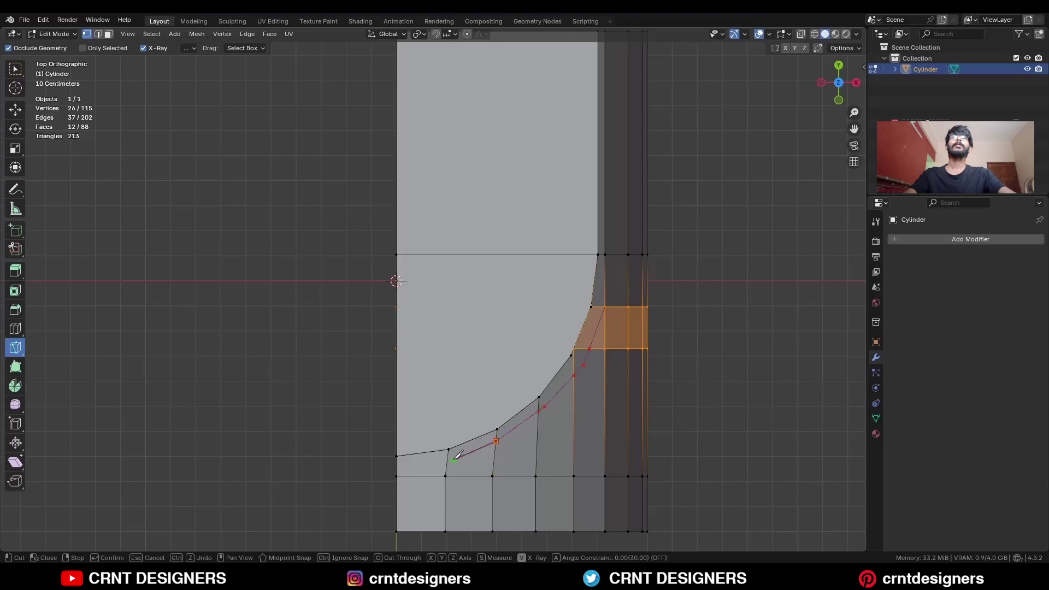
pyautogui.press('space')
pyautogui.moveTo(367, 452); pyautogui.dragTo(413, 275, button='middle')
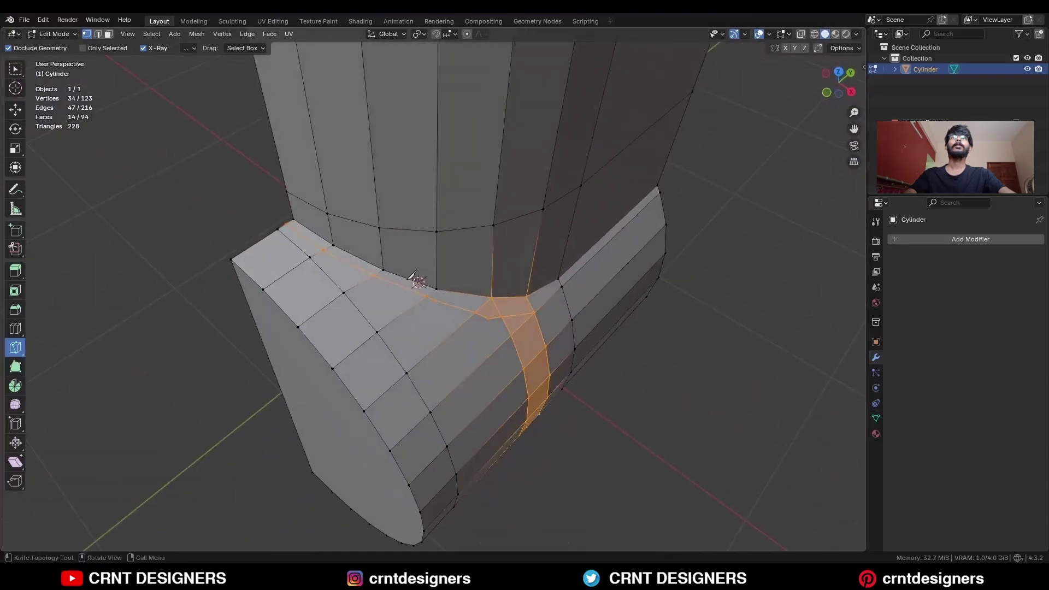
# Merge the three clustered vertices where the curved cut meets the front vertical cut into one vertex.
pyautogui.press('c')
pyautogui.moveTo(454, 316); pyautogui.dragTo(437, 298, button='middle')
pyautogui.keyDown('ctrl'); pyautogui.moveTo(437, 298); pyautogui.dragTo(419, 279, button='middle'); pyautogui.keyUp('ctrl')
pyautogui.click(452, 310)
pyautogui.keyDown('shift'); pyautogui.click(490, 324); pyautogui.keyUp('shift')
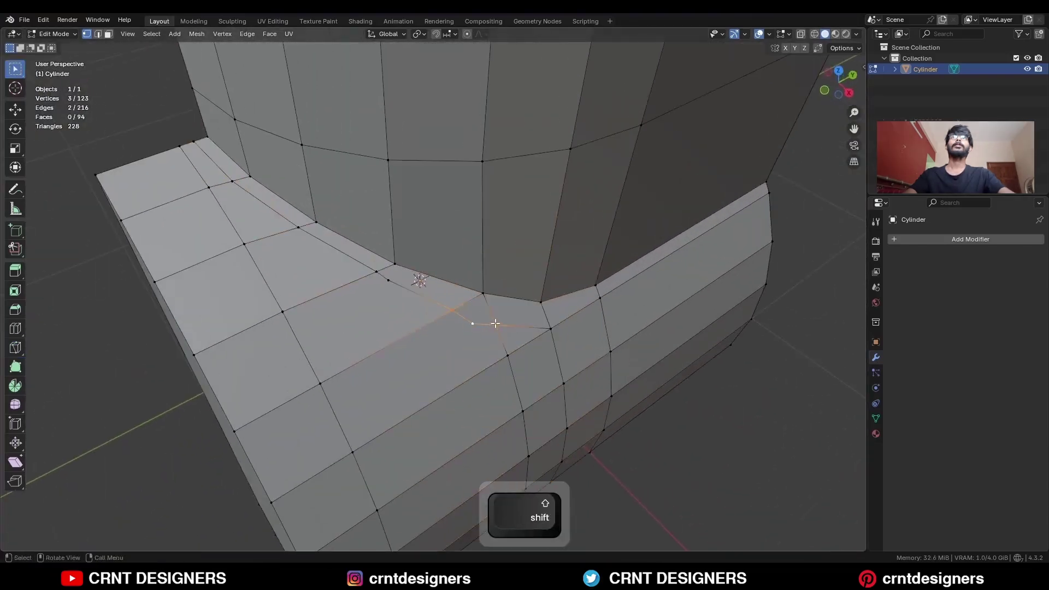
pyautogui.press('m')
pyautogui.click(484, 317)
# Slide the merged vertex toward the junction with a Vertex Slide factor of about 0.316.
pyautogui.moveTo(484, 317); pyautogui.dragTo(414, 309, button='middle')
pyautogui.press('g')
pyautogui.press('g')
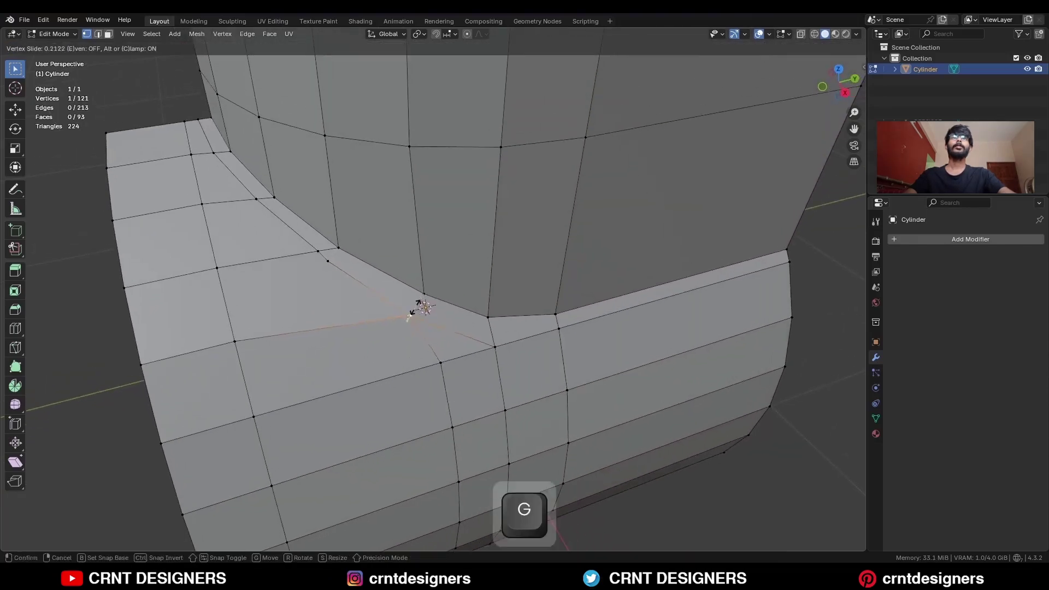
pyautogui.click(423, 307)
pyautogui.moveTo(424, 305); pyautogui.dragTo(428, 308, button='middle')
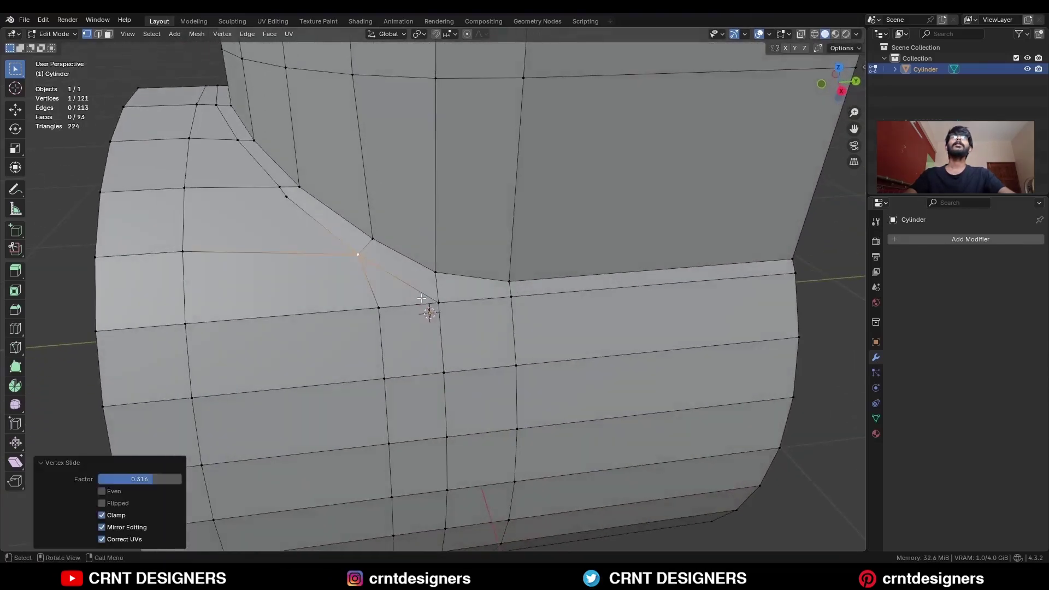
# Dissolve the edge below the slid vertex and the front vertical edge loop continuing down the cylinder.
pyautogui.keyDown('shift'); pyautogui.click(380, 307); pyautogui.keyUp('shift')
pyautogui.hotkey('ctrl', 'x')
pyautogui.keyDown('alt'); pyautogui.click(377, 322); pyautogui.keyUp('alt')
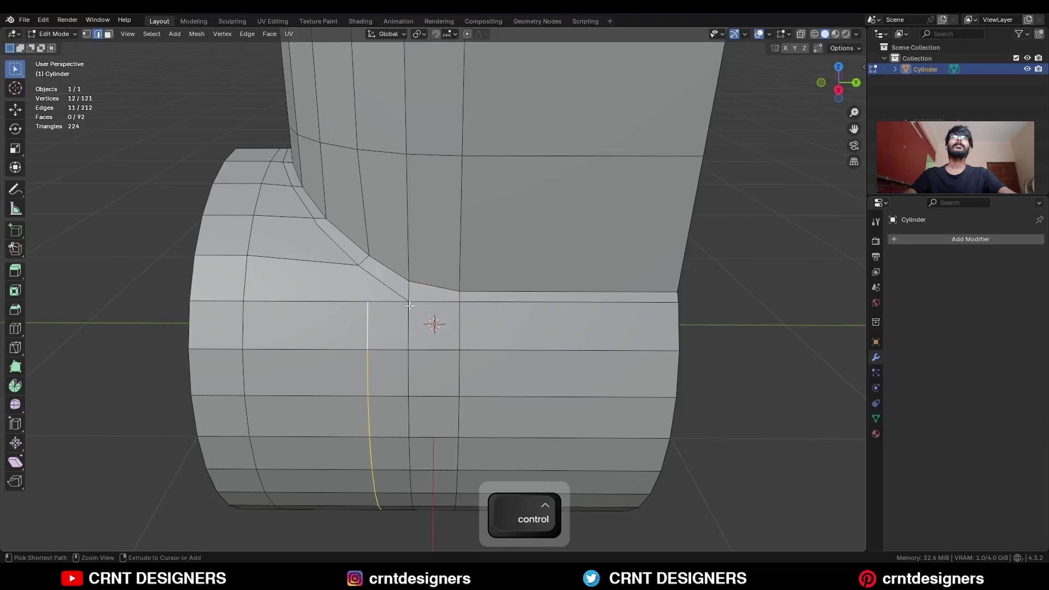
pyautogui.hotkey('ctrl', 'x')
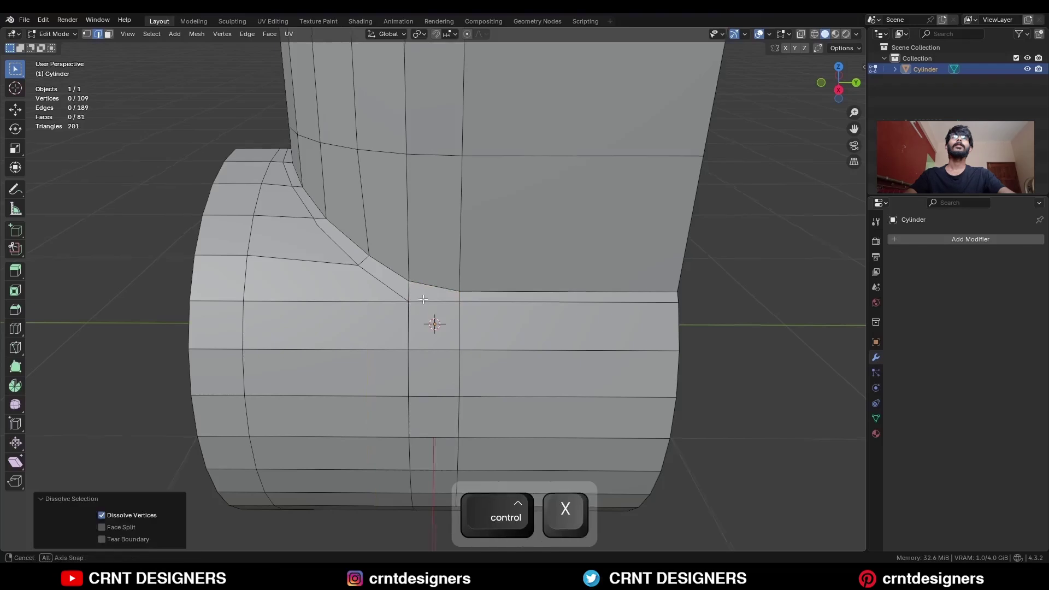
# Merge the whole mesh by distance with a larger merge distance to remove the remaining close vertices.
pyautogui.moveTo(434, 321); pyautogui.dragTo(480, 307, button='middle')
pyautogui.press('a')
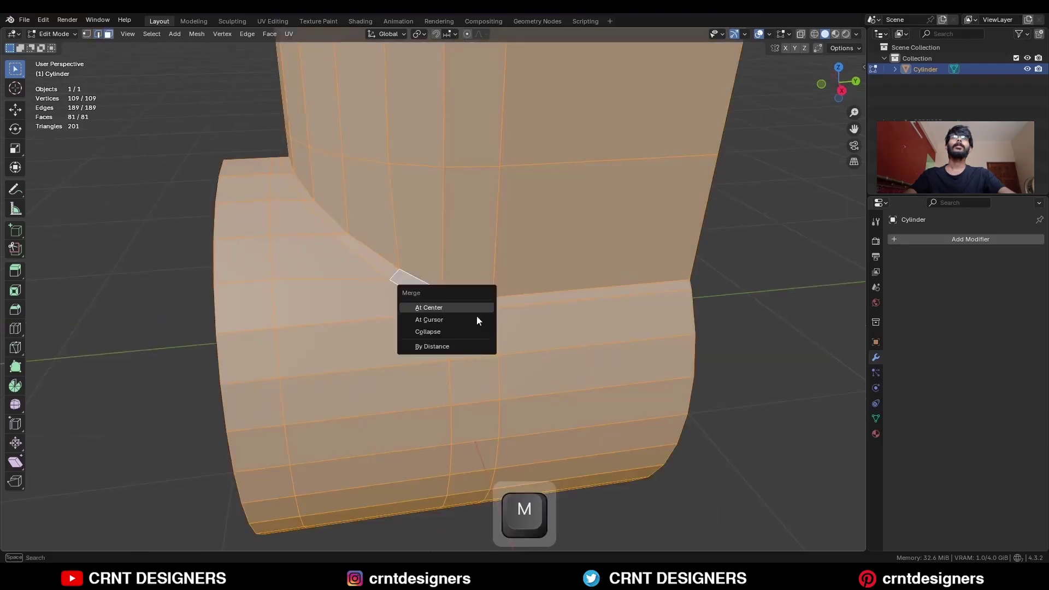
pyautogui.click(471, 346)
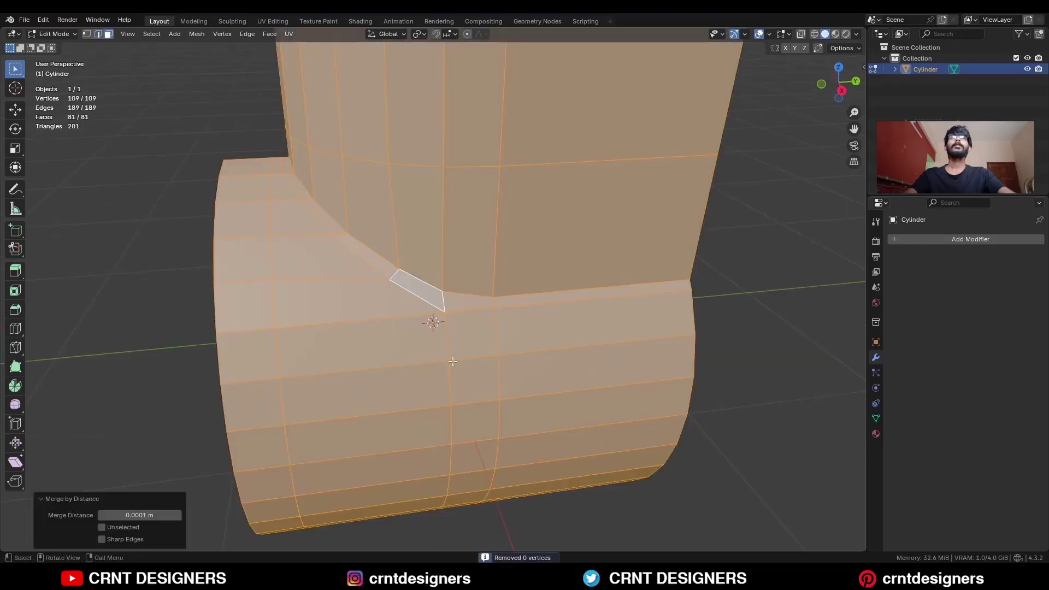
pyautogui.click(179, 516)
pyautogui.click(410, 301)
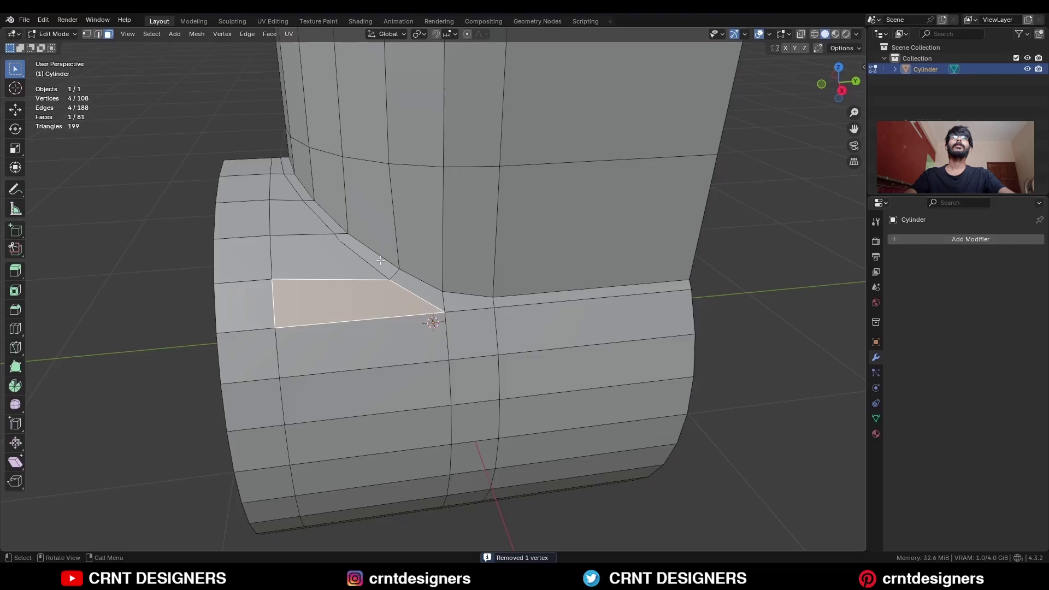
# Check the face loops around the junction and delete the narrow strip faces where the curved part meets the straight side.
pyautogui.keyDown('alt'); pyautogui.click(446, 304); pyautogui.keyUp('alt')
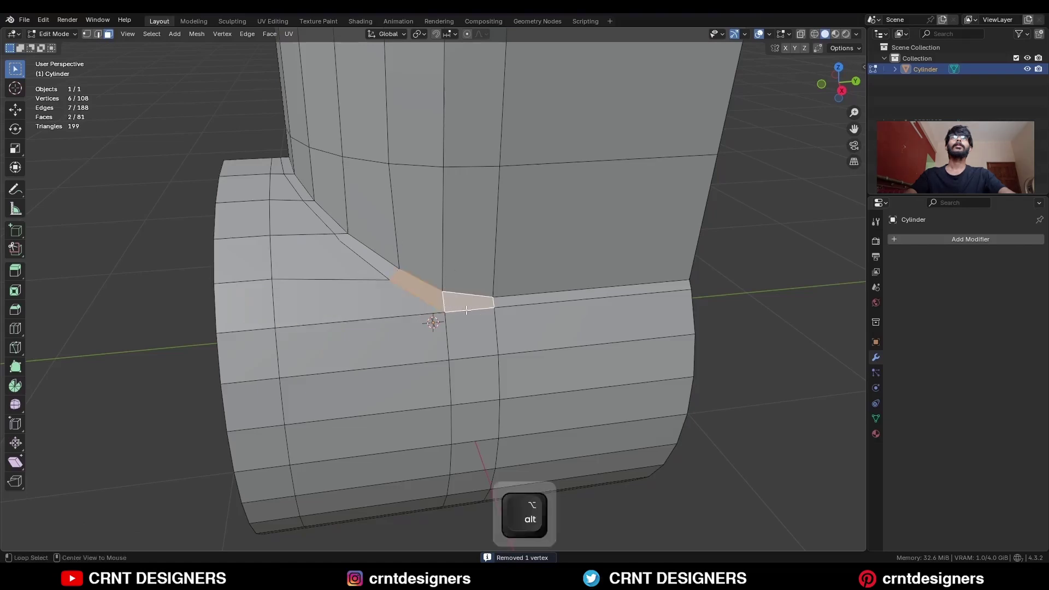
pyautogui.keyDown('alt'); pyautogui.click(470, 251); pyautogui.keyUp('alt')
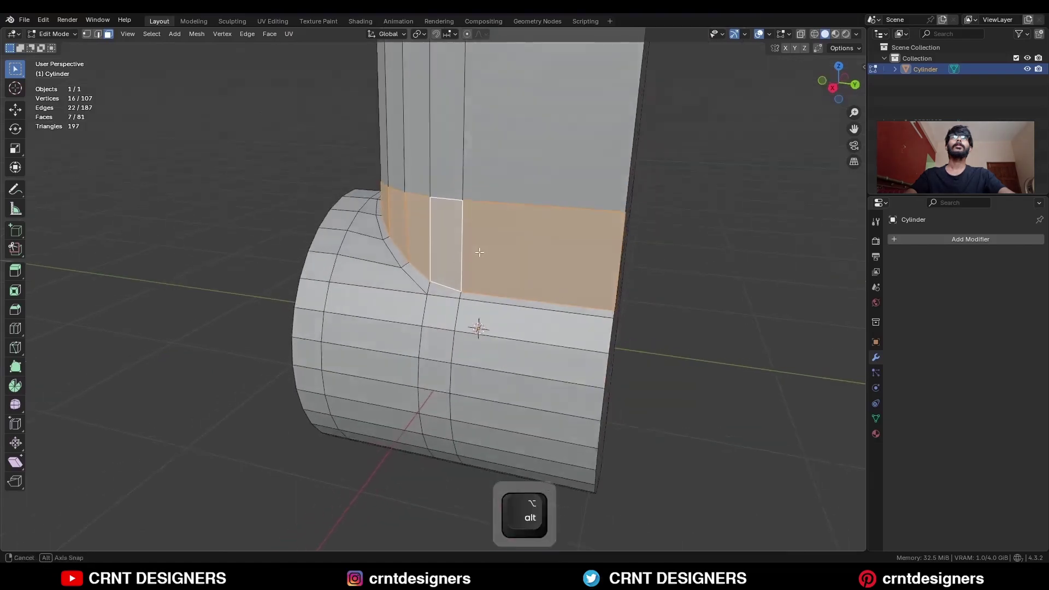
pyautogui.moveTo(480, 250); pyautogui.dragTo(486, 257, button='middle')
pyautogui.keyDown('ctrl'); pyautogui.moveTo(481, 328); pyautogui.dragTo(493, 237, button='middle'); pyautogui.keyUp('ctrl')
pyautogui.click(461, 271)
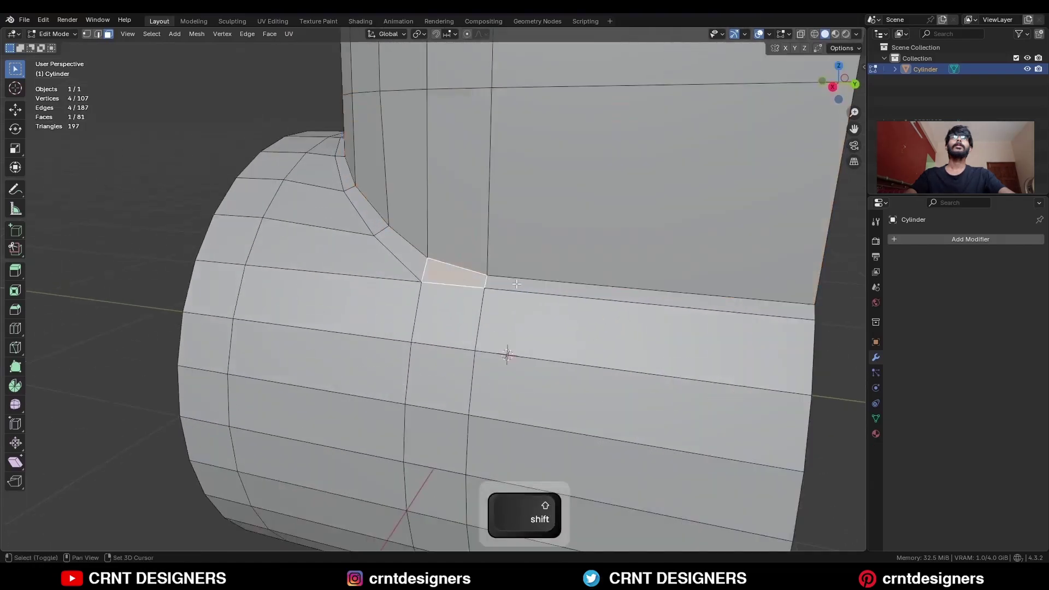
pyautogui.press('x')
pyautogui.click(515, 284)
# Fill the gap beside the junction with new quad faces and check the face loop through them.
pyautogui.scroll(5, 475, 327)
pyautogui.press('2')
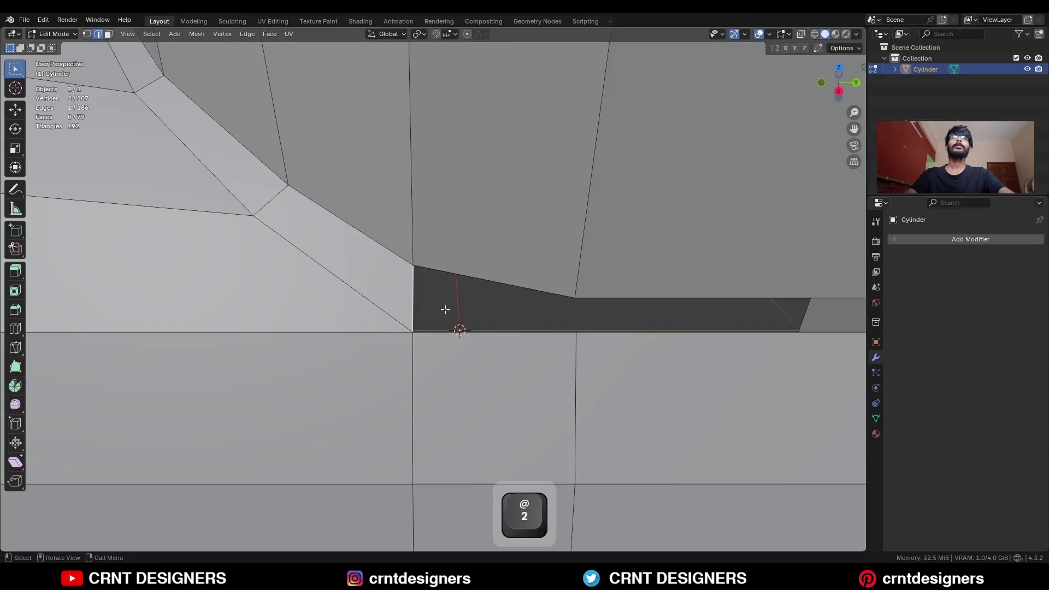
pyautogui.press('f')
pyautogui.press('f')
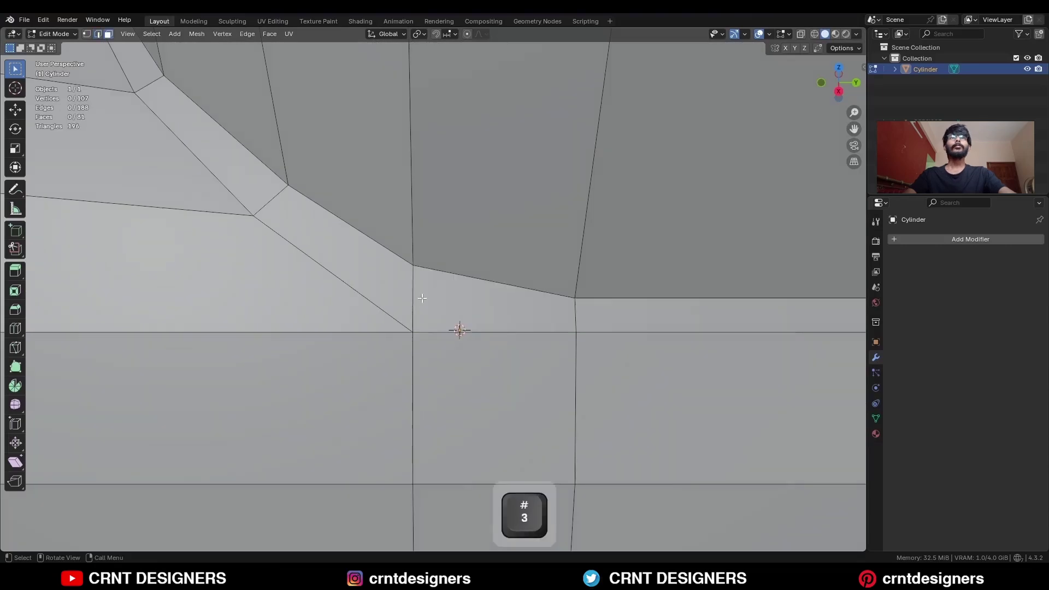
pyautogui.keyDown('alt'); pyautogui.click(414, 302); pyautogui.keyUp('alt')
# Add a centred loop cut around the cylinder between its front edge loop and the junction with the upright body.
pyautogui.scroll(-5, 414, 302)
pyautogui.moveTo(414, 302); pyautogui.dragTo(513, 258, button='middle')
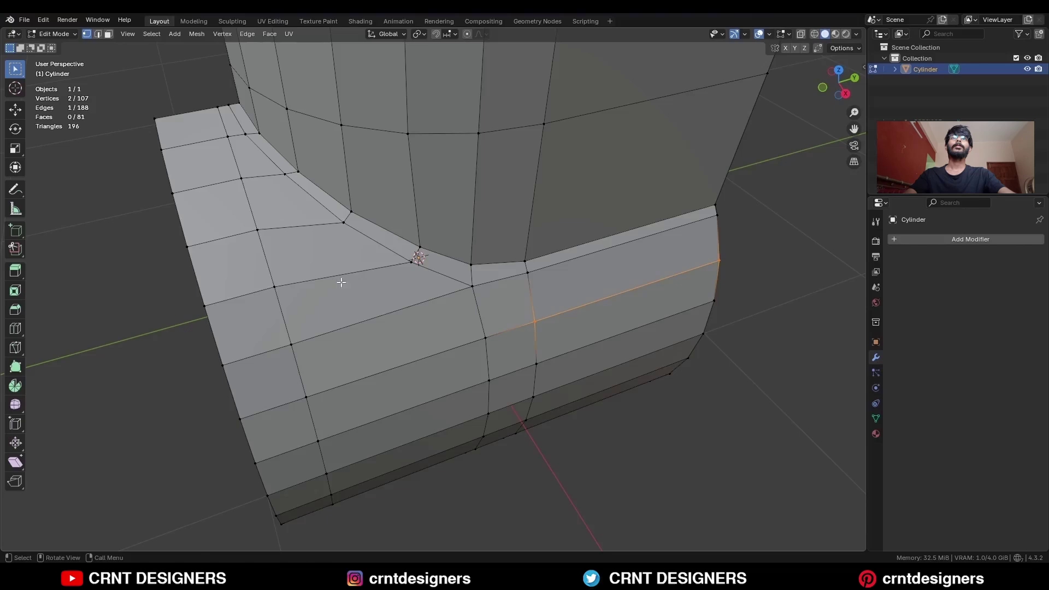
pyautogui.hotkey('ctrl', 'r')
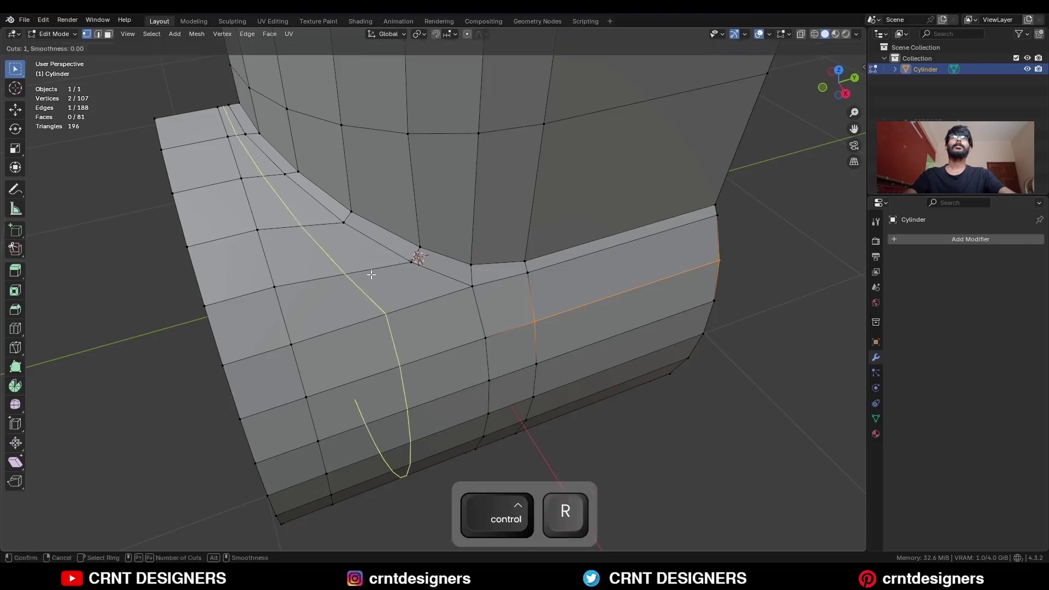
pyautogui.click(369, 276)
pyautogui.rightClick(483, 257)
# Slide the cylinder vertex just below the junction's corner slightly upward along its edge.
pyautogui.click(471, 272)
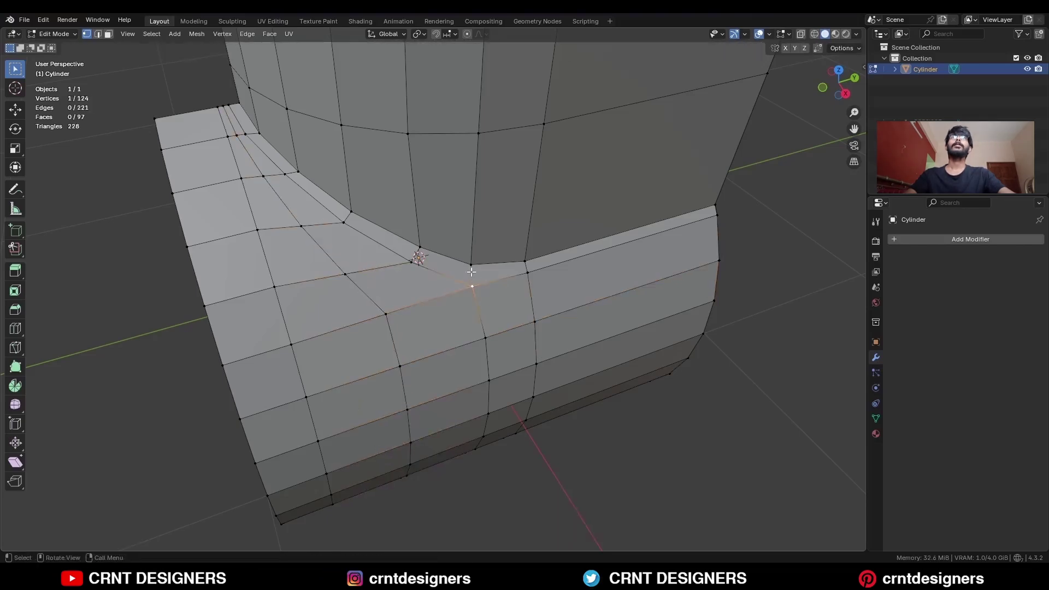
pyautogui.press('g')
pyautogui.press('g')
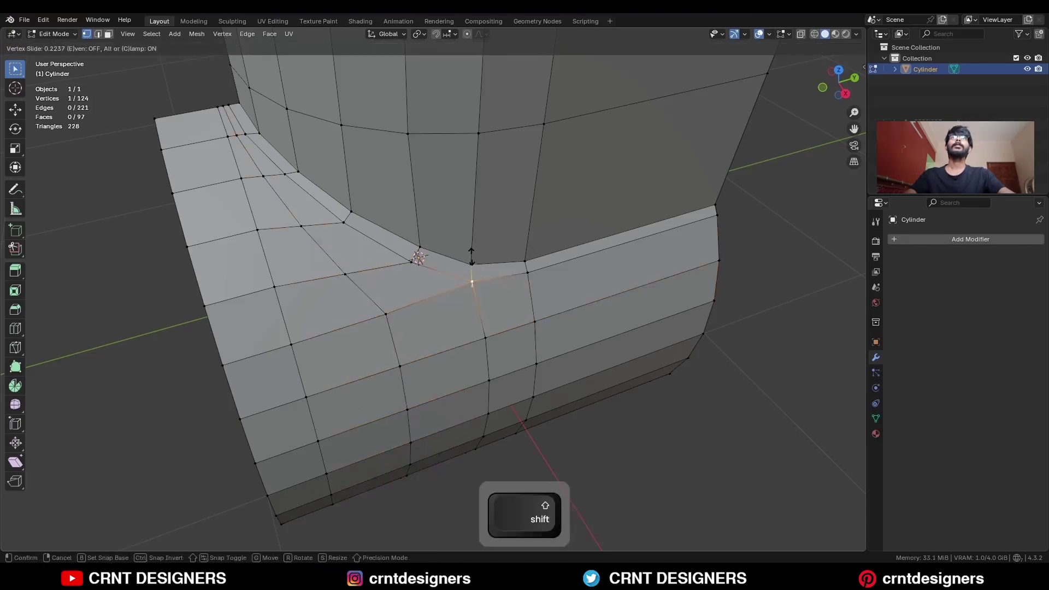
pyautogui.click(470, 256)
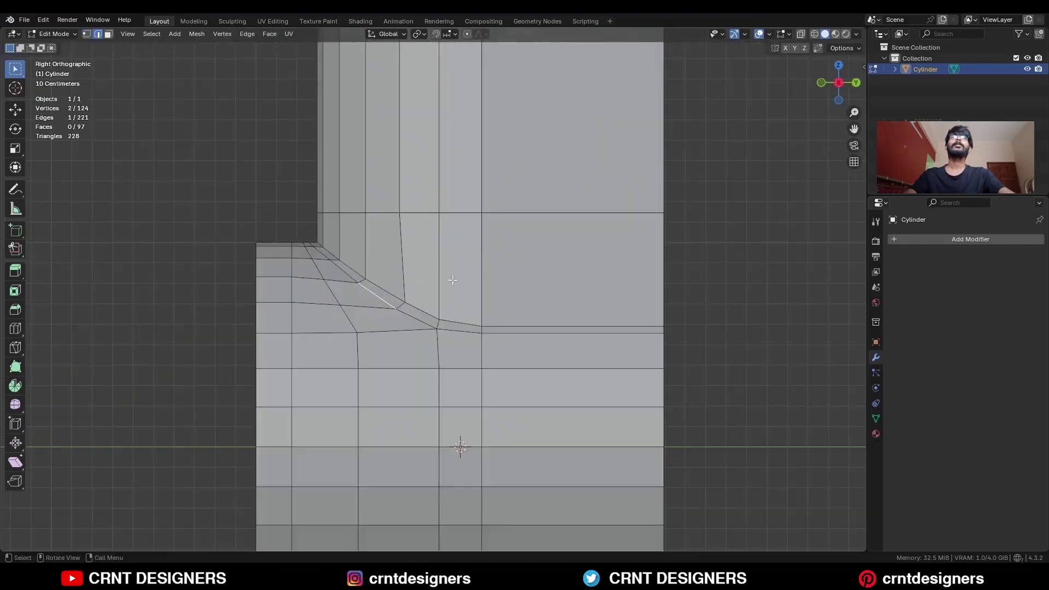
# Cut a new edge loop around the upright body just above the junction and slide its straight side portion down closer to the junction.
pyautogui.hotkey('ctrl', 'r')
pyautogui.click(440, 298)
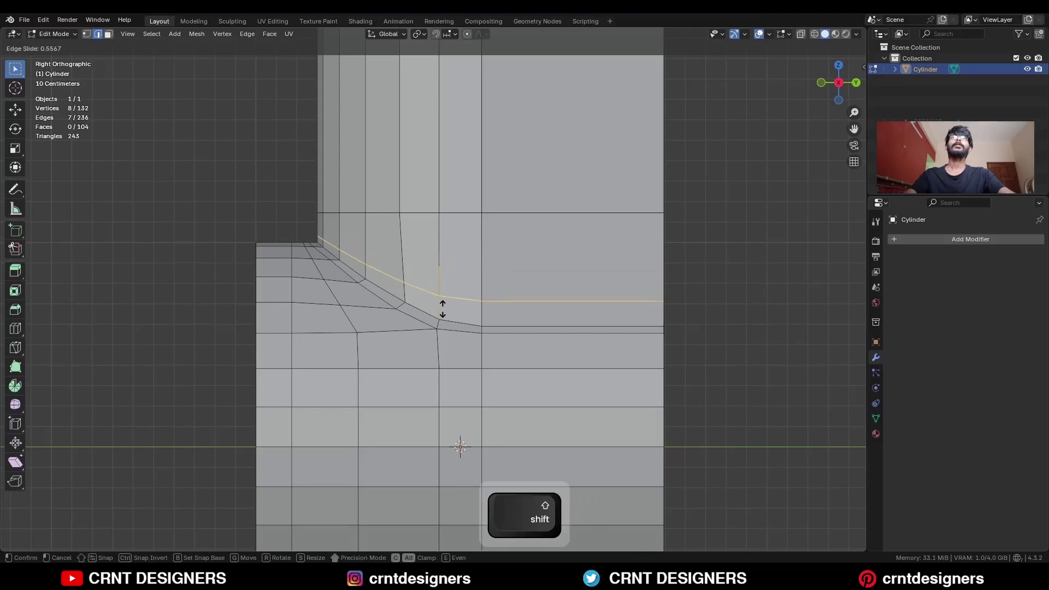
pyautogui.click(443, 308)
pyautogui.click(557, 302)
pyautogui.press('g')
pyautogui.press('g')
pyautogui.click(558, 304)
# Slide the loop's curved-side vertices down to follow the junction evenly, and check the narrow face loop around the body.
pyautogui.click(439, 296)
pyautogui.press('g')
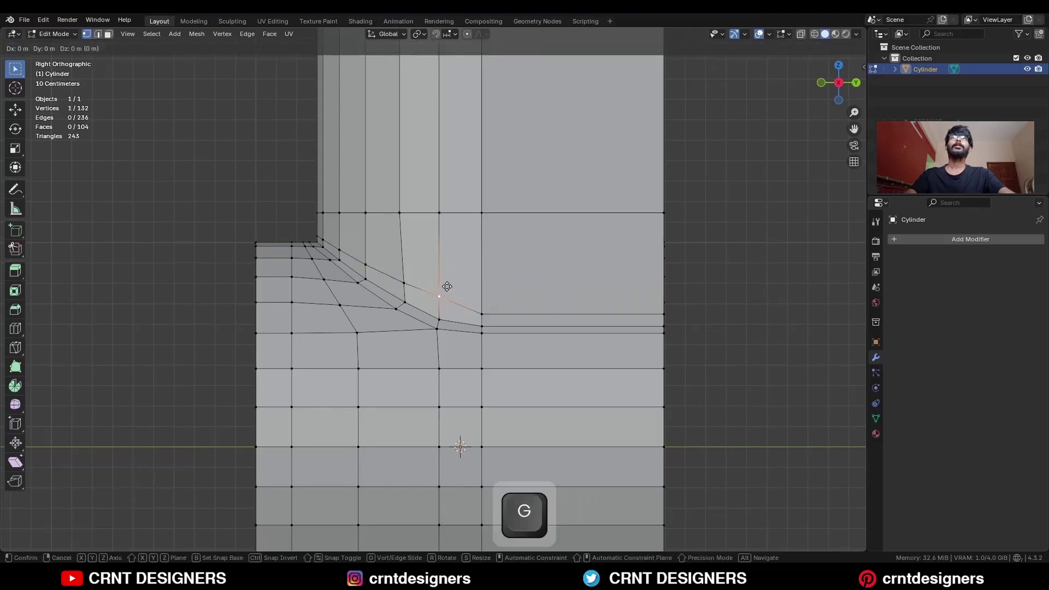
pyautogui.click(371, 254)
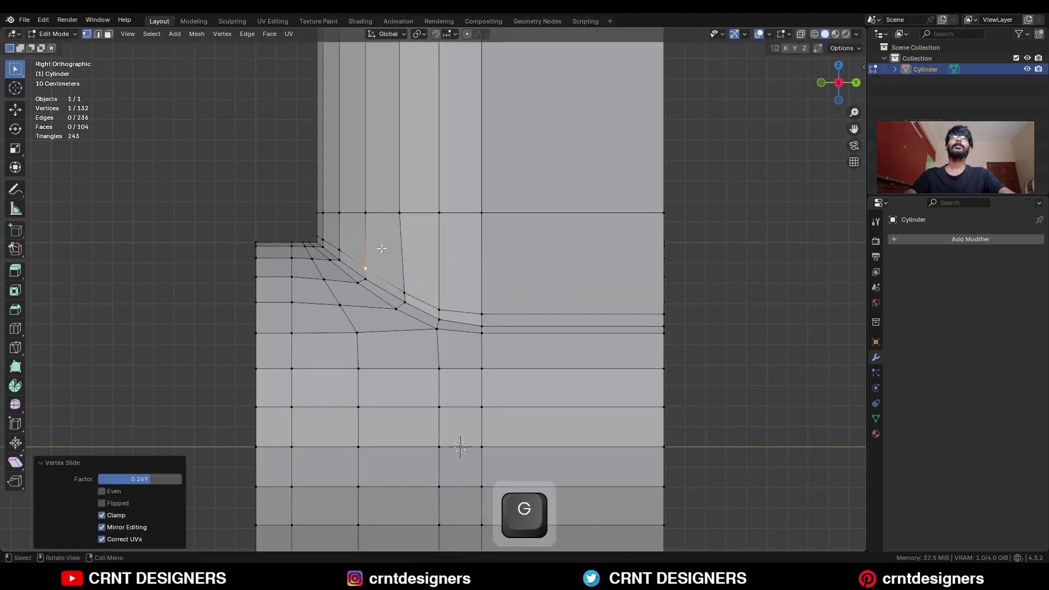
pyautogui.press('2')
pyautogui.press('g')
pyautogui.moveTo(555, 290); pyautogui.dragTo(420, 288, button='middle')
pyautogui.keyDown('alt'); pyautogui.click(422, 334); pyautogui.keyUp('alt')
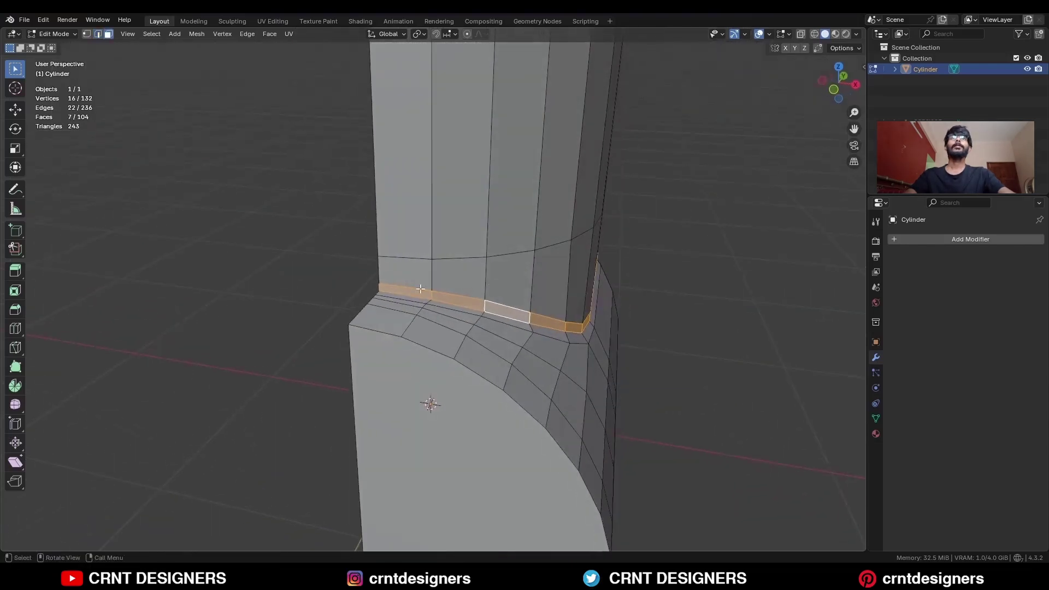
pyautogui.press('3')
# Lower the top vertices of the upright body by 0.7 m along Z.
pyautogui.click(855, 85)
pyautogui.hotkey('alt', 'z')
pyautogui.moveTo(583, 82); pyautogui.dragTo(370, 131)
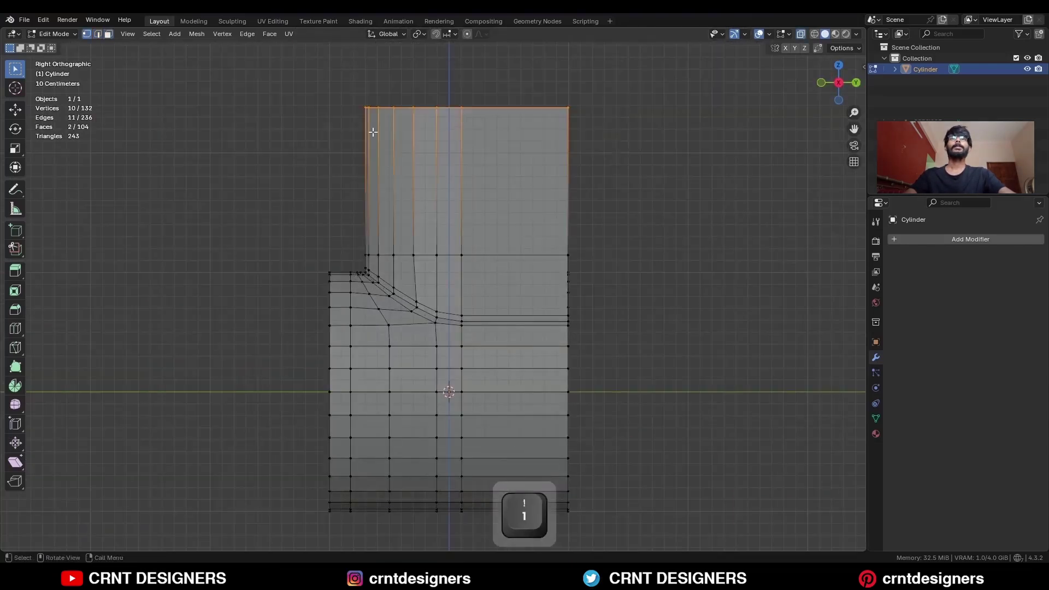
pyautogui.press('g')
pyautogui.press('z')
pyautogui.click(508, 194)
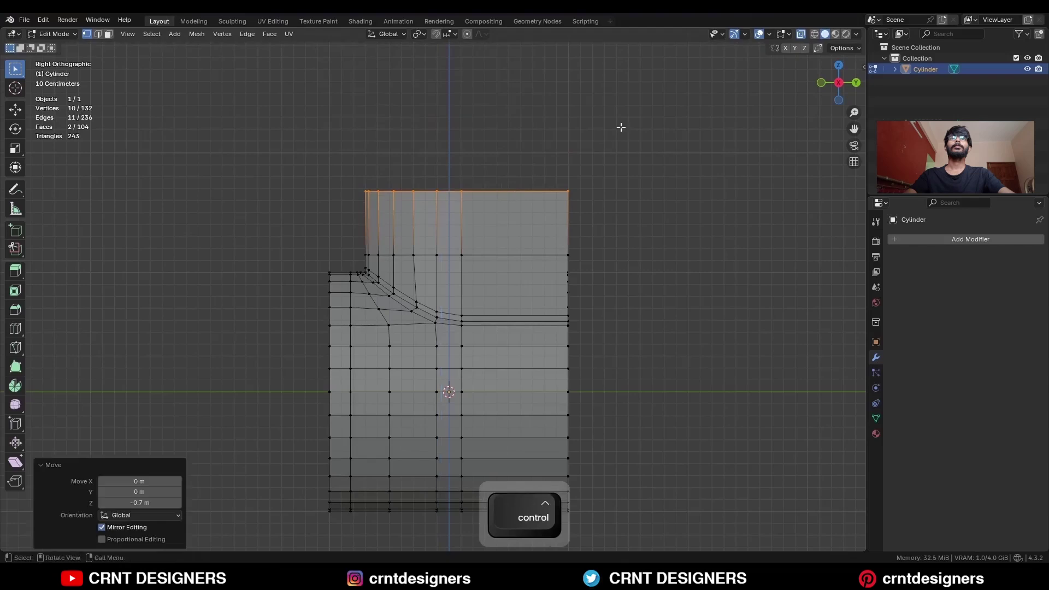
pyautogui.hotkey('alt', 'a')
pyautogui.hotkey('alt', 'z')
# Symmetrize the whole mesh to rebuild the missing half of the model.
pyautogui.moveTo(452, 140); pyautogui.dragTo(524, 236, button='middle')
pyautogui.press('a')
pyautogui.click(198, 34)
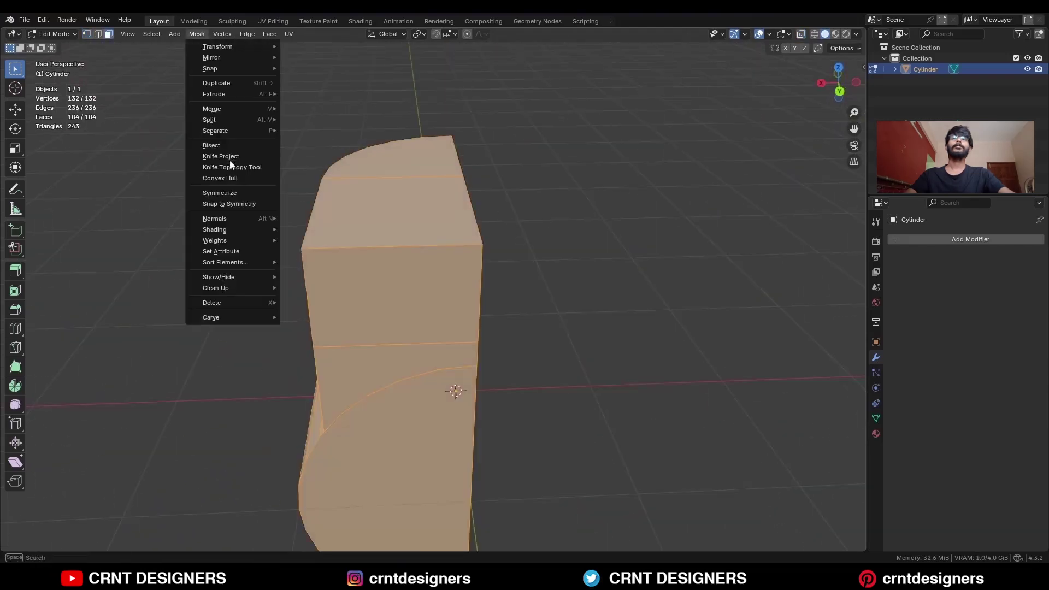
pyautogui.click(233, 192)
pyautogui.hotkey('alt', 'a')
# Inset the end faces at both ends of the cylinder by about 0.19 m.
pyautogui.moveTo(213, 386); pyautogui.dragTo(382, 342, button='middle')
pyautogui.keyDown('shift'); pyautogui.click(381, 342); pyautogui.keyUp('shift')
pyautogui.moveTo(529, 297); pyautogui.dragTo(500, 305, button='middle')
pyautogui.press('i')
pyautogui.click(548, 275)
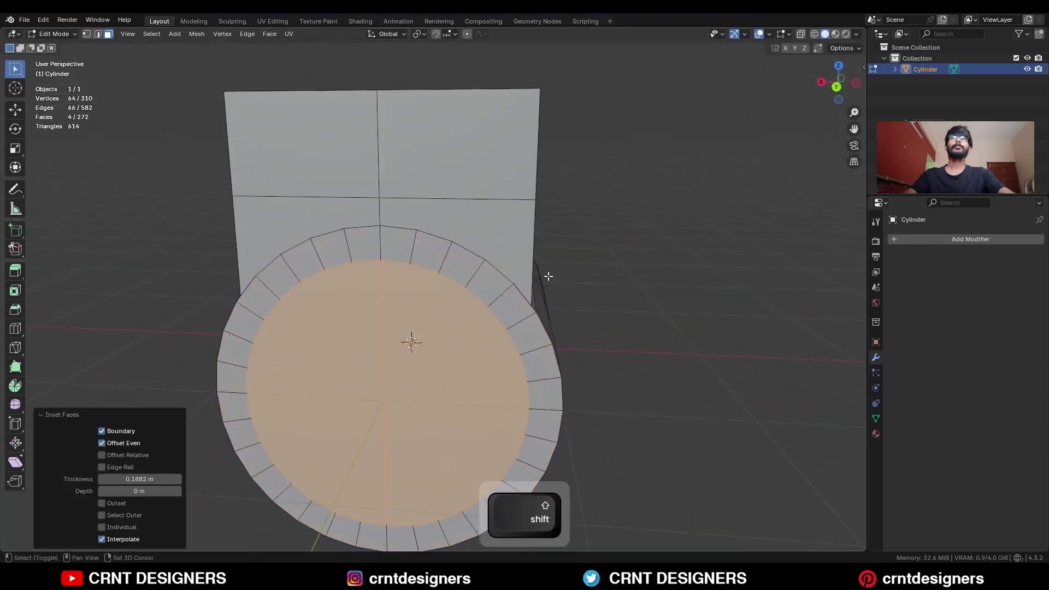
pyautogui.hotkey('alt', 'a')
# Bevel the outer edge loop of the cylinder's front end with a width of 0.1 m and one segment.
pyautogui.press('2')
pyautogui.moveTo(548, 275); pyautogui.dragTo(321, 297, button='middle')
pyautogui.moveTo(392, 264); pyautogui.dragTo(417, 251, button='middle')
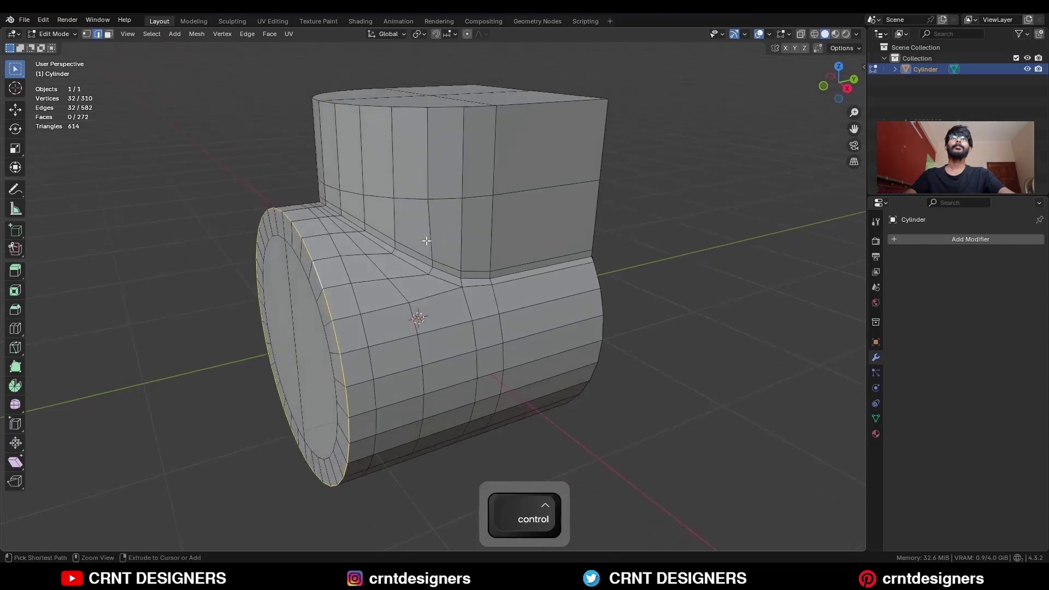
pyautogui.hotkey('ctrl', 'b')
pyautogui.click(463, 236)
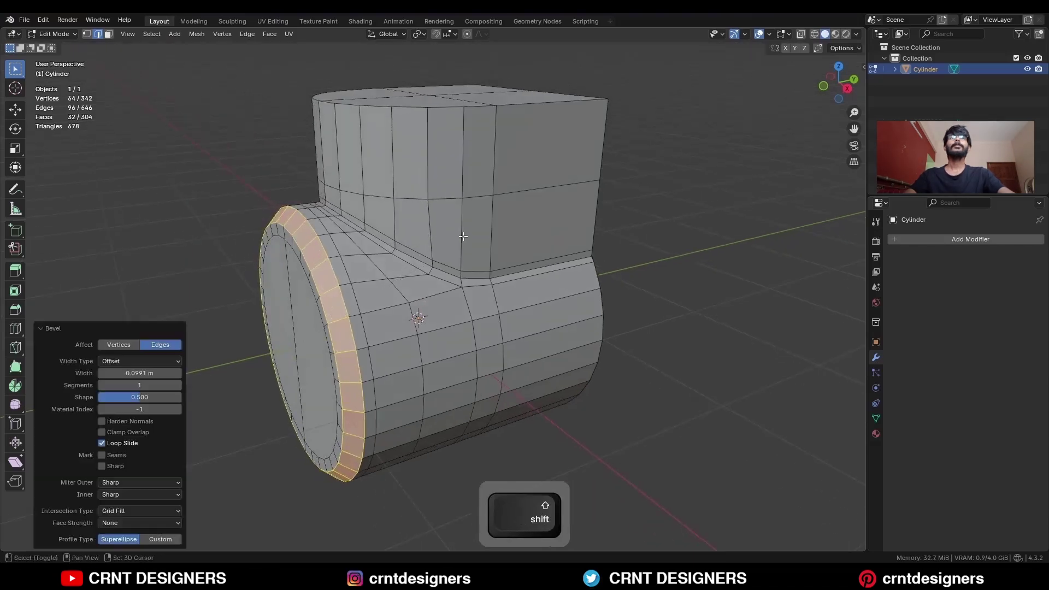
pyautogui.write('0.1')
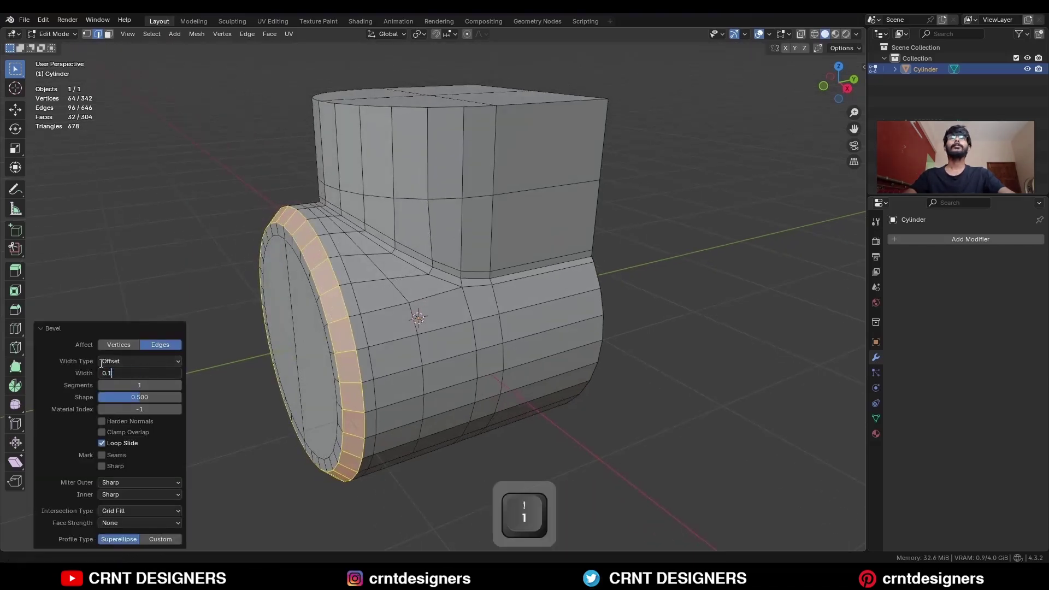
# Bevel both edge loops of the front chamfer as narrow support loops with 2 segments and a shape of 1.000.
pyautogui.hotkey('ctrl', 'b')
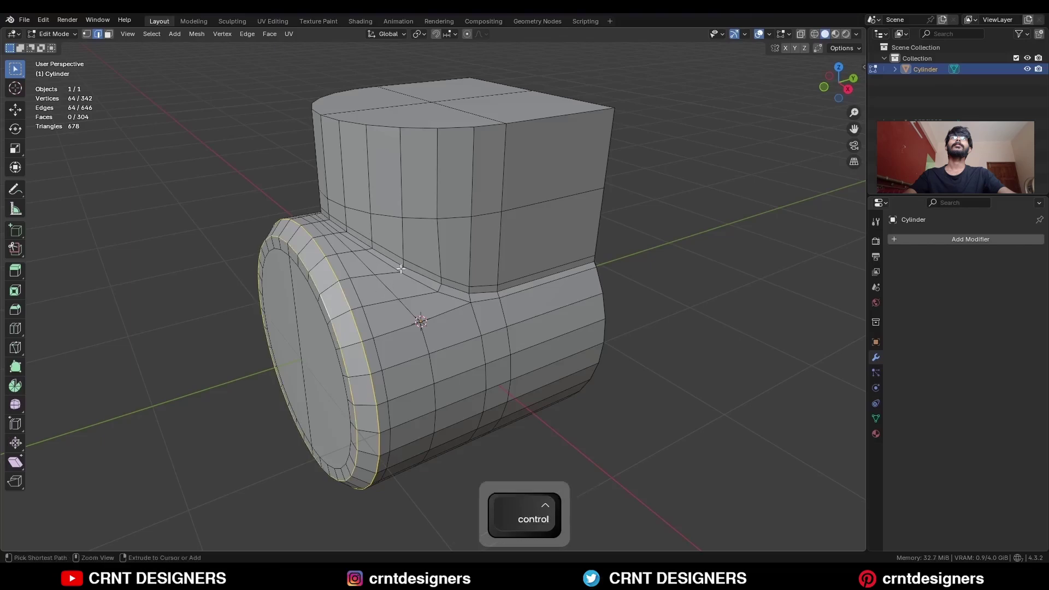
pyautogui.click(240, 348)
pyautogui.click(179, 385)
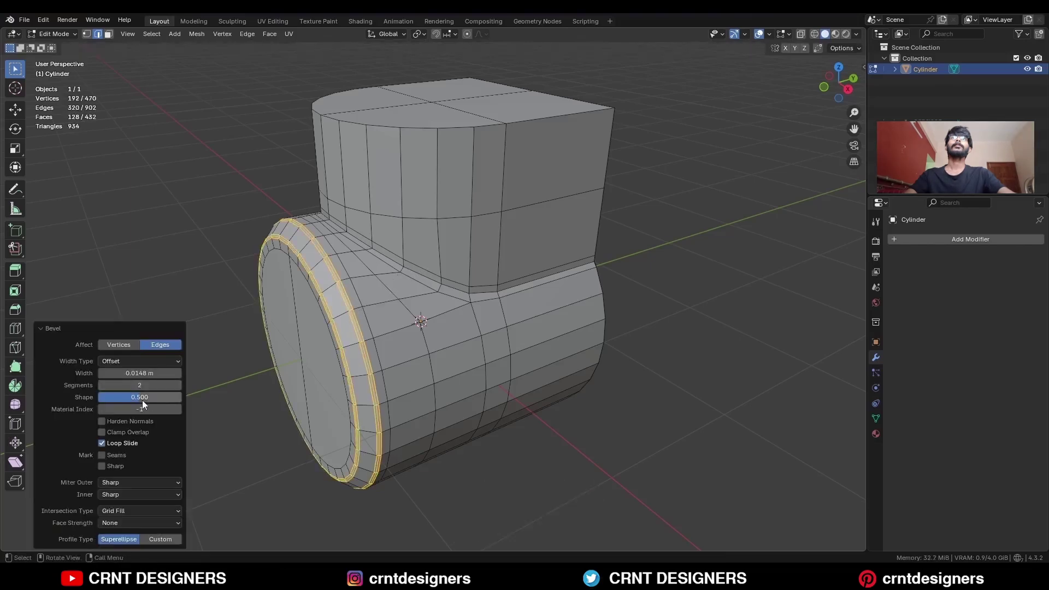
pyautogui.click(155, 374)
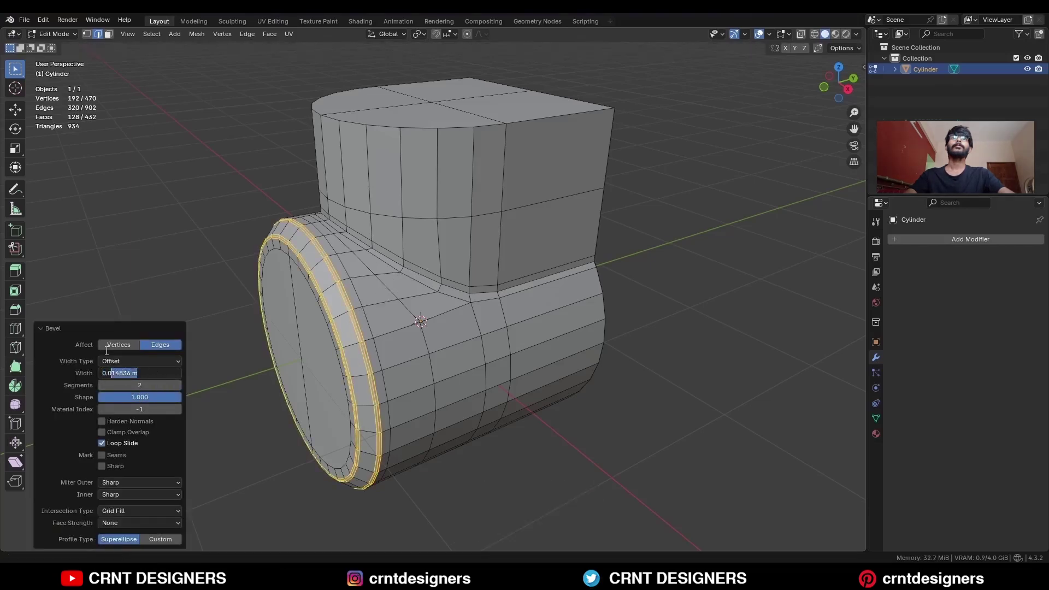
pyautogui.click(672, 253)
# Inset the inner faces at both ends of the cylinder by about 0.23 m.
pyautogui.moveTo(354, 327); pyautogui.dragTo(384, 316, button='middle')
pyautogui.press('3')
pyautogui.click(384, 317)
pyautogui.keyDown('shift'); pyautogui.click(328, 323); pyautogui.keyUp('shift')
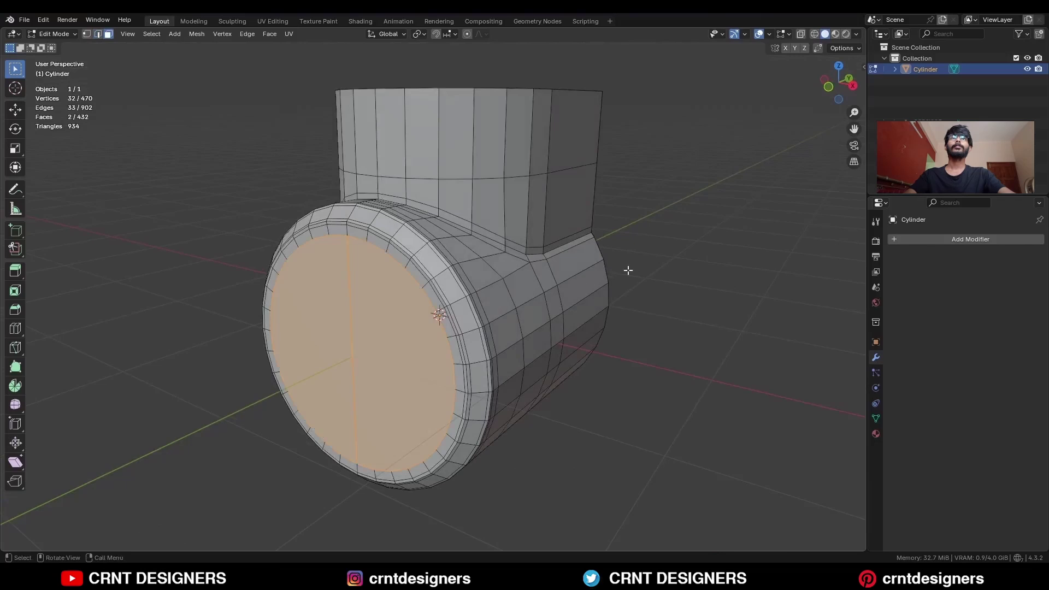
pyautogui.moveTo(628, 270); pyautogui.dragTo(636, 309, button='middle')
pyautogui.press('i')
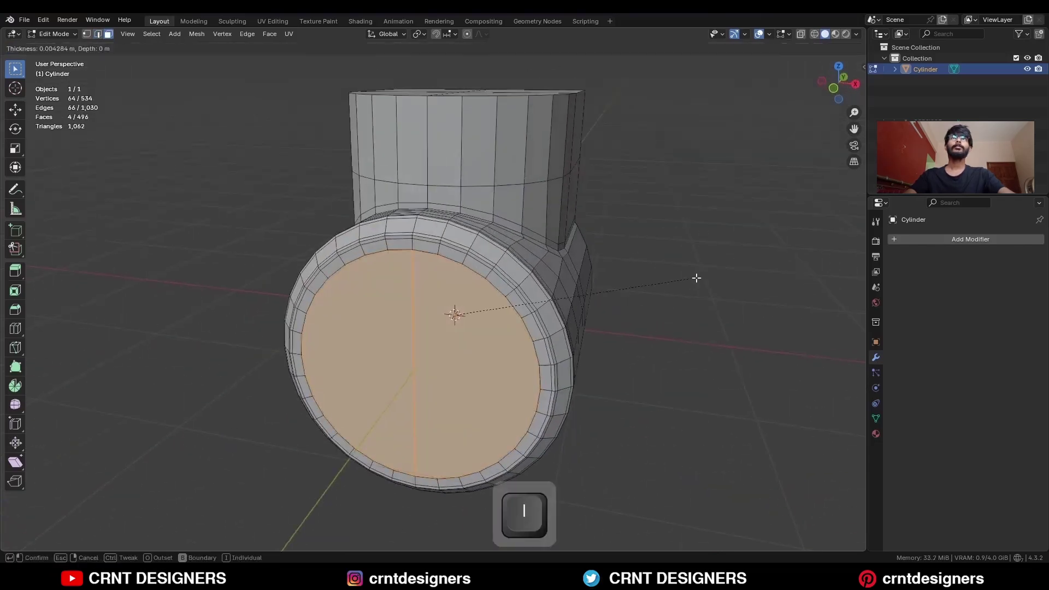
pyautogui.click(672, 293)
# Bridge the inset end faces into a through hole, bevel its two rim loops narrowly, and return to Object Mode with everything deselected.
pyautogui.rightClick(707, 174)
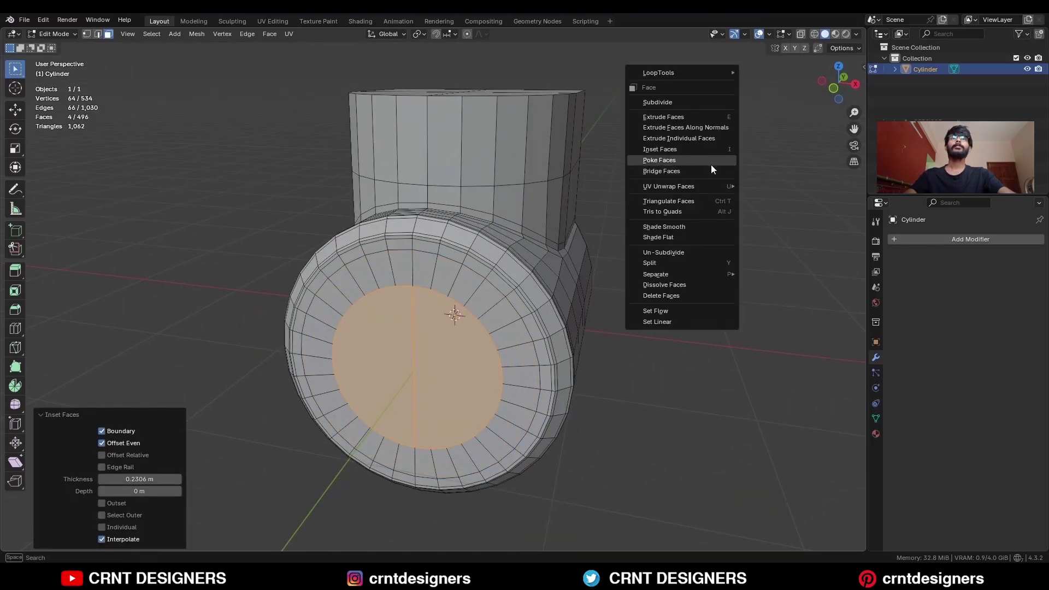
pyautogui.click(711, 170)
pyautogui.hotkey('alt', 'a')
pyautogui.press('2')
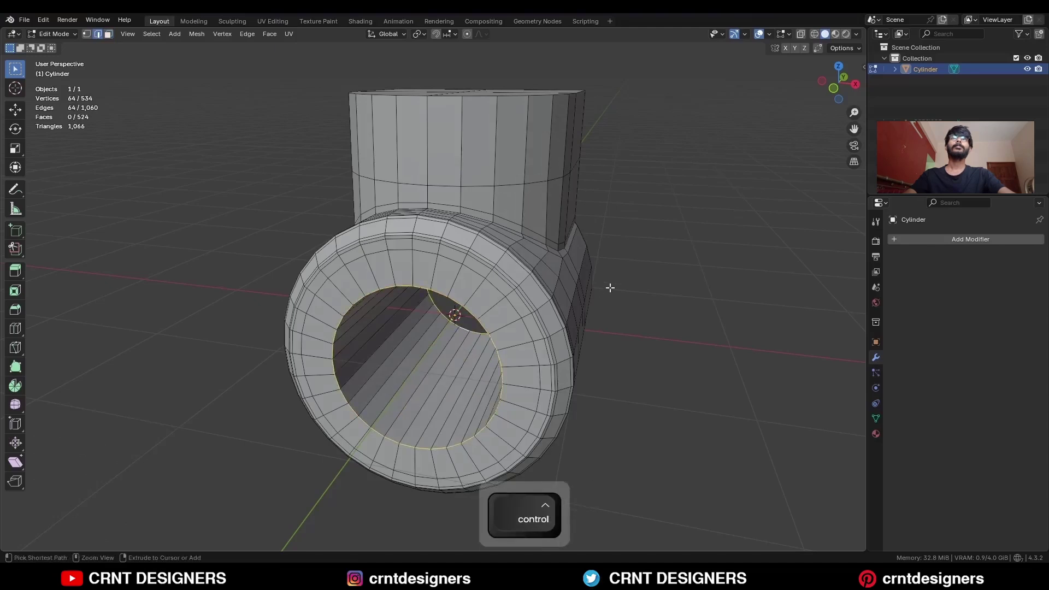
pyautogui.hotkey('ctrl', 'b')
pyautogui.click(589, 296)
pyautogui.press('Tab')
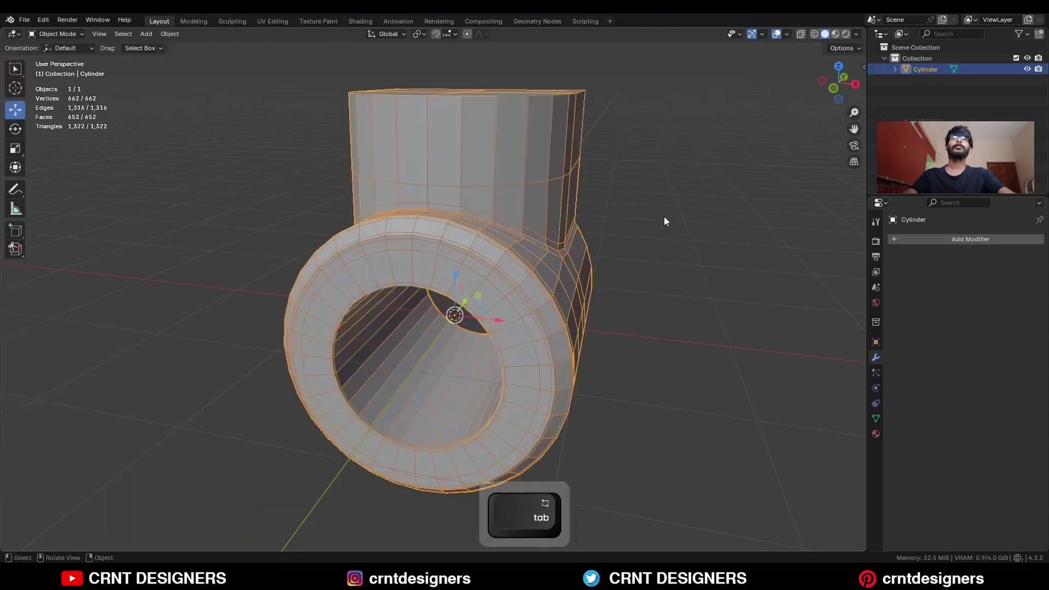
pyautogui.click(664, 218)
# Knife-cut an edge on the cylinder's back end from the junction corner across the ring to the hole's rim.
pyautogui.moveTo(663, 217); pyautogui.dragTo(451, 274, button='middle')
pyautogui.scroll(3, 469, 227)
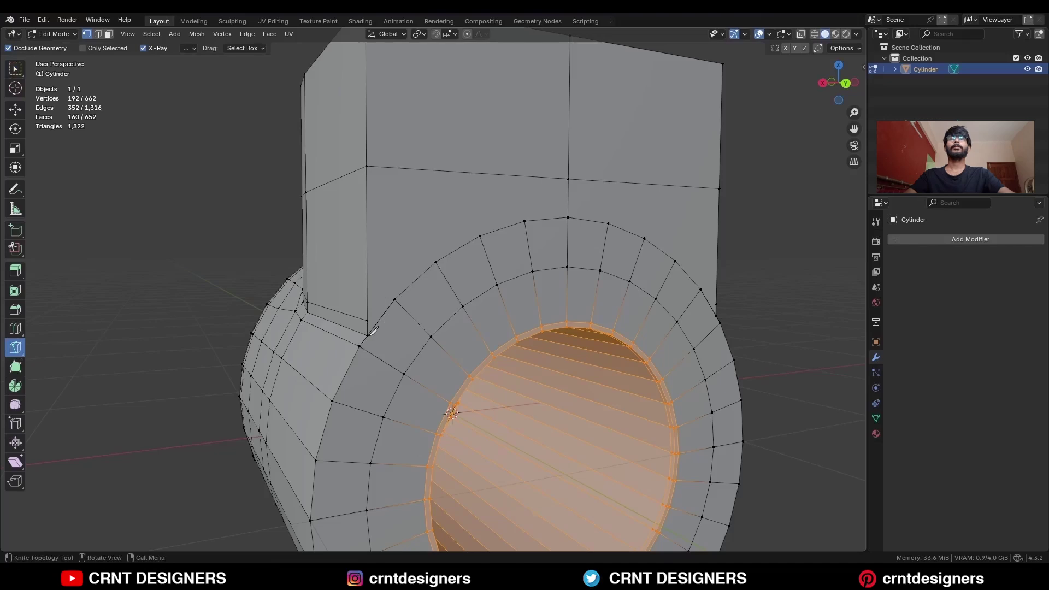
pyautogui.click(403, 374)
pyautogui.press('space')
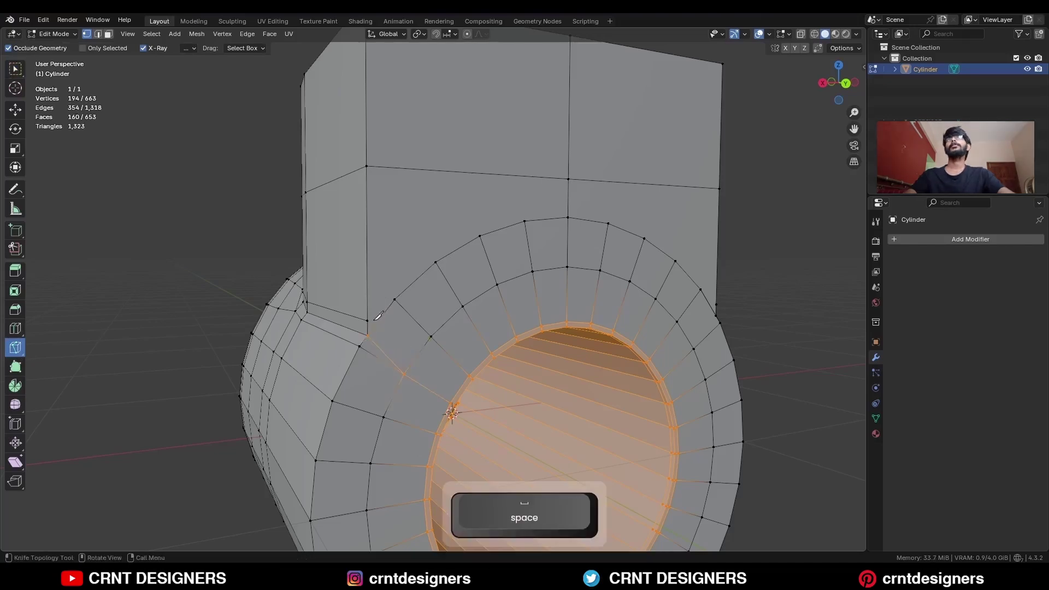
# In back view, knife-cut an arc just outside the ring from the upright body's side edge to its vertical centre line.
pyautogui.click(368, 320)
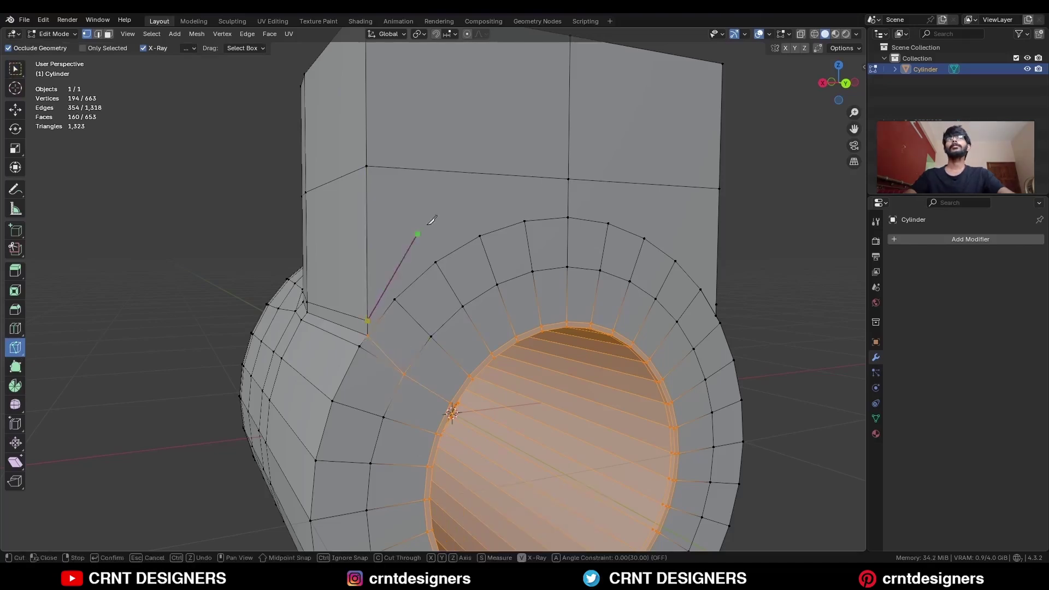
pyautogui.press('Escape')
pyautogui.click(846, 84)
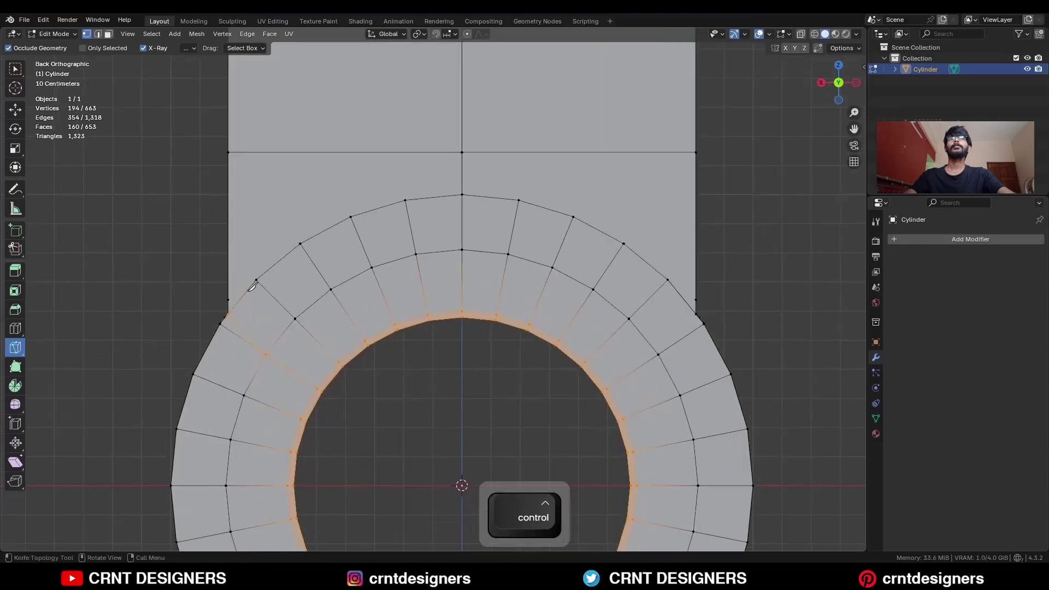
pyautogui.click(228, 299)
pyautogui.click(326, 215)
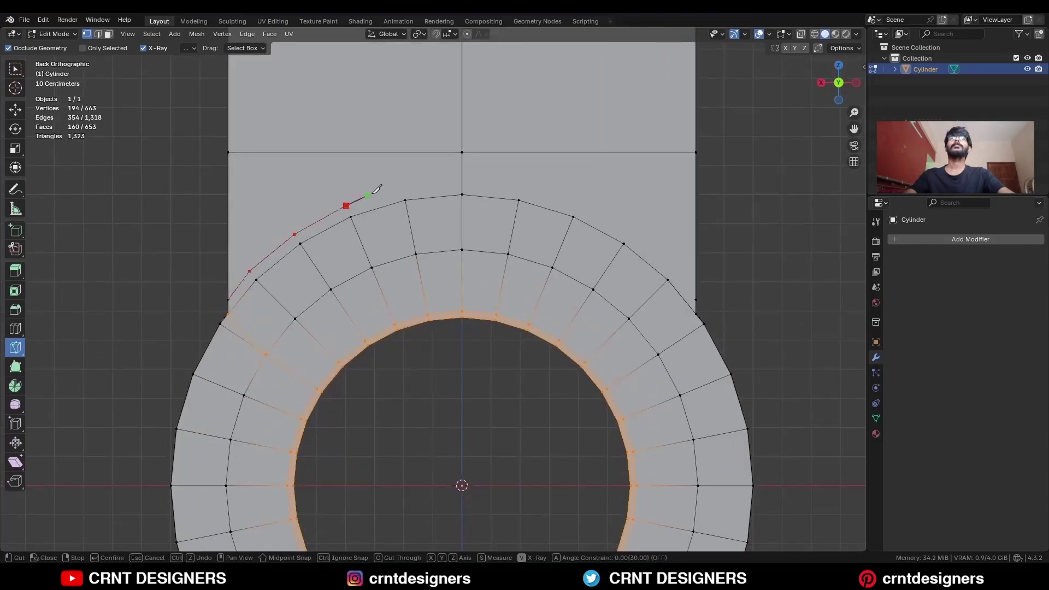
pyautogui.click(374, 182)
pyautogui.click(462, 180)
pyautogui.press('space')
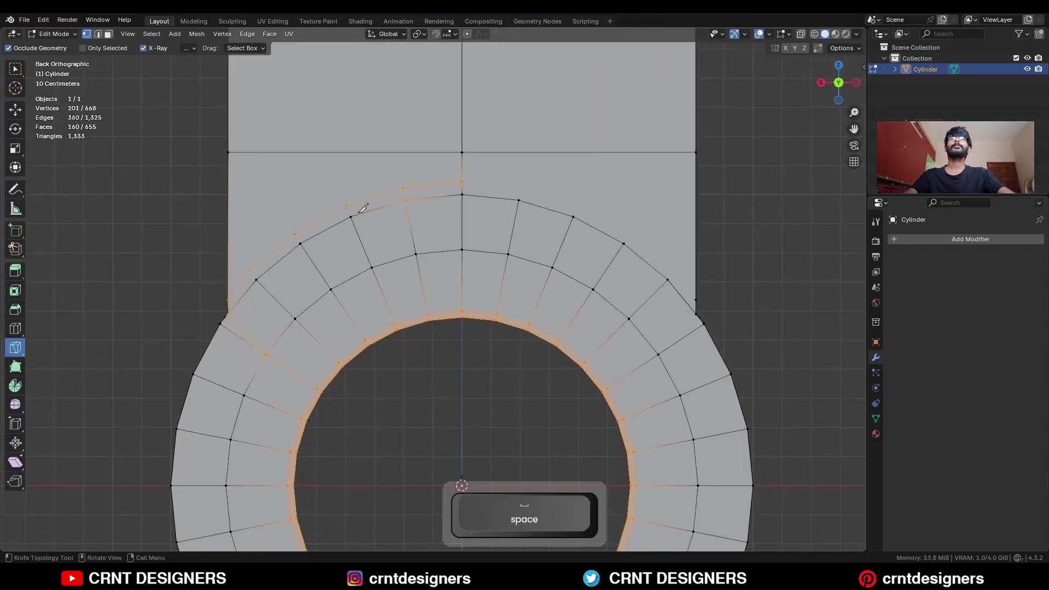
# Knife-cut short edges connecting the arc's points to the adjacent vertices of the outer ring.
pyautogui.hotkey('ctrl', 'z')
pyautogui.press('space')
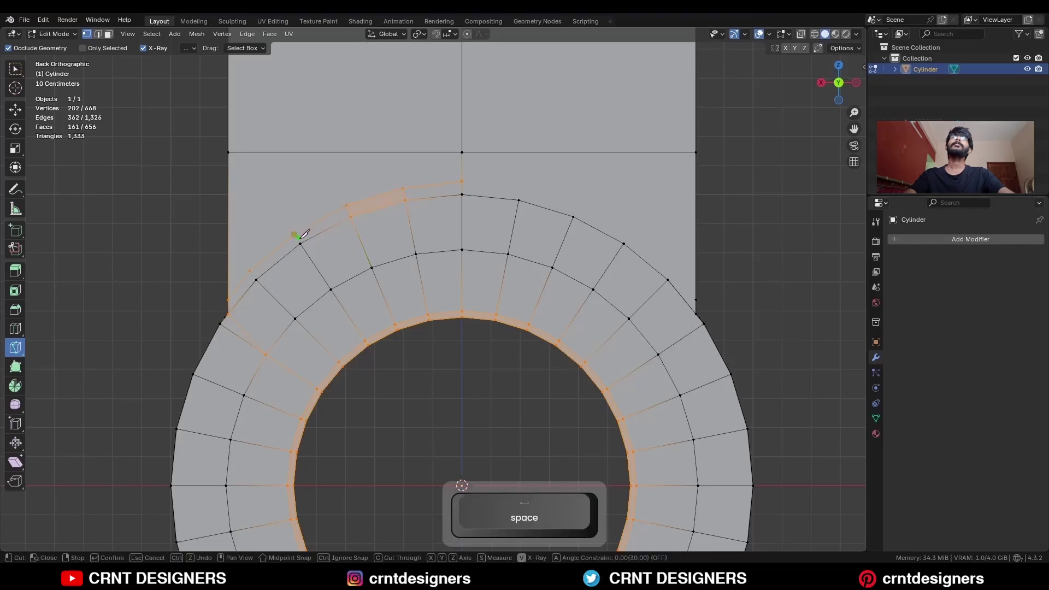
pyautogui.click(250, 272)
pyautogui.press('space')
# Knife-cut four vertical edges, constrained to Z, from the arc's points up to the top edge of the flat back face.
pyautogui.scroll(-4, 430, 236)
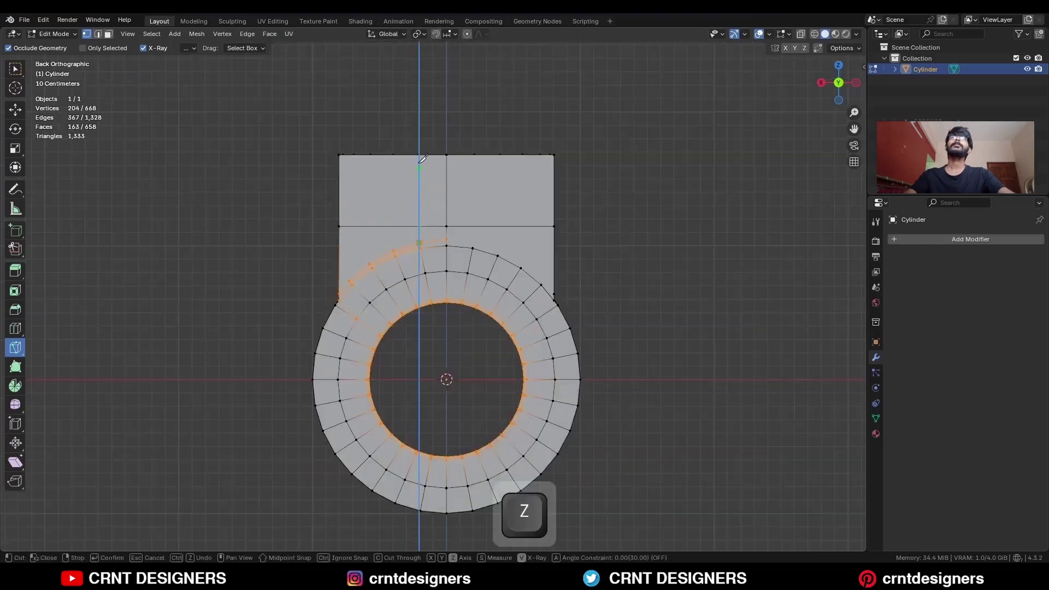
pyautogui.click(419, 155)
pyautogui.press('space')
pyautogui.click(394, 251)
pyautogui.press('z')
pyautogui.click(407, 116)
pyautogui.press('space')
pyautogui.click(369, 265)
pyautogui.press('z')
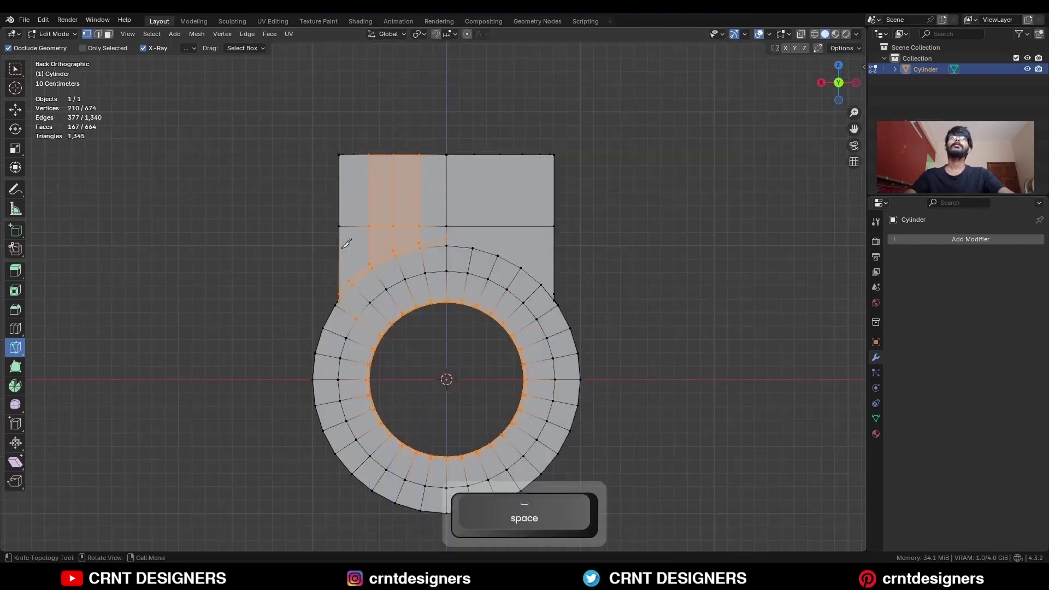
pyautogui.press('z')
pyautogui.press('space')
# Inset the upright body's top faces by a thickness of 0.077 m.
pyautogui.moveTo(346, 243); pyautogui.dragTo(468, 188, button='middle')
pyautogui.press('c')
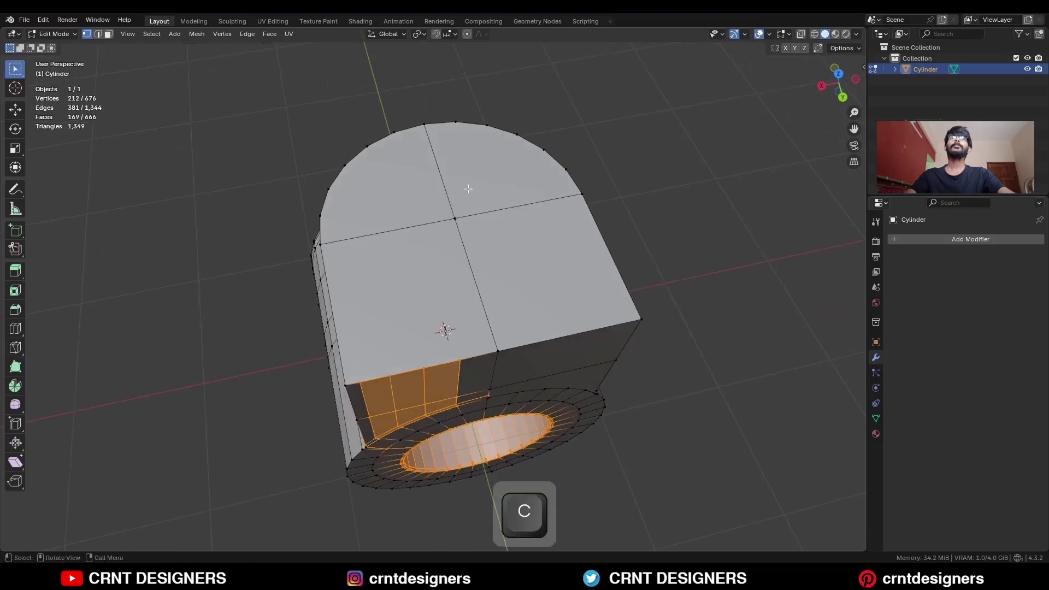
pyautogui.click(491, 177)
pyautogui.press('i')
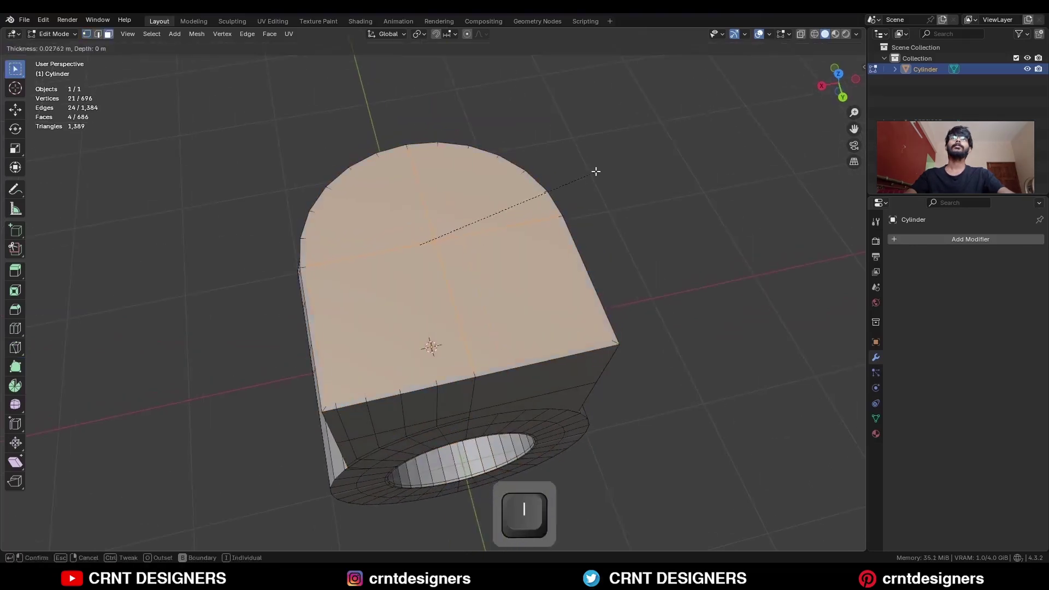
pyautogui.click(608, 170)
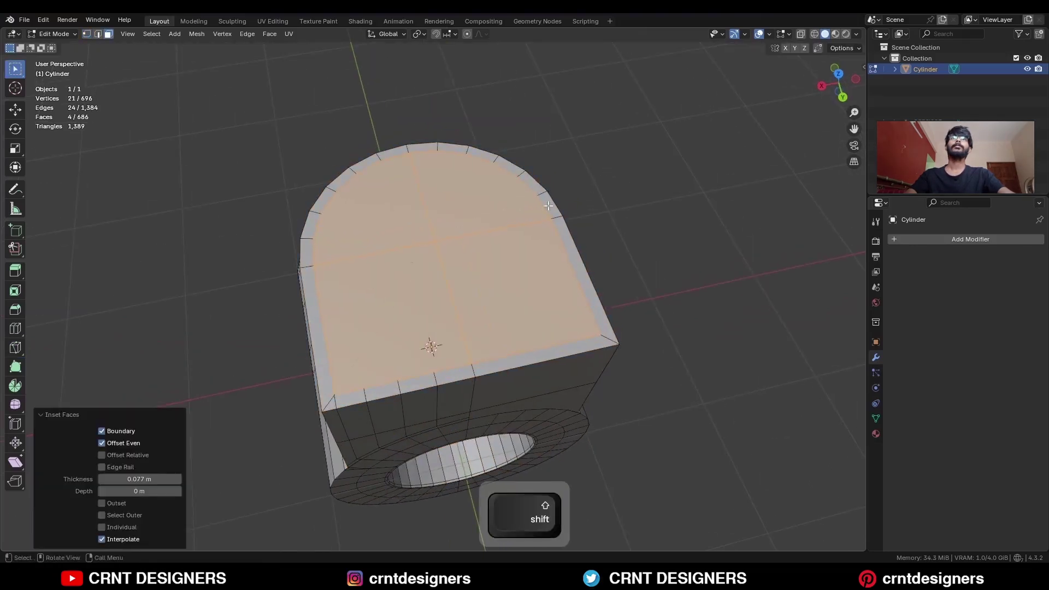
# Dissolve the inset edges beside the flat back edge of the top face, on the half that has the vertical cuts.
pyautogui.moveTo(607, 170); pyautogui.dragTo(425, 264, button='middle')
pyautogui.press('2')
pyautogui.hotkey('ctrl', 'x')
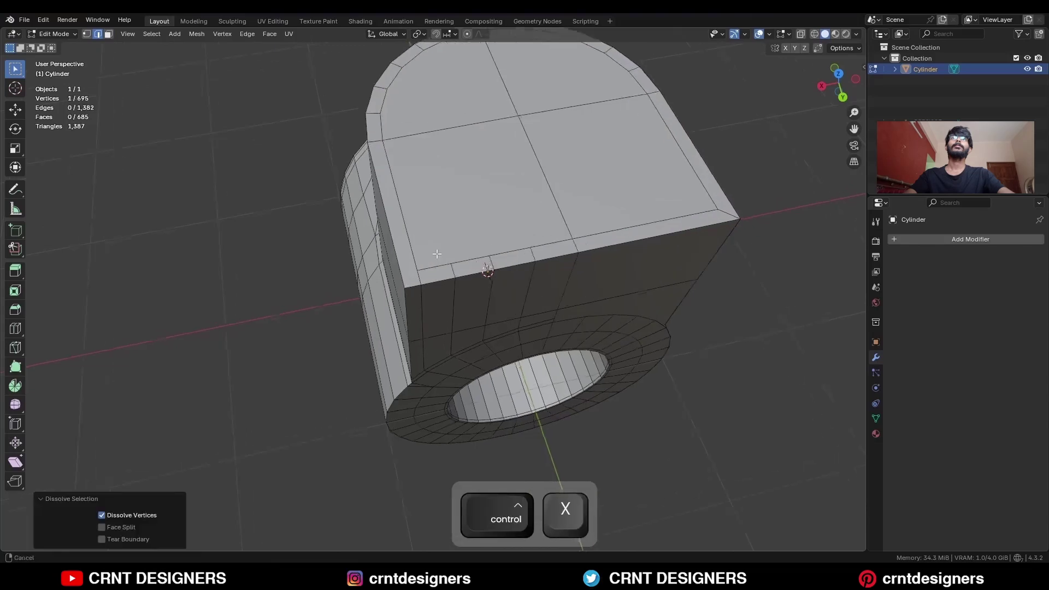
pyautogui.scroll(2, 431, 270)
pyautogui.hotkey('ctrl', 'x')
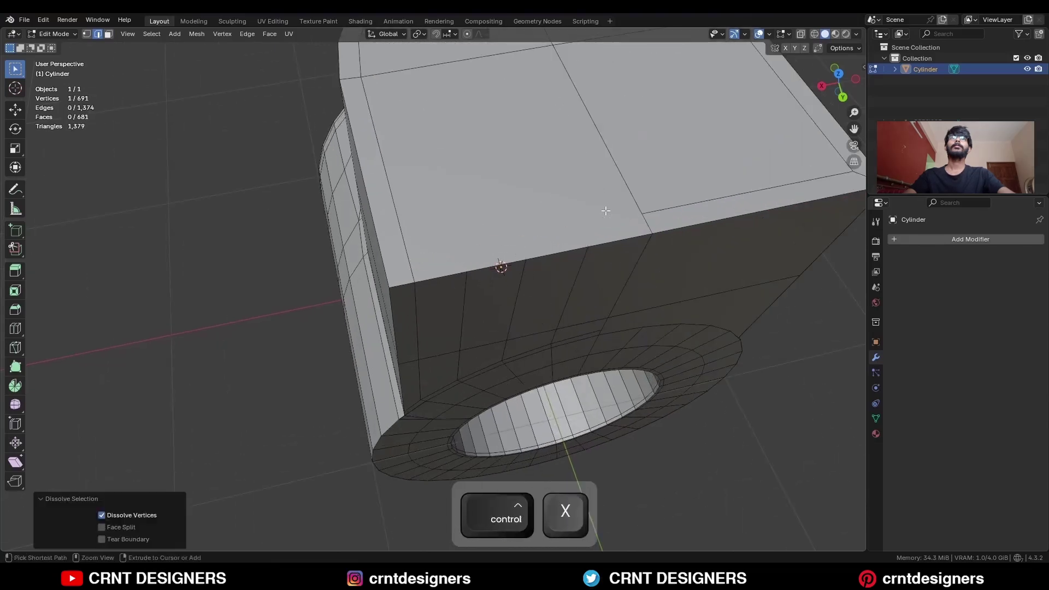
pyautogui.scroll(-4, 605, 210)
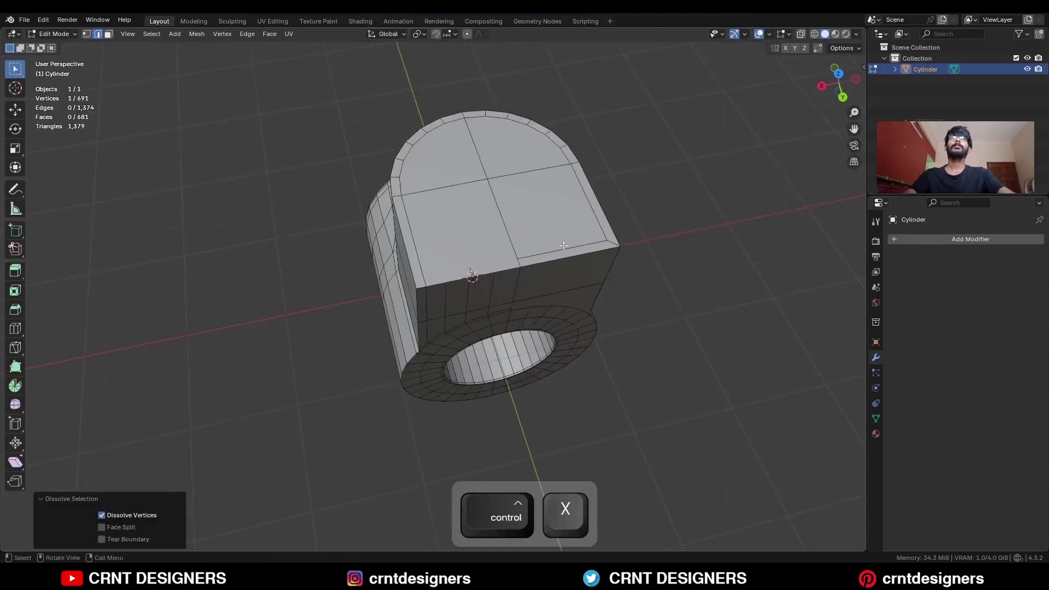
# Symmetrize the whole mesh so both halves match, and clear the selection.
pyautogui.press('a')
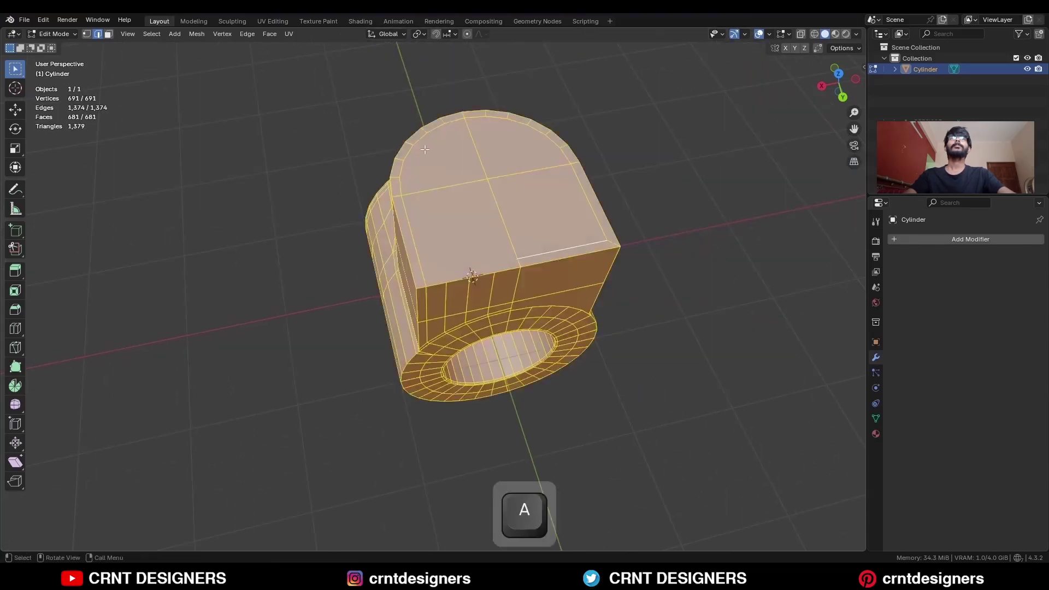
pyautogui.click(195, 34)
pyautogui.click(222, 183)
pyautogui.hotkey('alt', 'a')
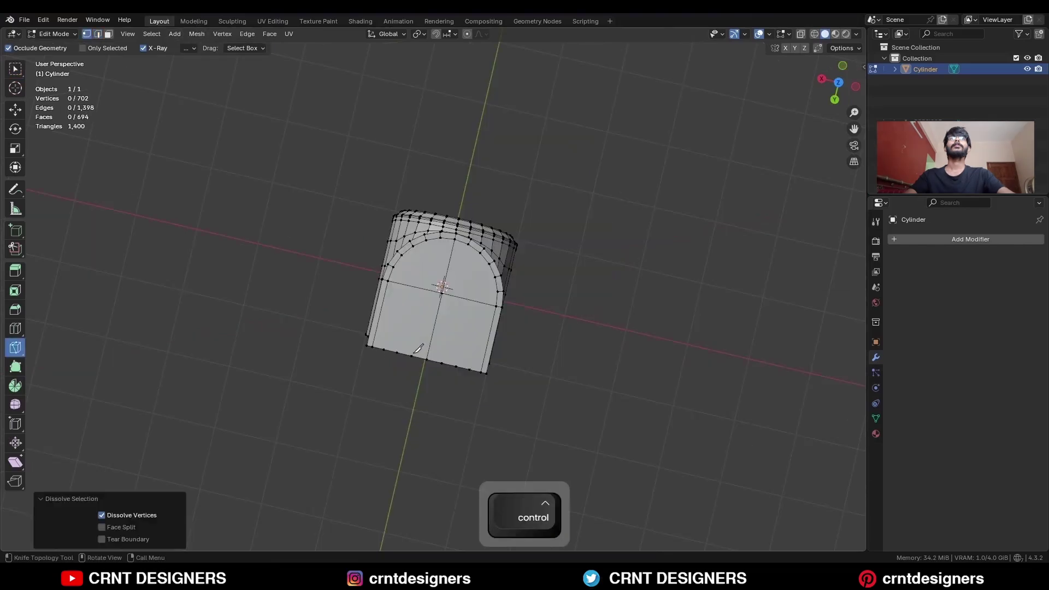
# Knife-cut three lengthwise edges across one half of the top face, joining the inset arc's vertices to the back-edge vertices.
pyautogui.click(443, 232)
pyautogui.press('space')
pyautogui.keyDown('ctrl'); pyautogui.moveTo(385, 415); pyautogui.dragTo(385, 379, button='middle'); pyautogui.keyUp('ctrl')
pyautogui.click(381, 378)
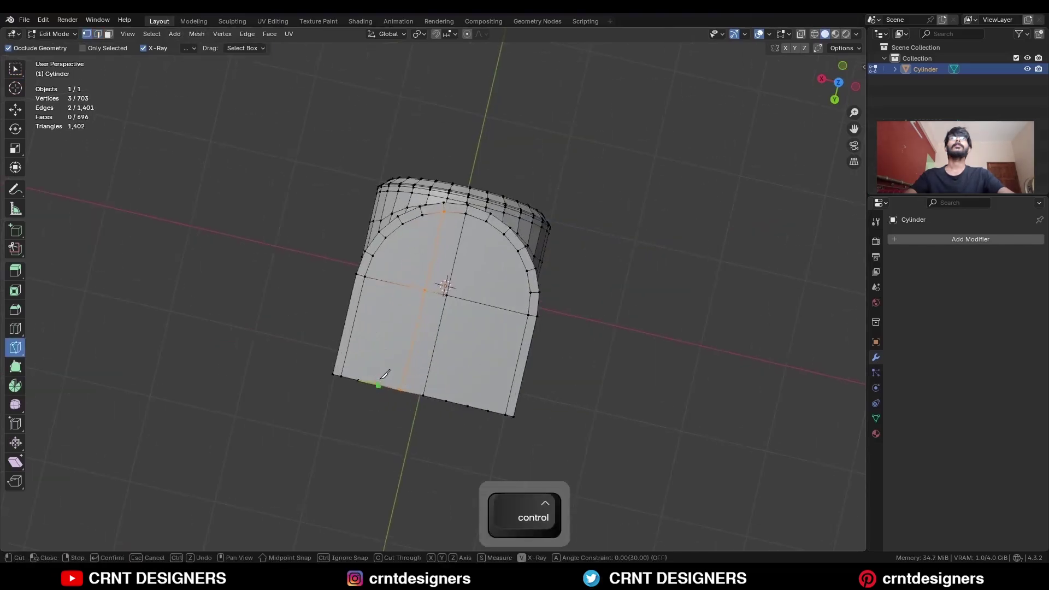
pyautogui.click(422, 215)
pyautogui.press('space')
pyautogui.click(358, 380)
pyautogui.click(402, 223)
pyautogui.press('space')
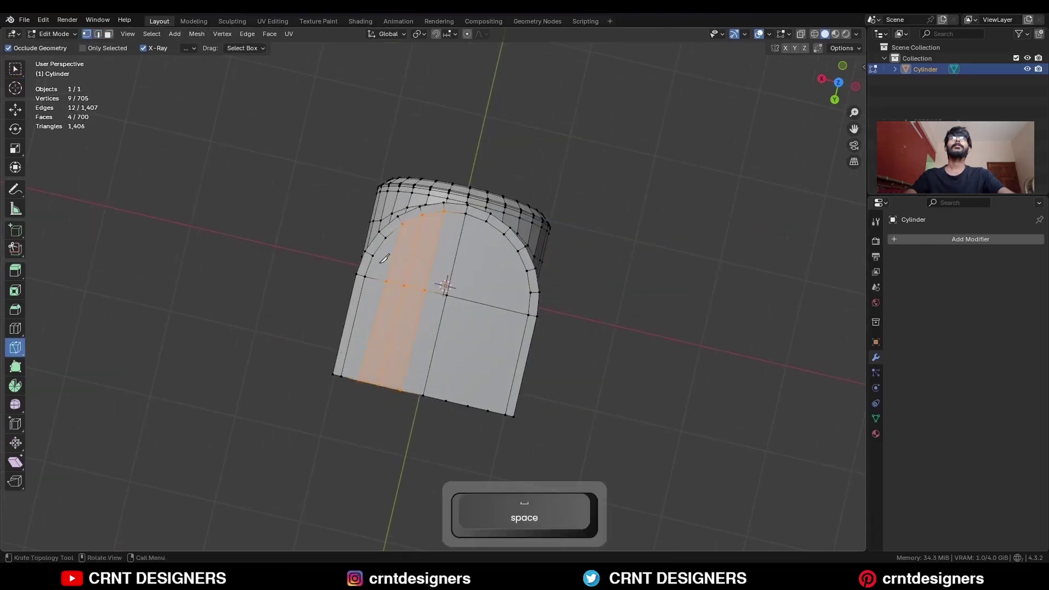
# Knife-cut a crosswise edge over the top face between the matching side vertices of the inset arc.
pyautogui.click(373, 255)
pyautogui.click(530, 293)
pyautogui.press('space')
# Bevel the upright body's outer top edge loop with one segment and a width of 0.06 m.
pyautogui.keyDown('ctrl'); pyautogui.moveTo(522, 350); pyautogui.dragTo(520, 296, button='middle'); pyautogui.keyUp('ctrl')
pyautogui.moveTo(349, 361); pyautogui.dragTo(462, 188, button='middle')
pyautogui.press('c')
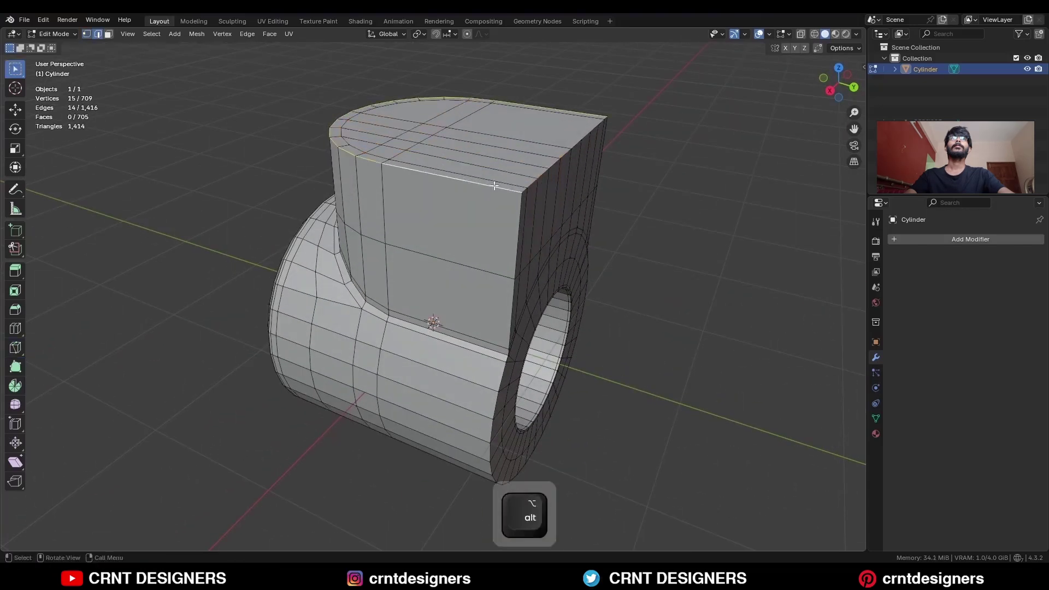
pyautogui.moveTo(623, 229); pyautogui.dragTo(595, 234, button='middle')
pyautogui.keyDown('ctrl'); pyautogui.moveTo(595, 234); pyautogui.dragTo(594, 210, button='middle'); pyautogui.keyUp('ctrl')
pyautogui.hotkey('ctrl', 'b')
pyautogui.click(660, 195)
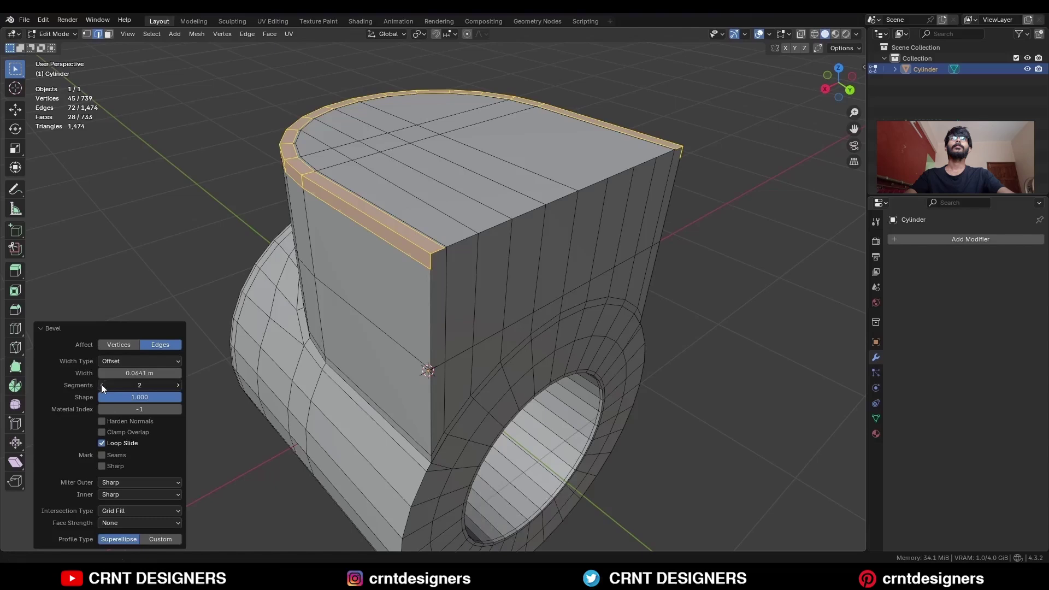
pyautogui.click(101, 384)
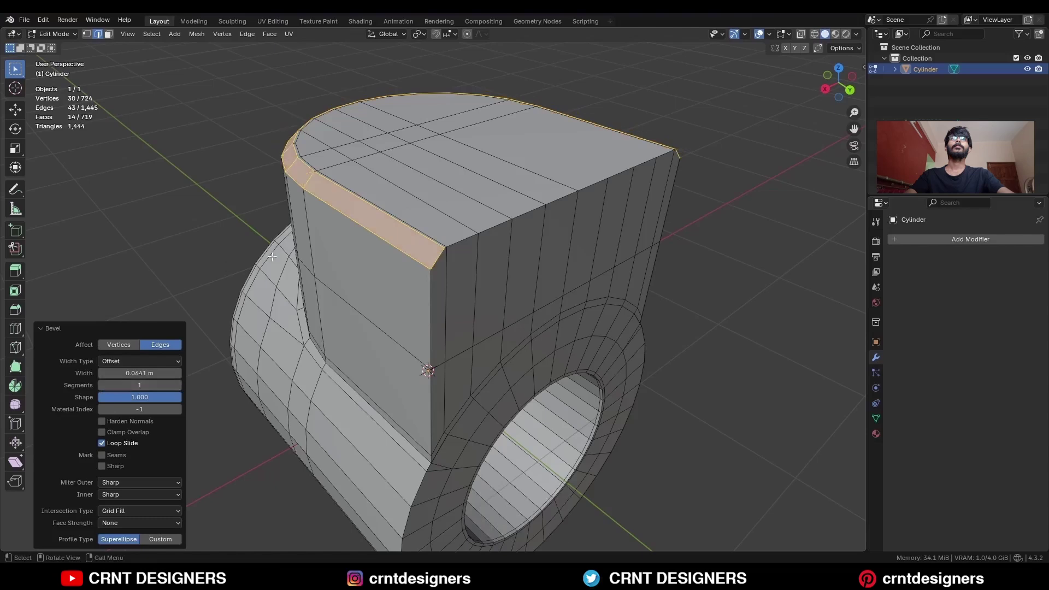
# Add three support loops around the top bevel, one just below it and two within the bevel near its borders.
pyautogui.hotkey('ctrl', 'r')
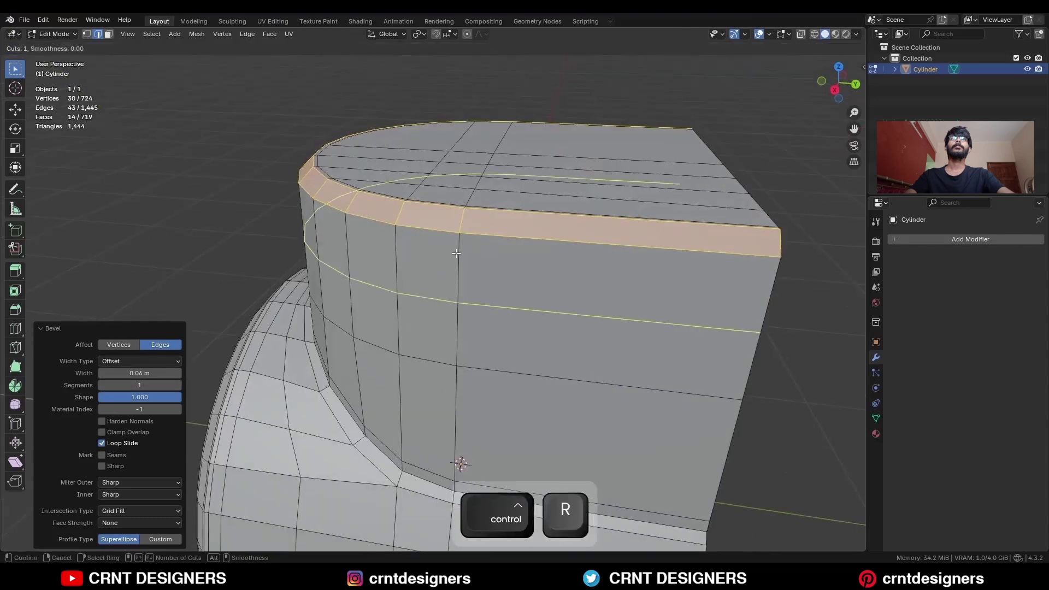
pyautogui.click(456, 253)
pyautogui.click(469, 191)
pyautogui.hotkey('ctrl', 'r')
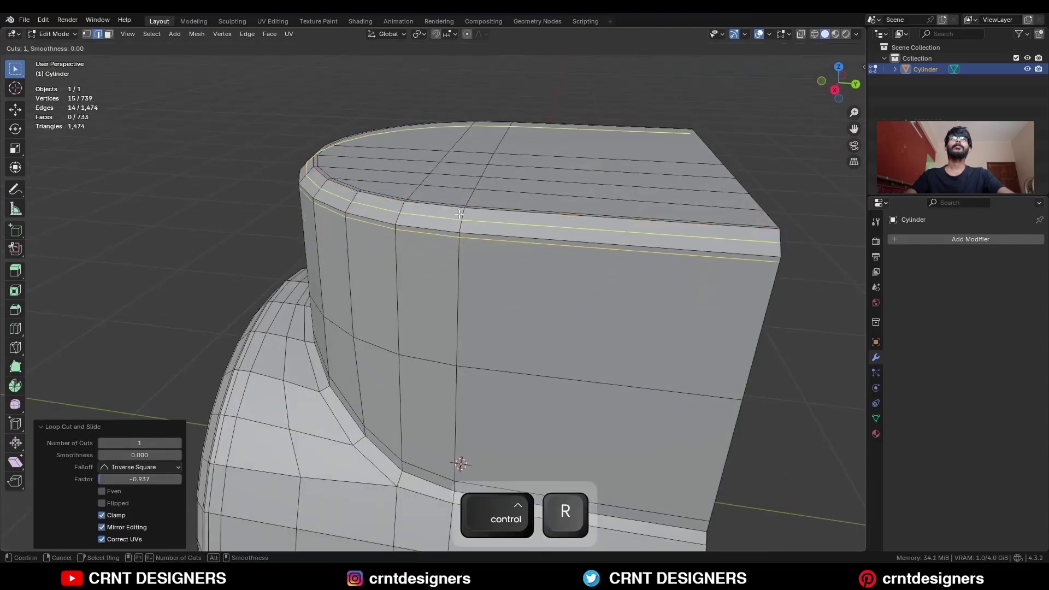
pyautogui.click(459, 207)
pyautogui.hotkey('ctrl', 'r')
pyautogui.click(459, 221)
pyautogui.click(459, 226)
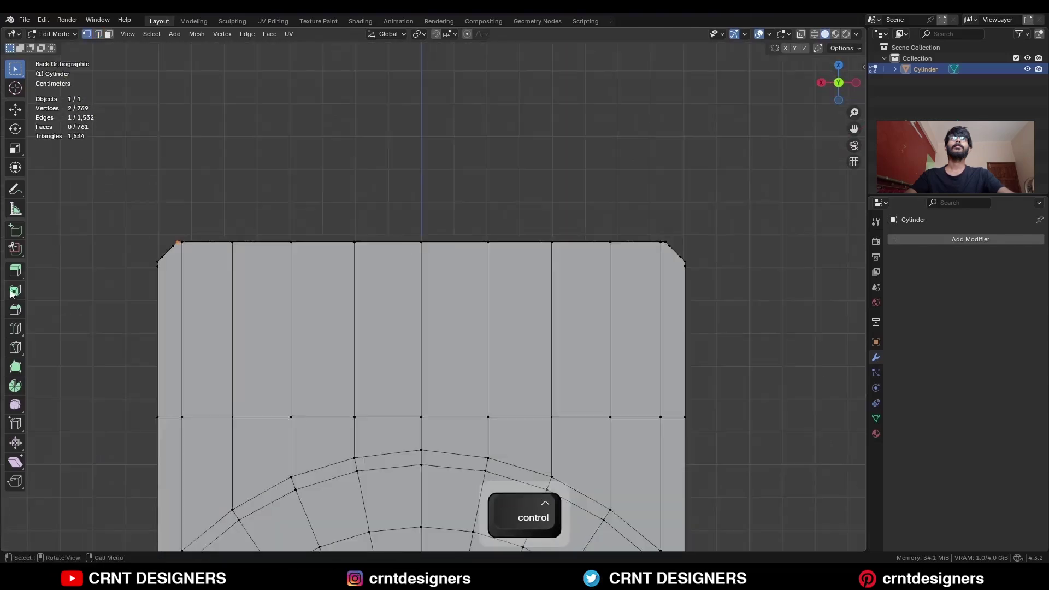
# Inset the flat back faces above the arc twice, giving the second inset a thickness of 0.02343 m.
pyautogui.press('3')
pyautogui.keyDown('shift'); pyautogui.moveTo(262, 289); pyautogui.dragTo(356, 204, button='middle'); pyautogui.keyUp('shift')
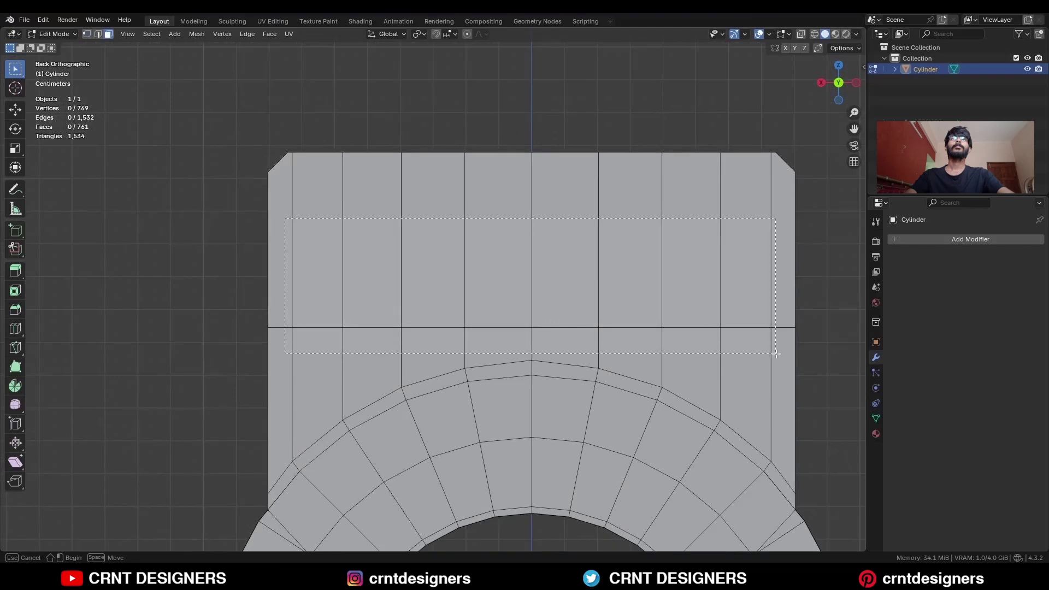
pyautogui.moveTo(775, 353); pyautogui.dragTo(775, 354)
pyautogui.keyDown('shift'); pyautogui.moveTo(776, 353); pyautogui.dragTo(732, 233, button='middle'); pyautogui.keyUp('shift')
pyautogui.press('i')
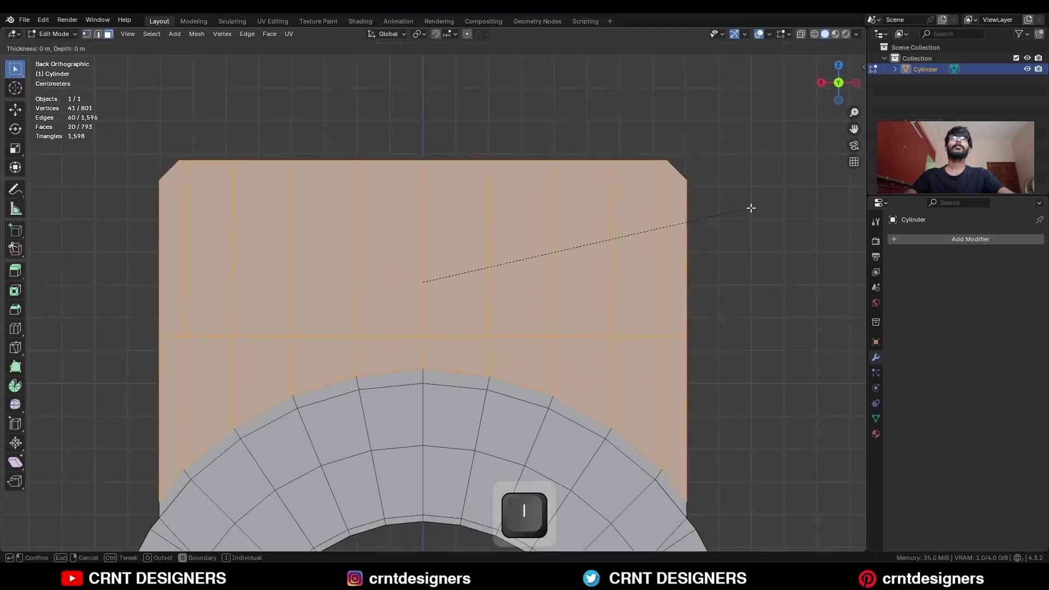
pyautogui.click(739, 215)
pyautogui.press('i')
pyautogui.click(780, 188)
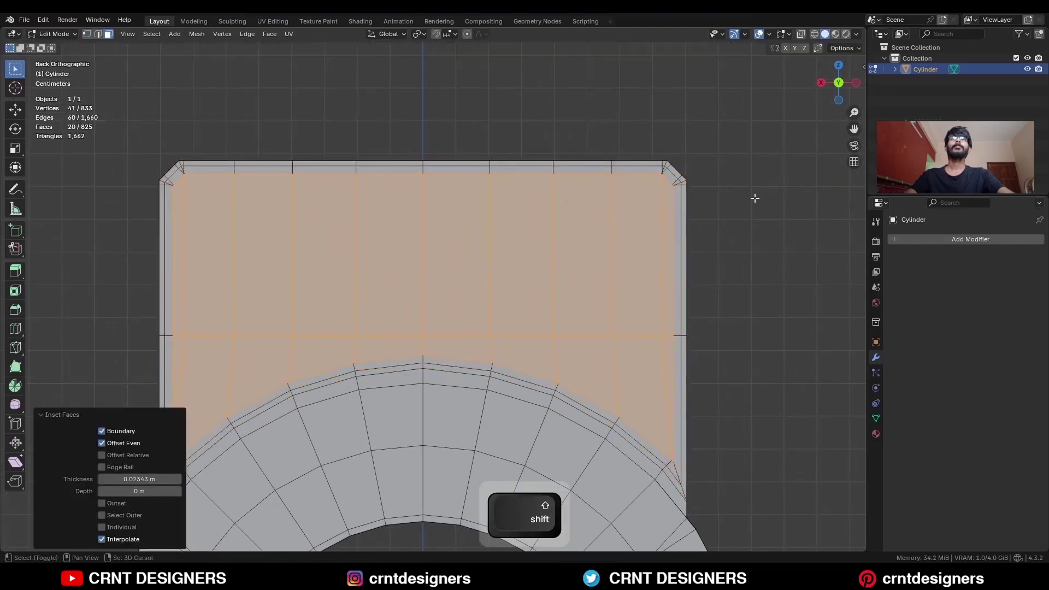
# Merge the crowded inset vertices at one beveled upper corner of the back face.
pyautogui.keyDown('shift'); pyautogui.moveTo(253, 211); pyautogui.dragTo(484, 244, button='middle'); pyautogui.keyUp('shift')
pyautogui.keyDown('ctrl'); pyautogui.moveTo(484, 243); pyautogui.dragTo(448, 214, button='middle'); pyautogui.keyUp('ctrl')
pyautogui.press('1')
pyautogui.moveTo(393, 184); pyautogui.dragTo(410, 167)
pyautogui.press('m')
pyautogui.click(407, 151)
pyautogui.press('m')
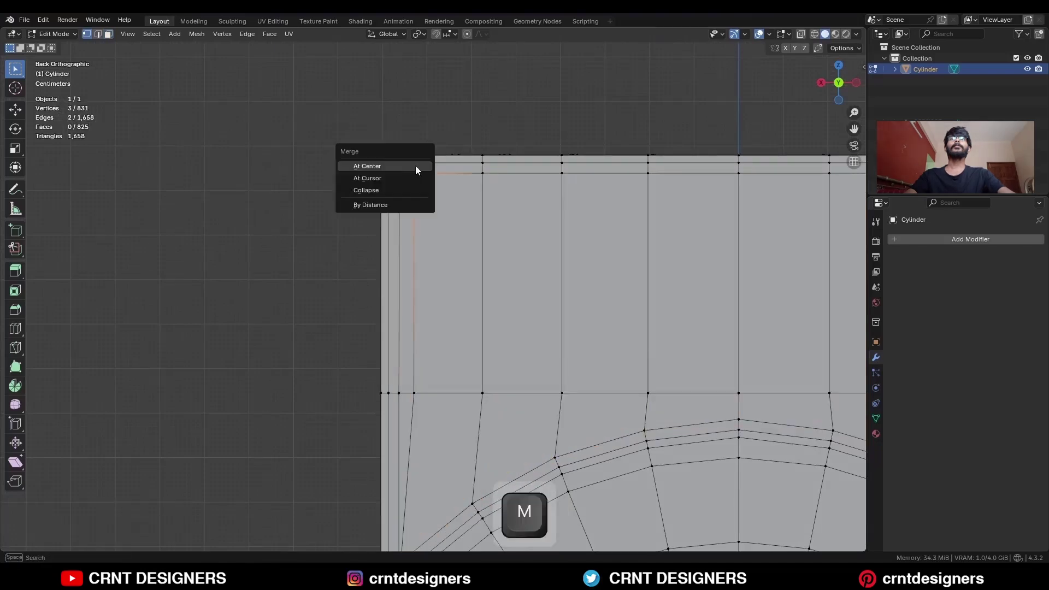
pyautogui.click(417, 169)
# Dissolve the slanted edge beside the side border of the back face, just above the arc's lower end.
pyautogui.keyDown('shift'); pyautogui.moveTo(482, 235); pyautogui.dragTo(448, 192, button='middle'); pyautogui.keyUp('shift')
pyautogui.keyDown('ctrl'); pyautogui.moveTo(448, 192); pyautogui.dragTo(400, 297, button='middle'); pyautogui.keyUp('ctrl')
pyautogui.press('2')
pyautogui.click(397, 361)
pyautogui.hotkey('ctrl', 'x')
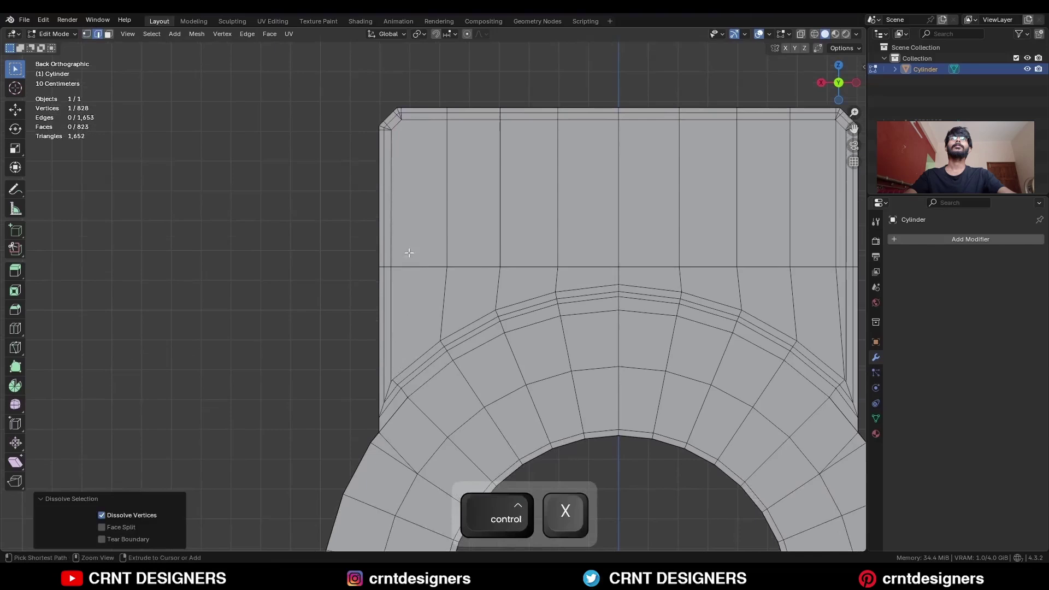
# Merge the closely spaced vertices at the inner inset's lower corner, where the arc meets the side border.
pyautogui.press('1')
pyautogui.keyDown('ctrl'); pyautogui.moveTo(388, 412); pyautogui.dragTo(388, 373, button='middle'); pyautogui.keyUp('ctrl')
pyautogui.keyDown('shift'); pyautogui.moveTo(388, 373); pyautogui.dragTo(392, 313, button='middle'); pyautogui.keyUp('shift')
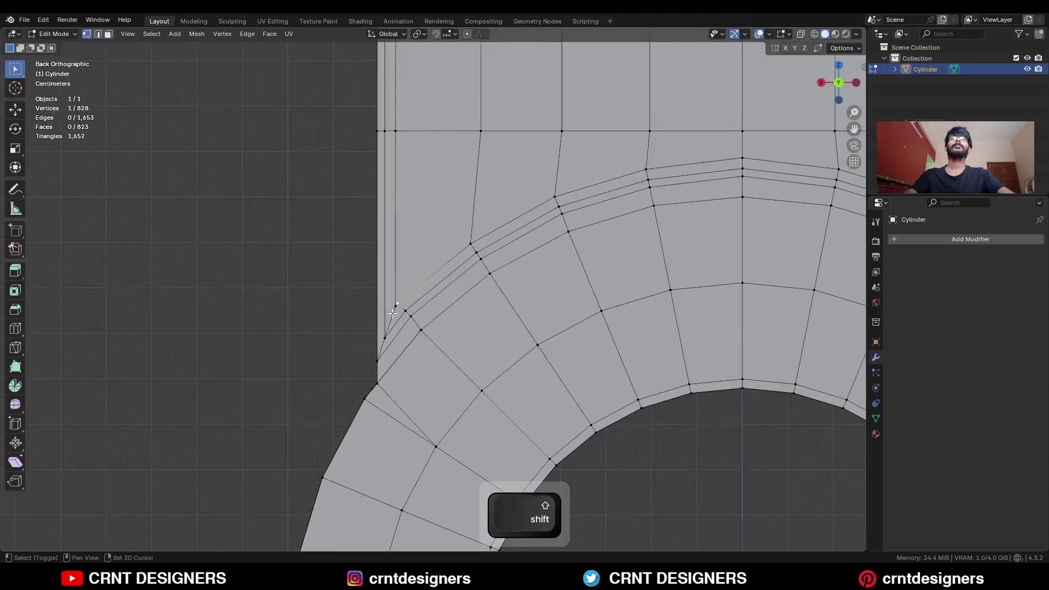
pyautogui.press('m')
pyautogui.click(386, 347)
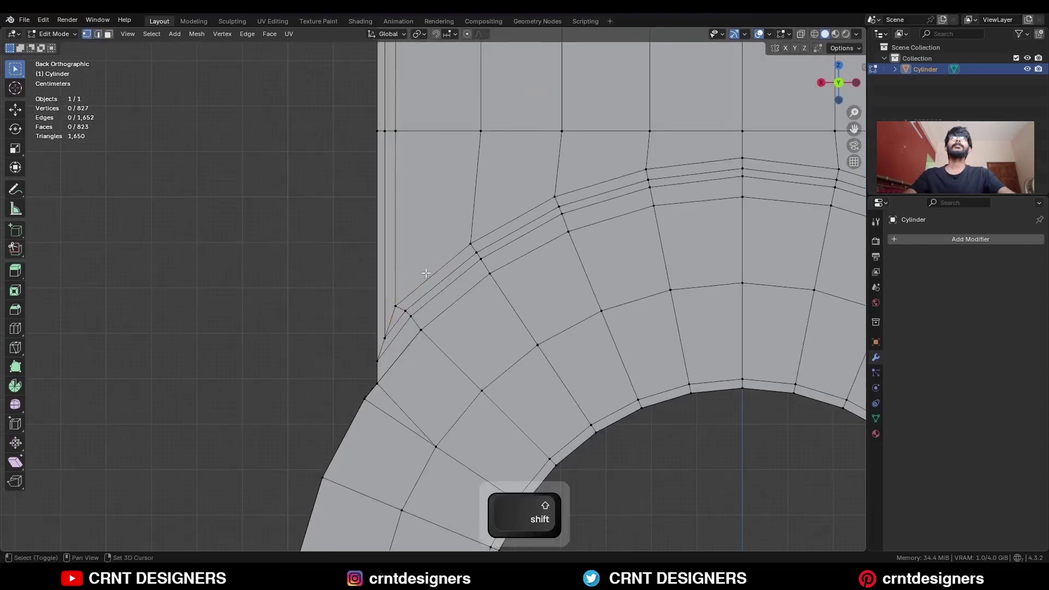
# Merge all the mesh's vertices by distance, using a merge distance of 0.0001 m.
pyautogui.moveTo(421, 277); pyautogui.dragTo(453, 316, button='middle')
pyautogui.scroll(-3, 472, 315)
pyautogui.press('2')
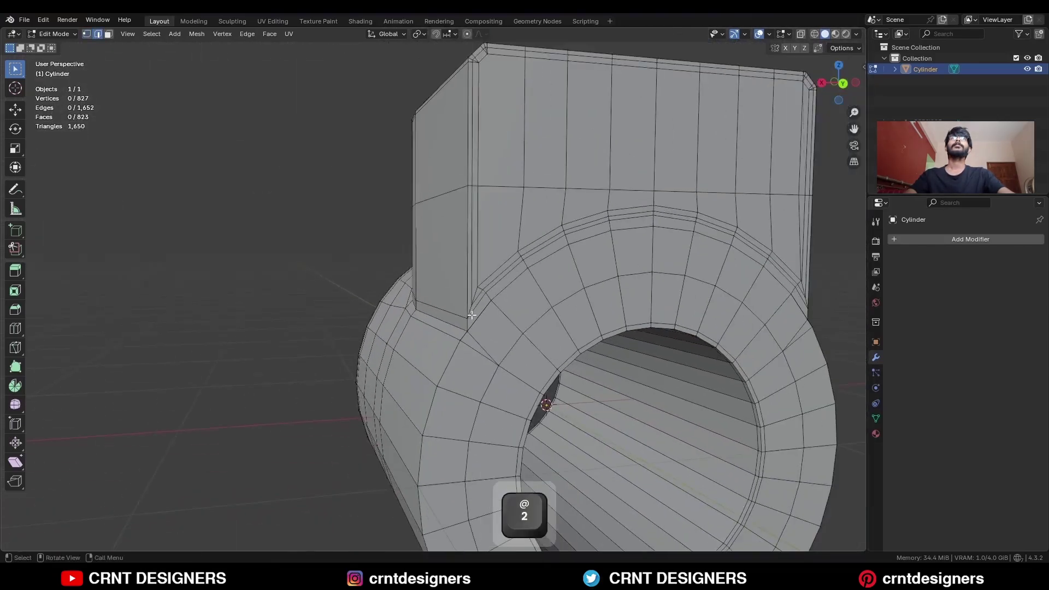
pyautogui.scroll(6, 646, 251)
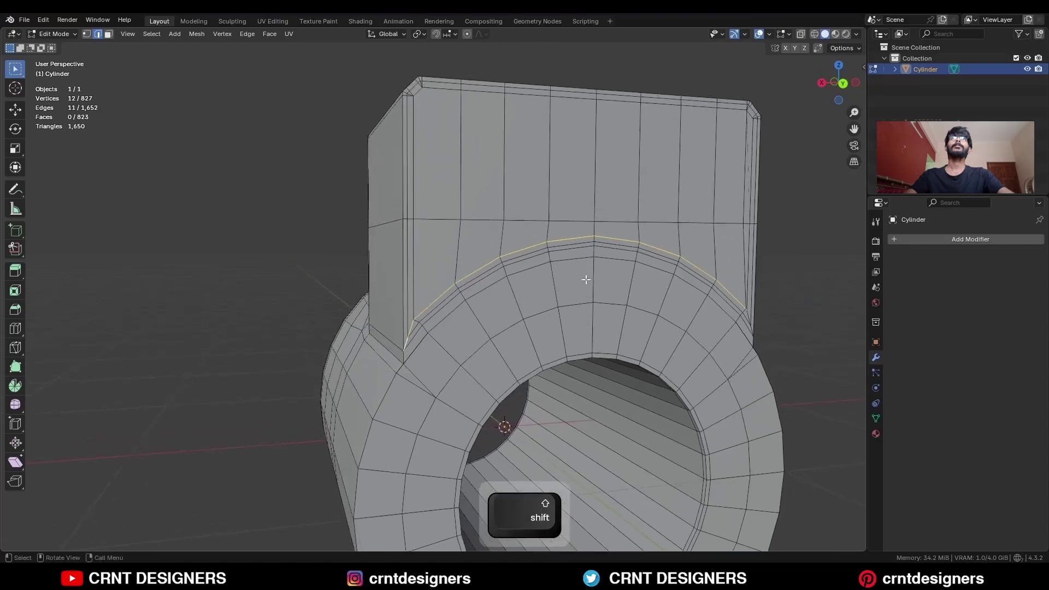
pyautogui.press('1')
pyautogui.press('a')
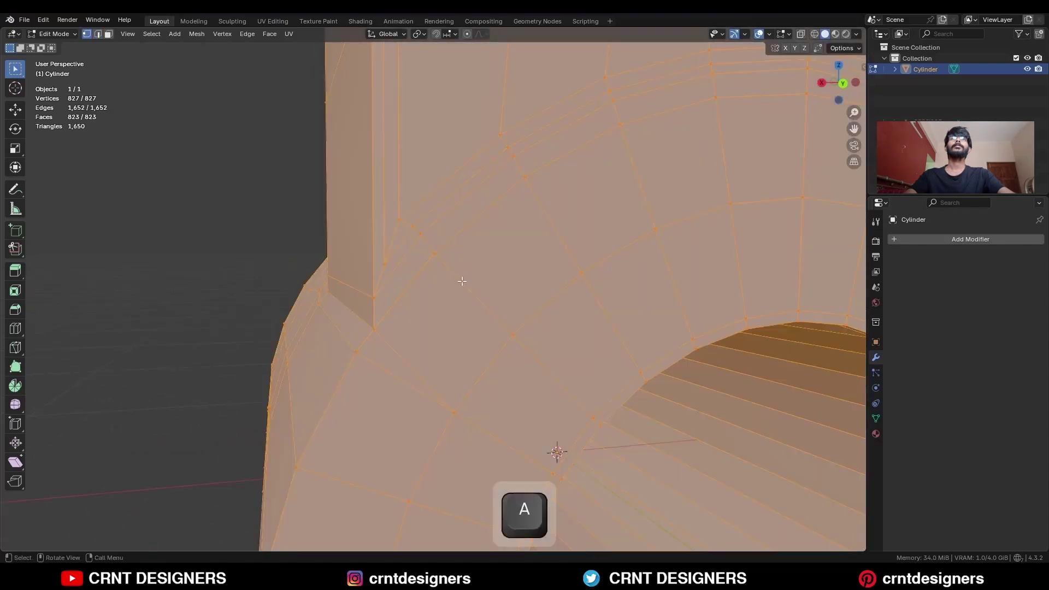
pyautogui.click(449, 324)
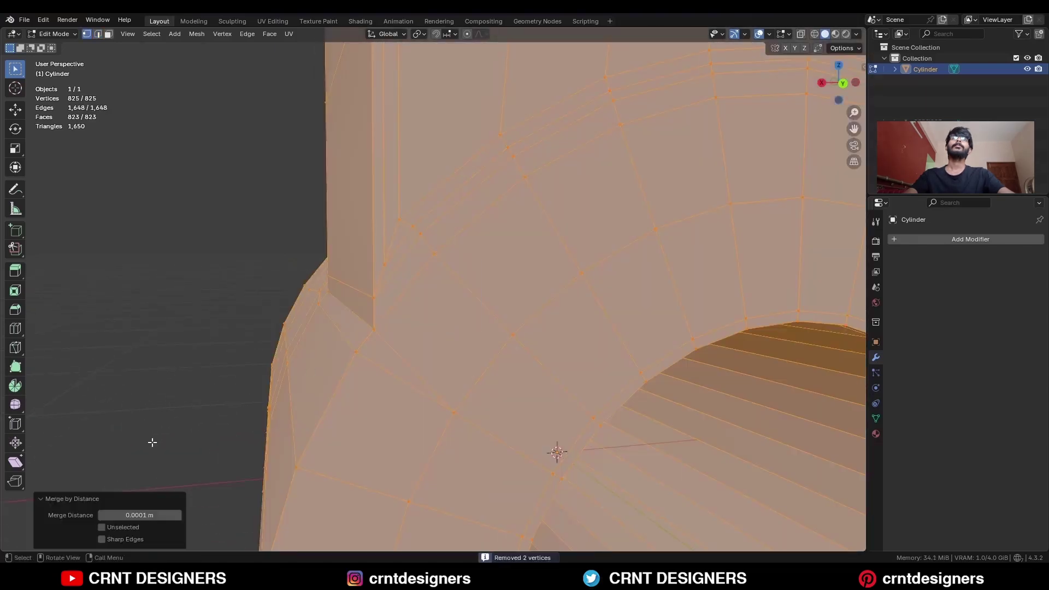
# Knife-cut from the inset's lower corner vertex down through the arc to the ring vertex, and dissolve the redundant edge near the junction.
pyautogui.click(388, 265)
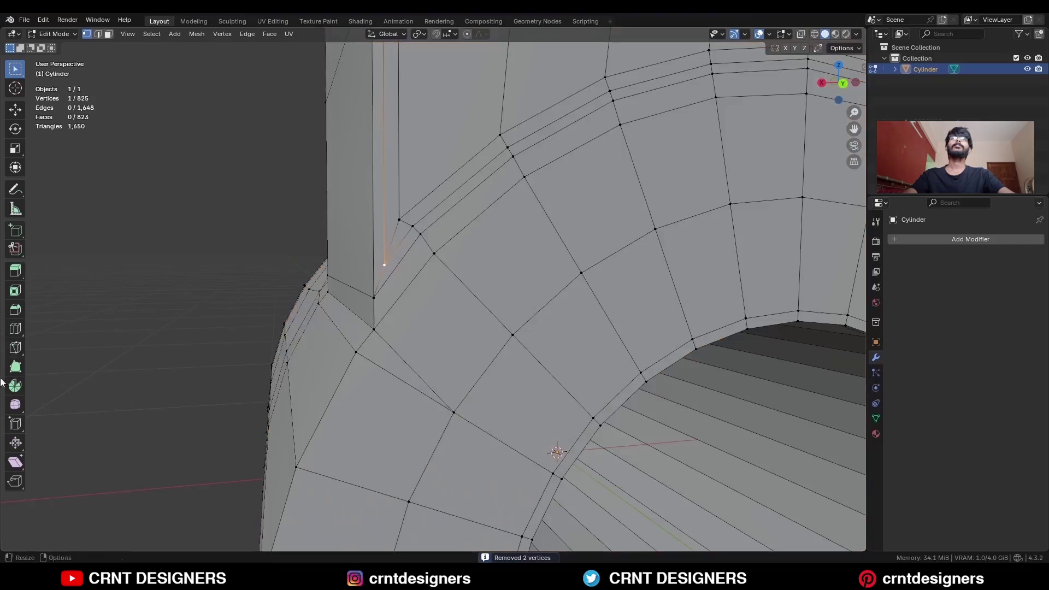
pyautogui.press('k')
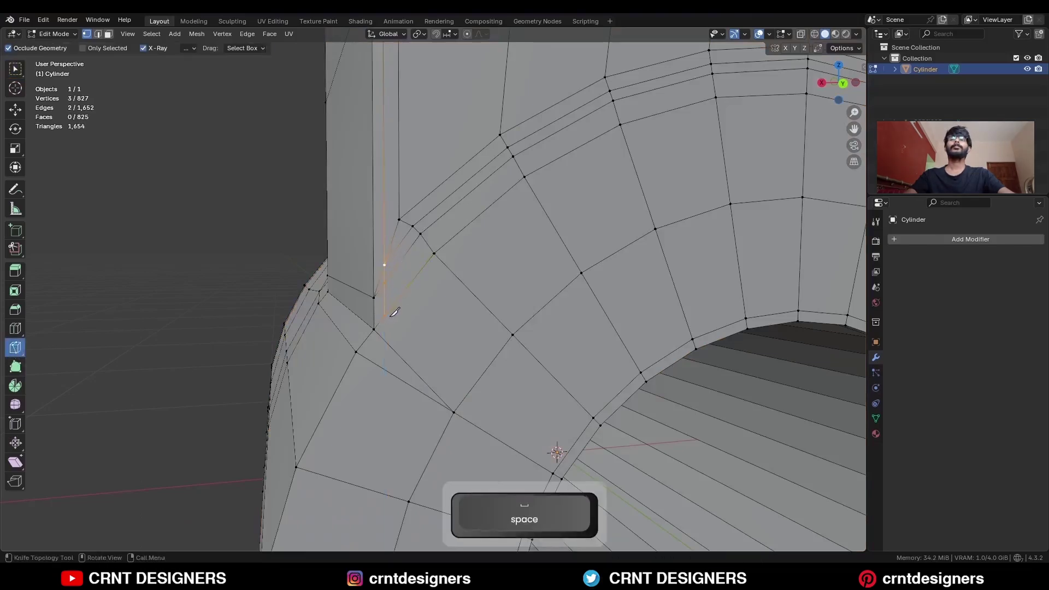
pyautogui.press('space')
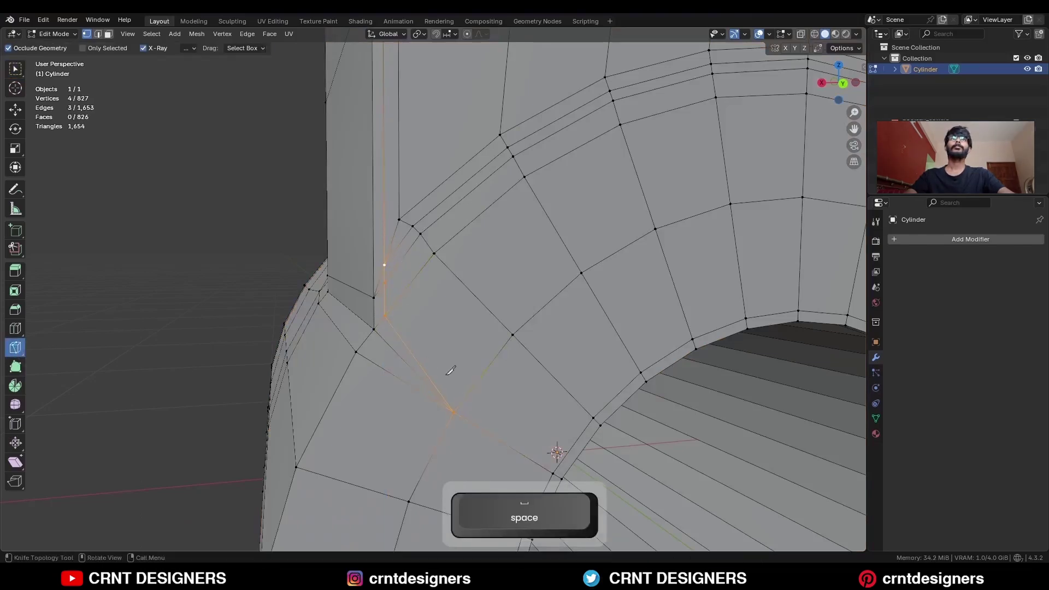
pyautogui.press('2')
pyautogui.hotkey('ctrl', 'x')
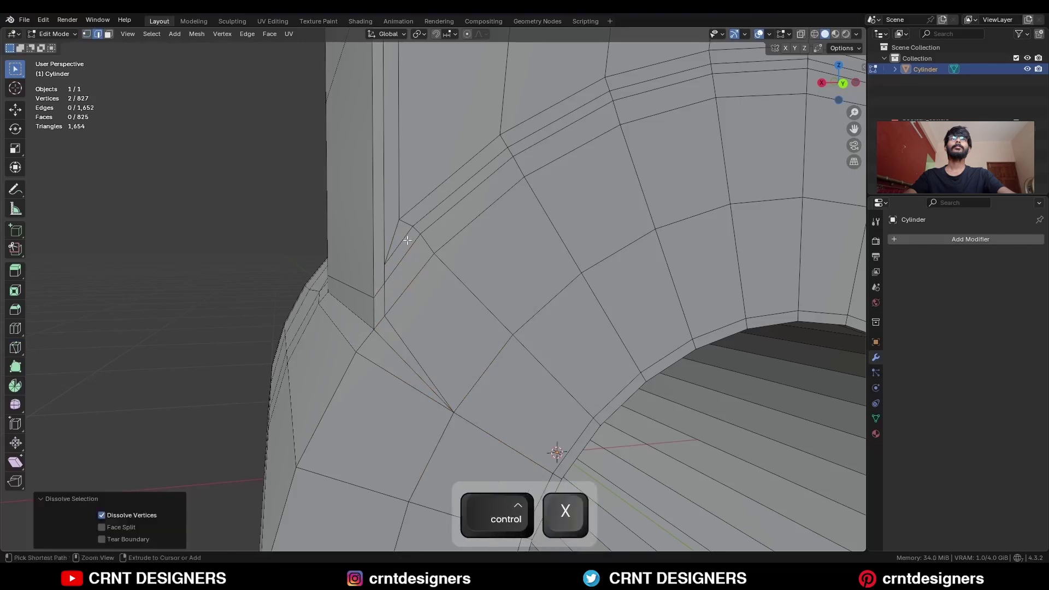
# Dissolve the innermost inset edges that follow the arc on the flat back face.
pyautogui.scroll(3, 396, 289)
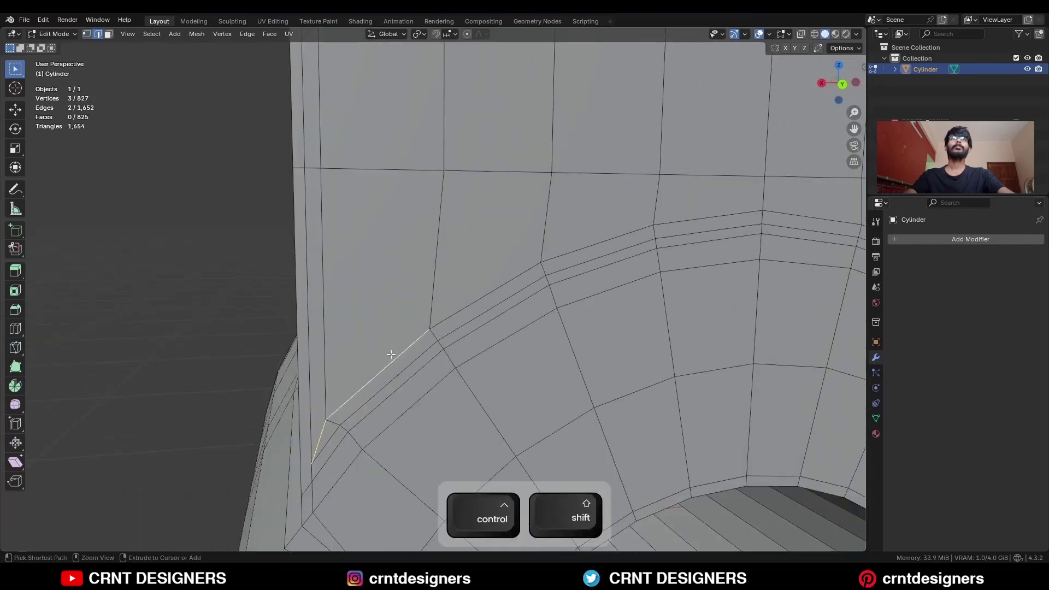
pyautogui.hotkey('ctrl', 'x')
pyautogui.scroll(-5, 415, 323)
# Dissolve the two short extra edges at the beveled upper corner of the back face.
pyautogui.press('2')
pyautogui.scroll(5, 397, 237)
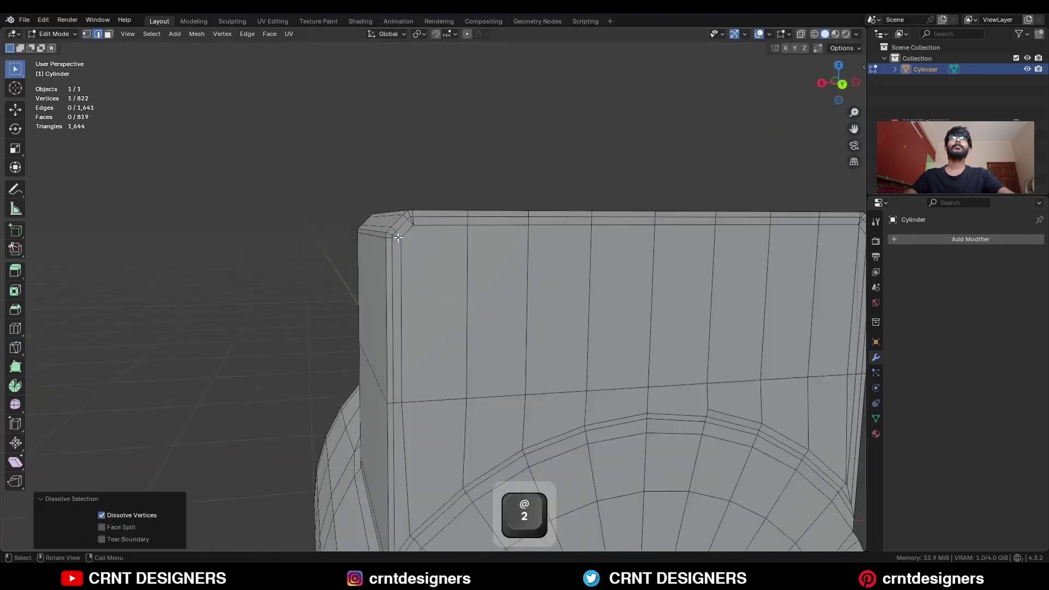
pyautogui.keyDown('shift'); pyautogui.click(398, 237); pyautogui.keyUp('shift')
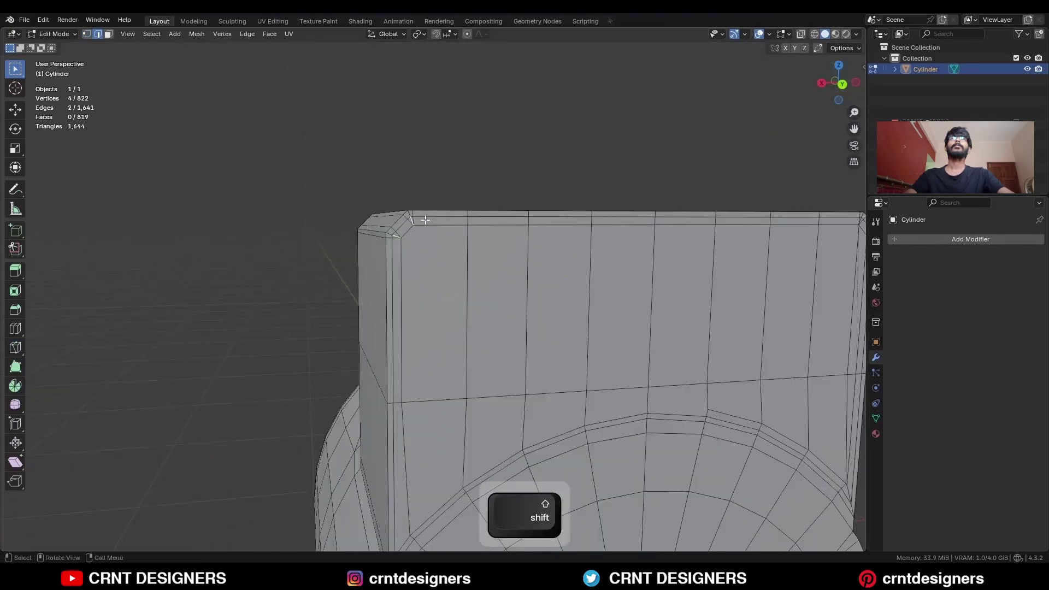
pyautogui.hotkey('ctrl', 'x')
# Inset the ring of faces surrounding the through hole on the flat back face to add support loops.
pyautogui.keyDown('shift'); pyautogui.moveTo(447, 381); pyautogui.dragTo(468, 79, button='middle'); pyautogui.keyUp('shift')
pyautogui.scroll(-1, 468, 79)
pyautogui.press('3')
pyautogui.keyDown('alt'); pyautogui.click(478, 245); pyautogui.keyUp('alt')
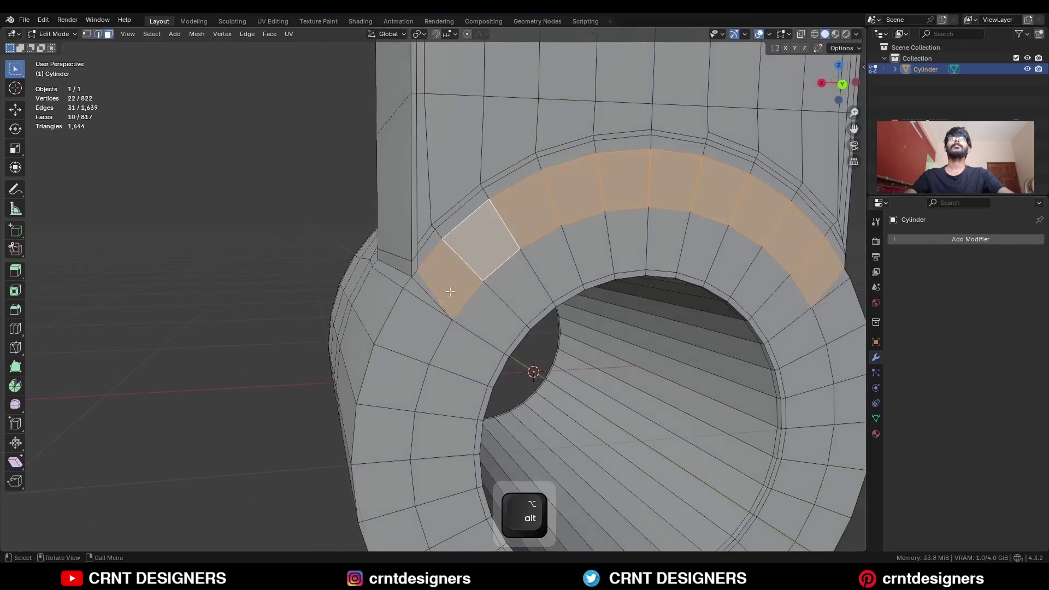
pyautogui.keyDown('shift'); pyautogui.moveTo(439, 295); pyautogui.dragTo(414, 334); pyautogui.keyUp('shift')
pyautogui.keyDown('alt'); pyautogui.keyDown('shift'); pyautogui.click(414, 369); pyautogui.keyUp('shift'); pyautogui.keyUp('alt')
pyautogui.keyDown('ctrl'); pyautogui.moveTo(443, 365); pyautogui.dragTo(499, 218, button='middle'); pyautogui.keyUp('ctrl')
pyautogui.press('i')
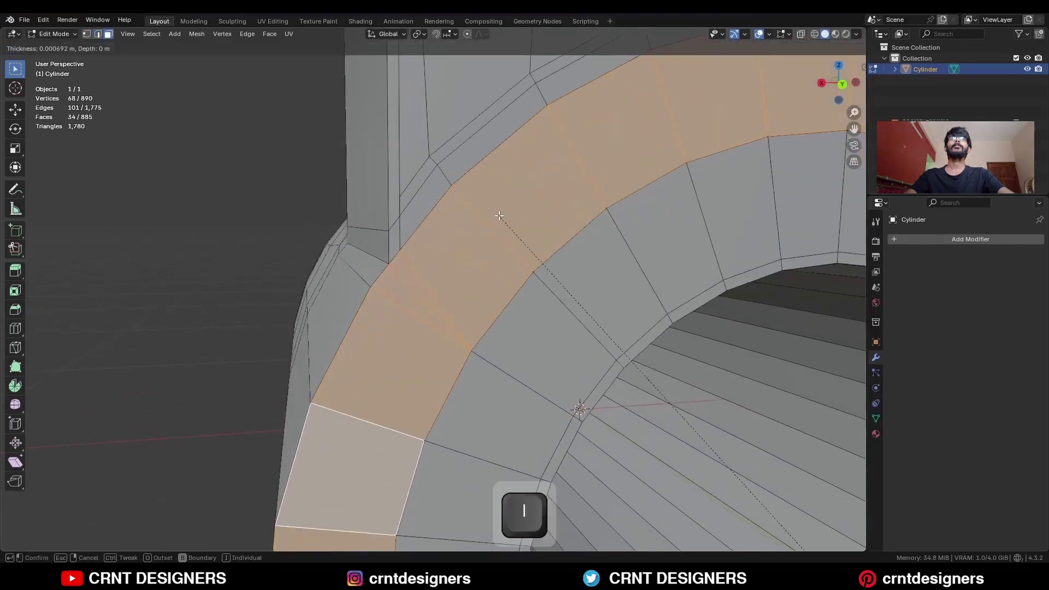
pyautogui.click(511, 237)
pyautogui.click(336, 211)
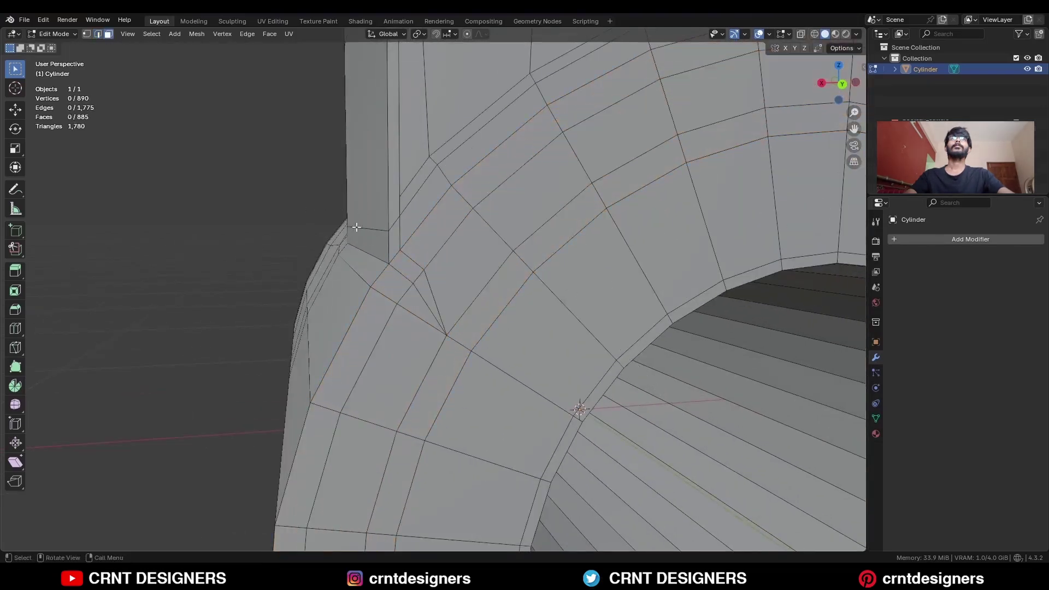
# Add a support loop around the whole body, close to the flat back face.
pyautogui.hotkey('ctrl', 'r')
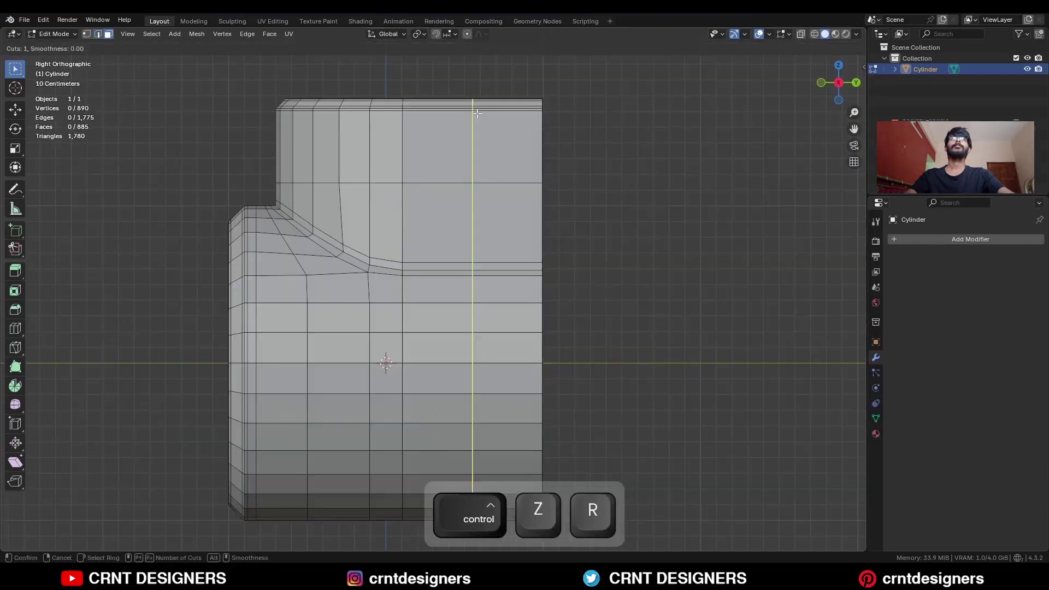
pyautogui.click(474, 117)
pyautogui.click(538, 120)
# Add three evenly spaced, unslid loop cuts across the wide section between the curved front and the back support loop.
pyautogui.hotkey('ctrl', 'r')
pyautogui.click(471, 117)
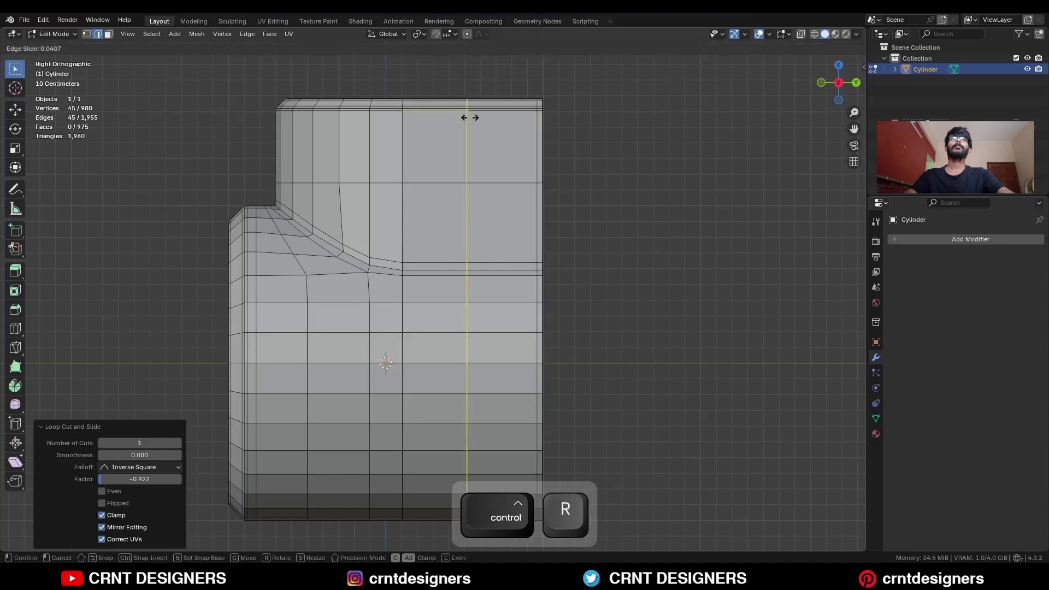
pyautogui.rightClick(471, 116)
pyautogui.moveTo(527, 123); pyautogui.dragTo(466, 199, button='middle')
pyautogui.click(178, 441)
pyautogui.click(178, 442)
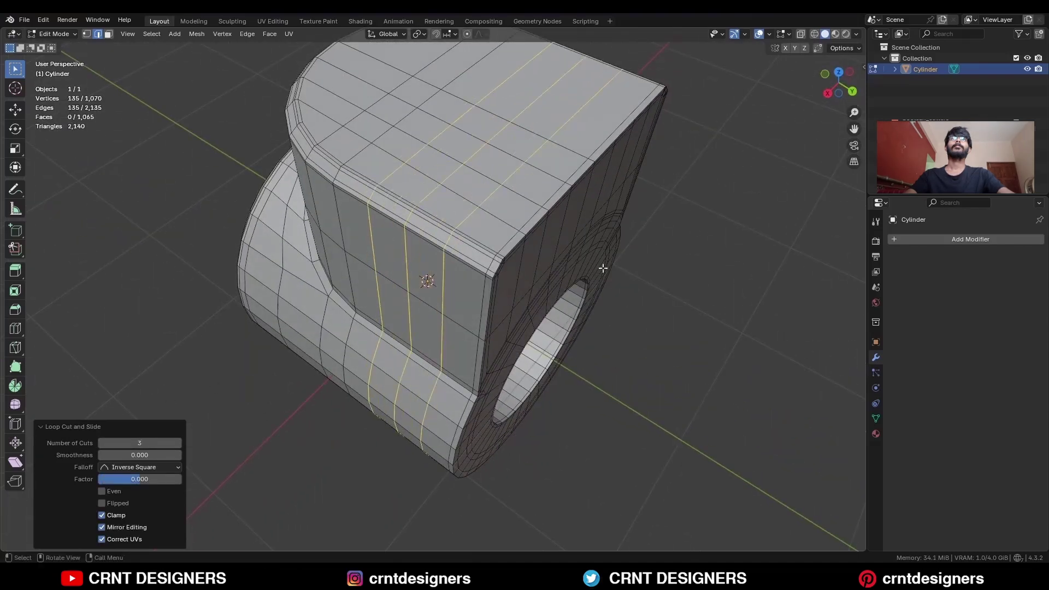
pyautogui.click(663, 261)
# Add a centered horizontal loop cut around the upper section of the upright D-shaped body.
pyautogui.moveTo(552, 258); pyautogui.dragTo(655, 210, button='middle')
pyautogui.hotkey('ctrl', 'r')
pyautogui.click(479, 150)
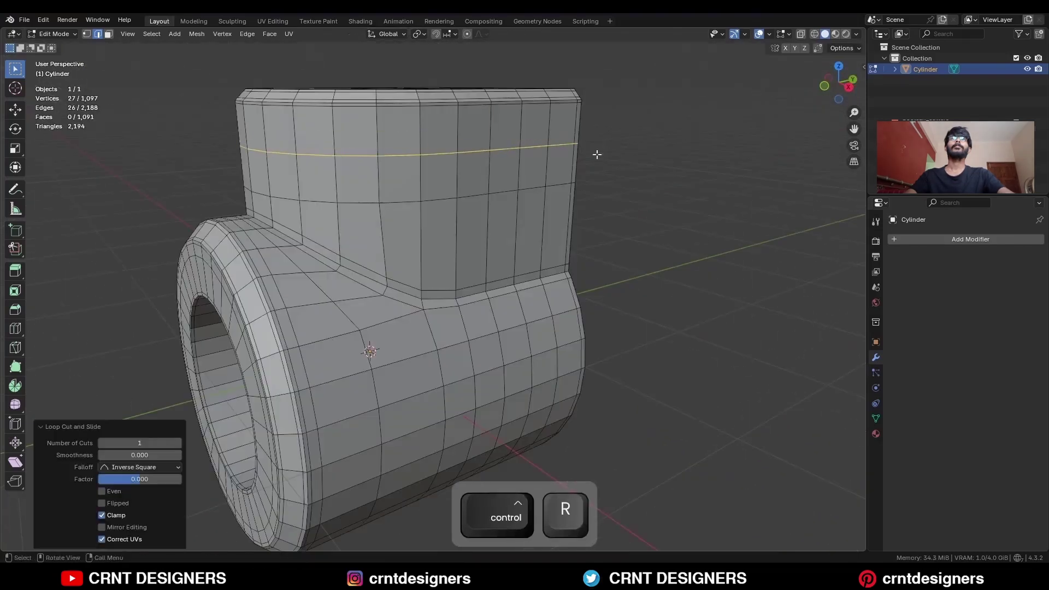
# Knife-cut two horizontal lines on the back face to the vertical centerline, one continuing the new loop and one just below the top support edges.
pyautogui.press('ctrl+KP_1')
pyautogui.scroll(3, 405, 171)
pyautogui.click(16, 347)
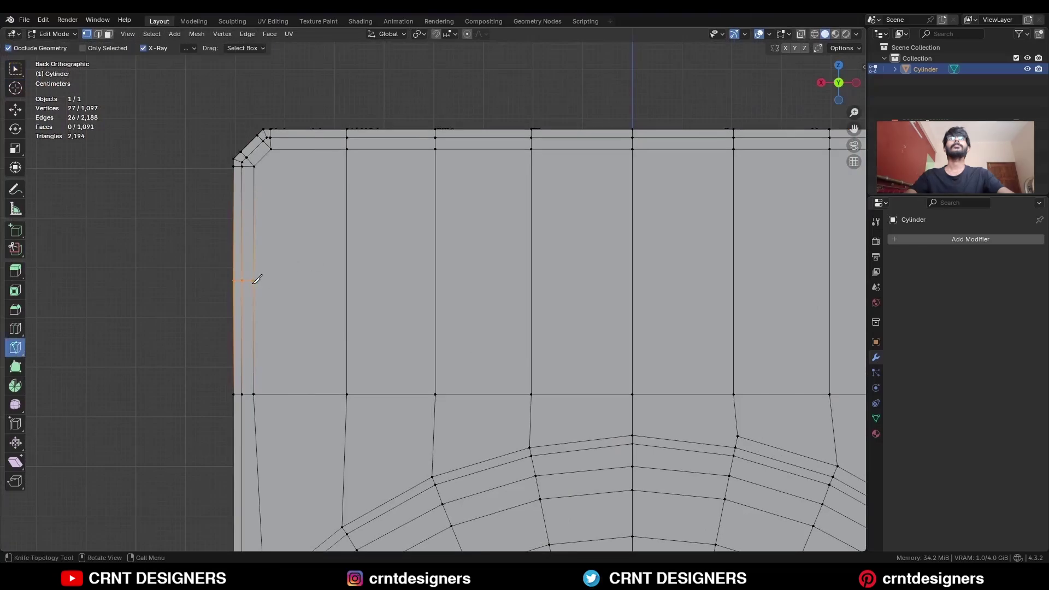
pyautogui.click(254, 280)
pyautogui.click(632, 280)
pyautogui.press('space')
pyautogui.click(253, 167)
pyautogui.press('x')
pyautogui.click(632, 167)
pyautogui.press('space')
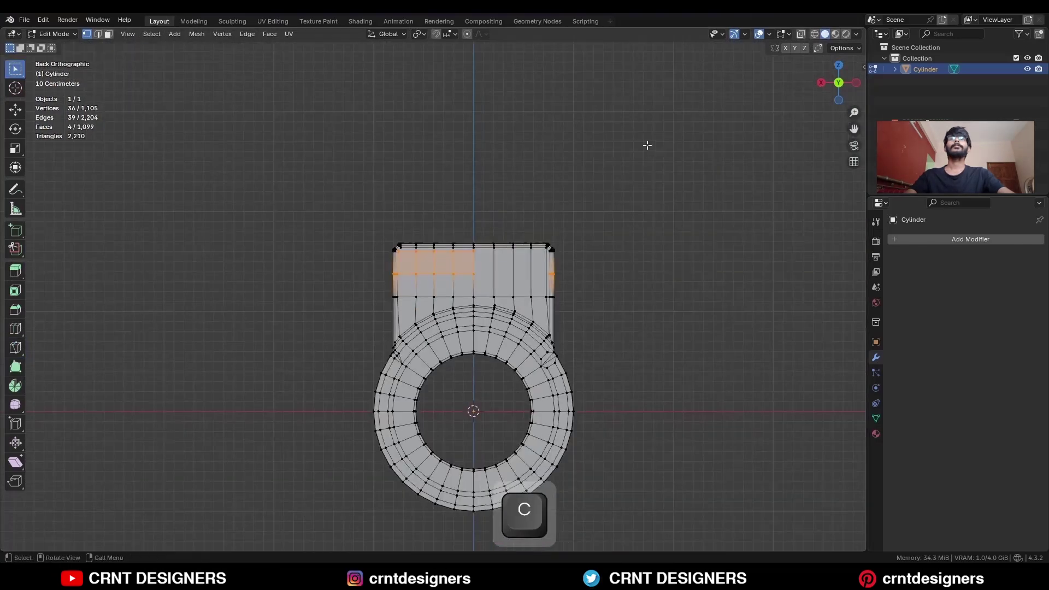
# Dissolve the outermost row of edges along the arc on the back face, from the body's corner to the centerline.
pyautogui.moveTo(647, 146); pyautogui.dragTo(689, 181, button='middle')
pyautogui.scroll(6, 468, 312)
pyautogui.press('2')
pyautogui.click(458, 319)
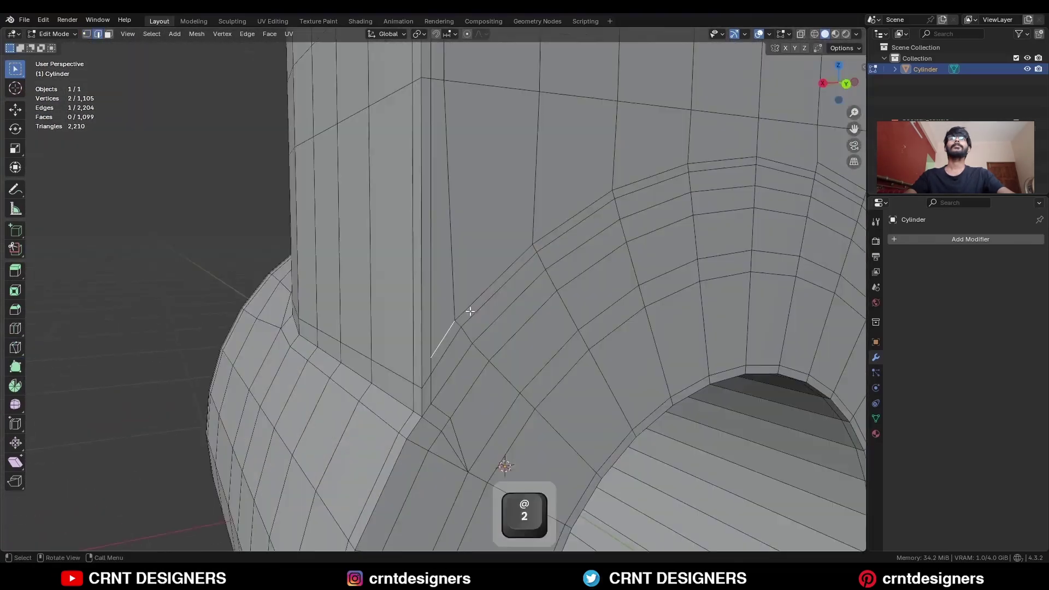
pyautogui.keyDown('ctrl'); pyautogui.keyDown('shift'); pyautogui.click(500, 263); pyautogui.keyUp('shift'); pyautogui.keyUp('ctrl')
pyautogui.moveTo(541, 290); pyautogui.dragTo(492, 306, button='middle')
pyautogui.keyDown('ctrl'); pyautogui.keyDown('shift'); pyautogui.click(541, 265); pyautogui.keyUp('shift'); pyautogui.keyUp('ctrl')
pyautogui.hotkey('ctrl', 'x')
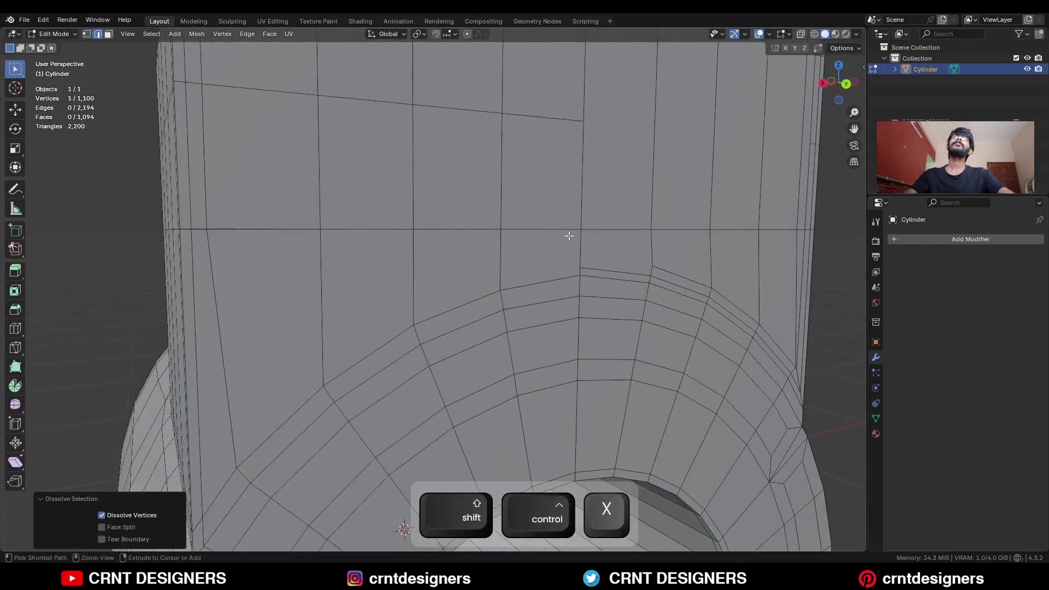
# Symmetrize the whole mesh from +X to -X.
pyautogui.scroll(-4, 550, 276)
pyautogui.press('3')
pyautogui.keyDown('alt'); pyautogui.click(366, 298); pyautogui.keyUp('alt')
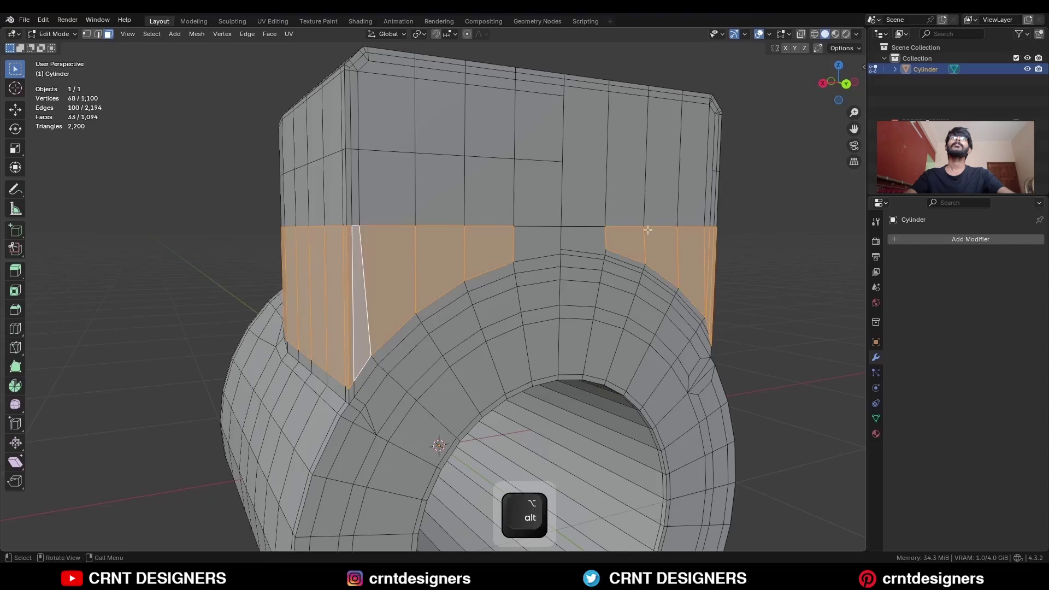
pyautogui.hotkey('alt', 'a')
pyautogui.scroll(-3, 587, 218)
pyautogui.press('a')
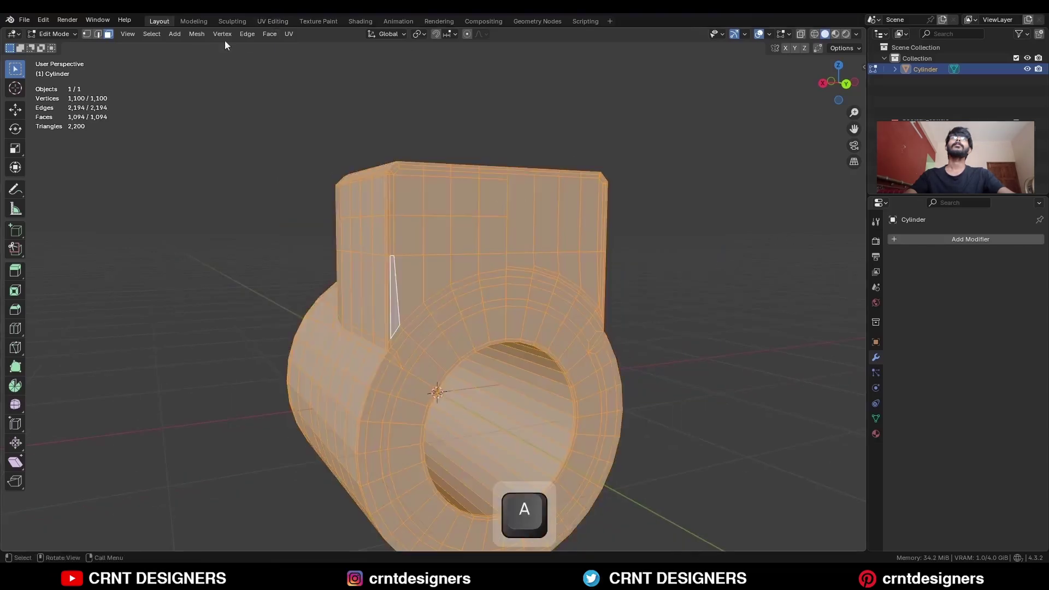
pyautogui.click(200, 35)
pyautogui.click(227, 192)
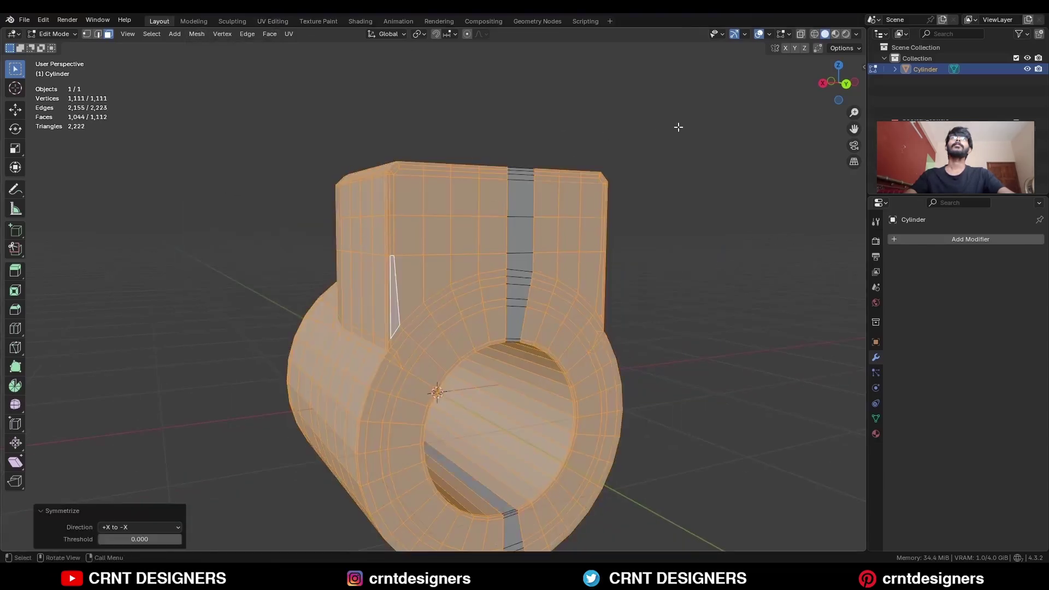
pyautogui.click(677, 126)
# Check the edge flow by selecting the horizontal face loops around the upright body.
pyautogui.keyDown('ctrl'); pyautogui.moveTo(541, 246); pyautogui.dragTo(541, 244, button='middle'); pyautogui.keyUp('ctrl')
pyautogui.keyDown('ctrl'); pyautogui.moveTo(540, 244); pyautogui.dragTo(540, 219, button='middle'); pyautogui.keyUp('ctrl')
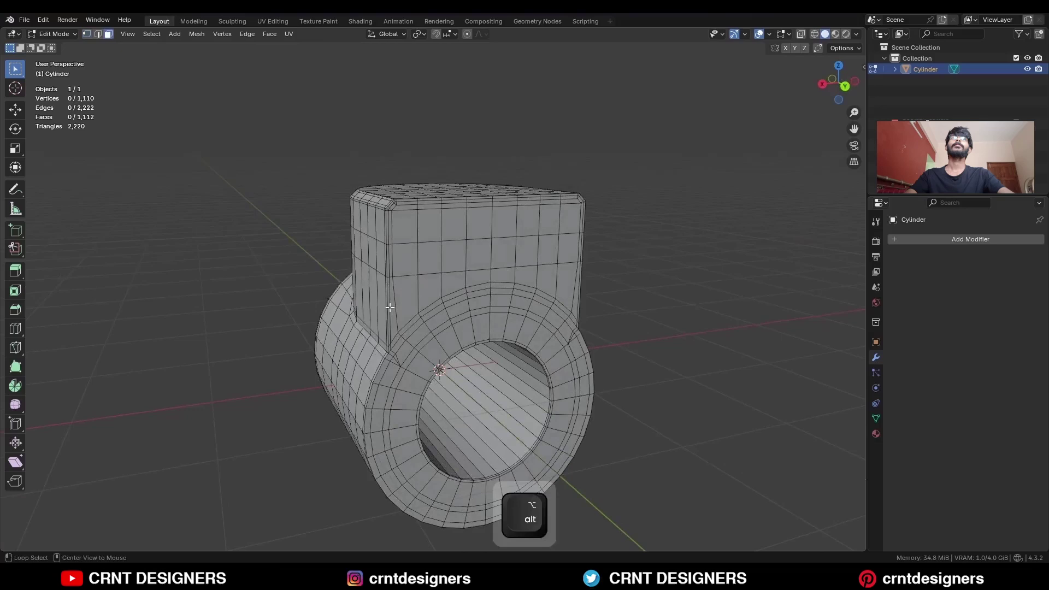
pyautogui.keyDown('alt'); pyautogui.click(390, 308); pyautogui.keyUp('alt')
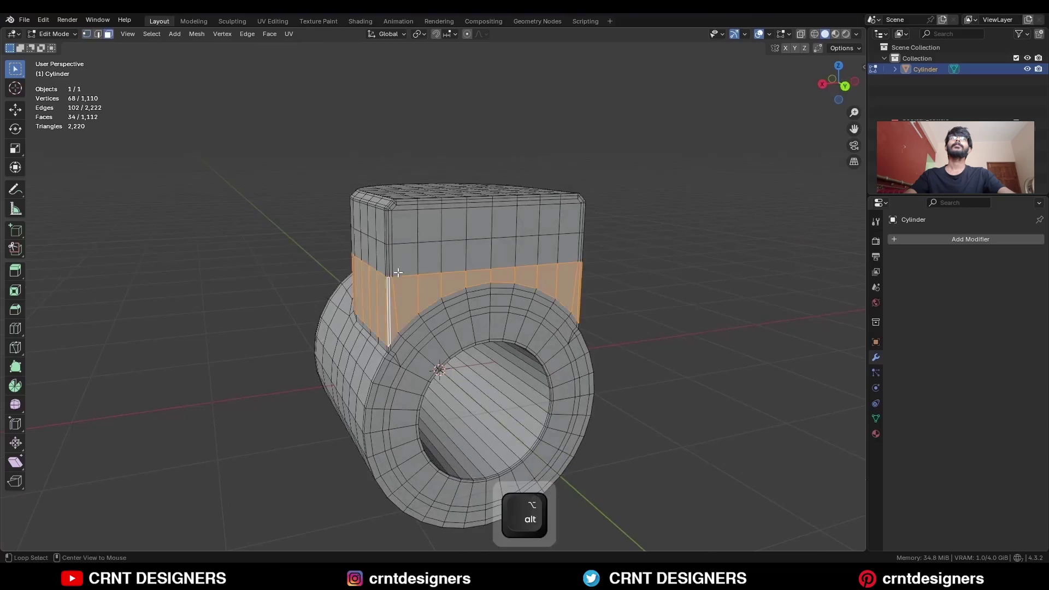
pyautogui.keyDown('alt'); pyautogui.keyDown('shift'); pyautogui.click(393, 262); pyautogui.keyUp('shift'); pyautogui.keyUp('alt')
pyautogui.keyDown('alt'); pyautogui.keyDown('shift'); pyautogui.click(393, 229); pyautogui.keyUp('shift'); pyautogui.keyUp('alt')
pyautogui.moveTo(393, 229); pyautogui.dragTo(585, 253, button='middle')
# Add a level 2 Subdivision modifier to the object in Object Mode and shade it smooth.
pyautogui.press('Tab')
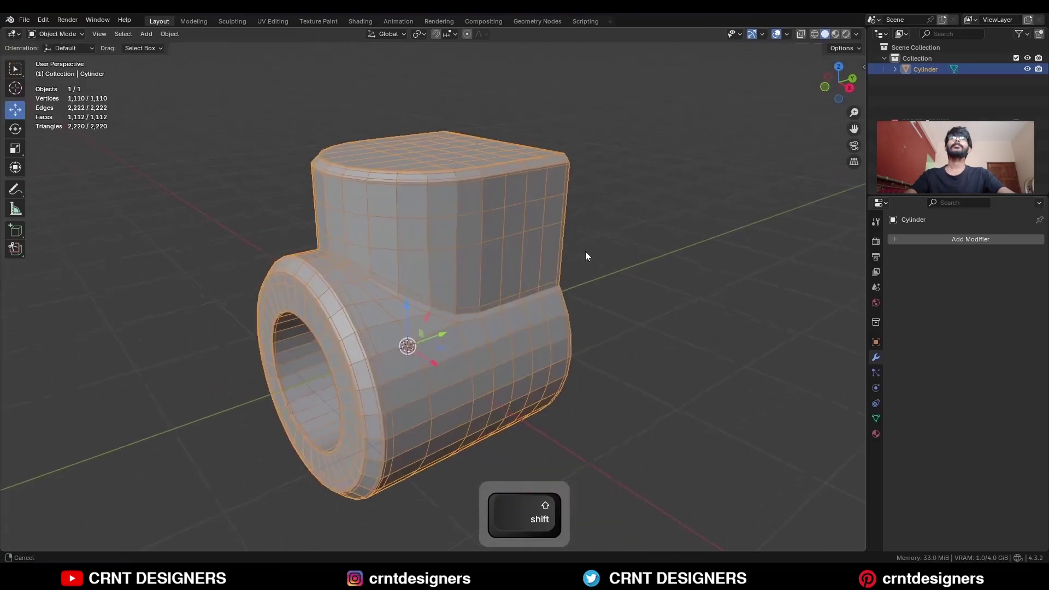
pyautogui.hotkey('ctrl', '2')
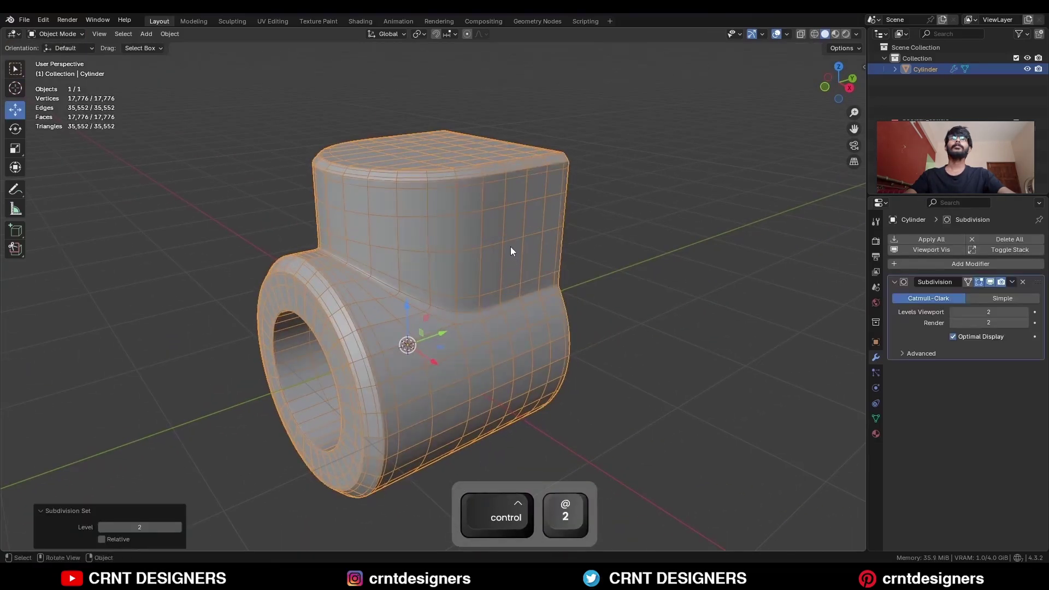
pyautogui.rightClick(511, 145)
pyautogui.click(515, 139)
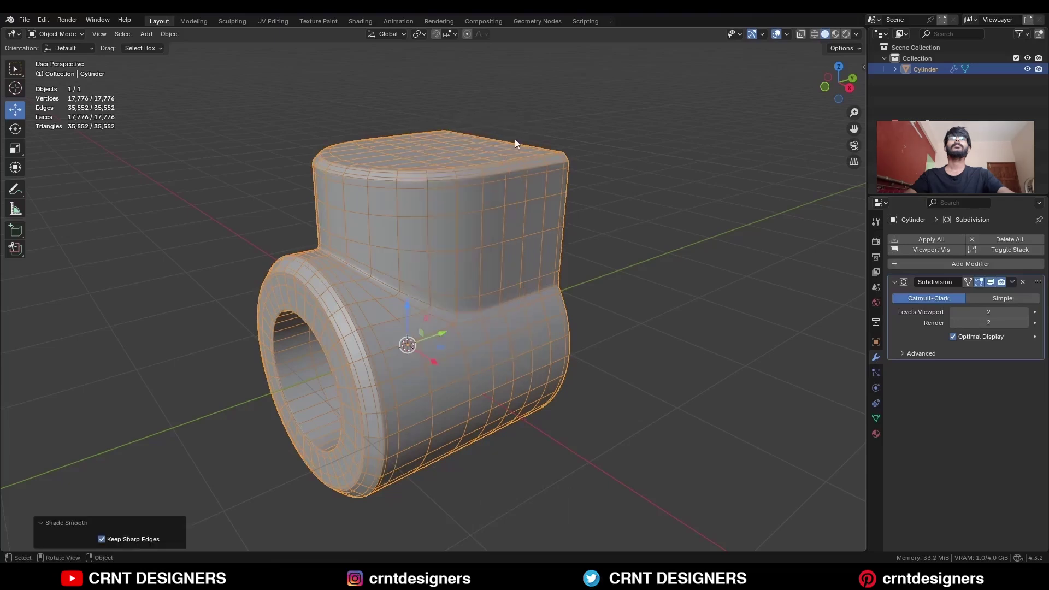
# Inspect the smoothed model from several angles, first without overlays and again with the wireframe shown.
pyautogui.hotkey('shift', 'alt', 'z')
pyautogui.moveTo(343, 270); pyautogui.dragTo(483, 295, button='middle')
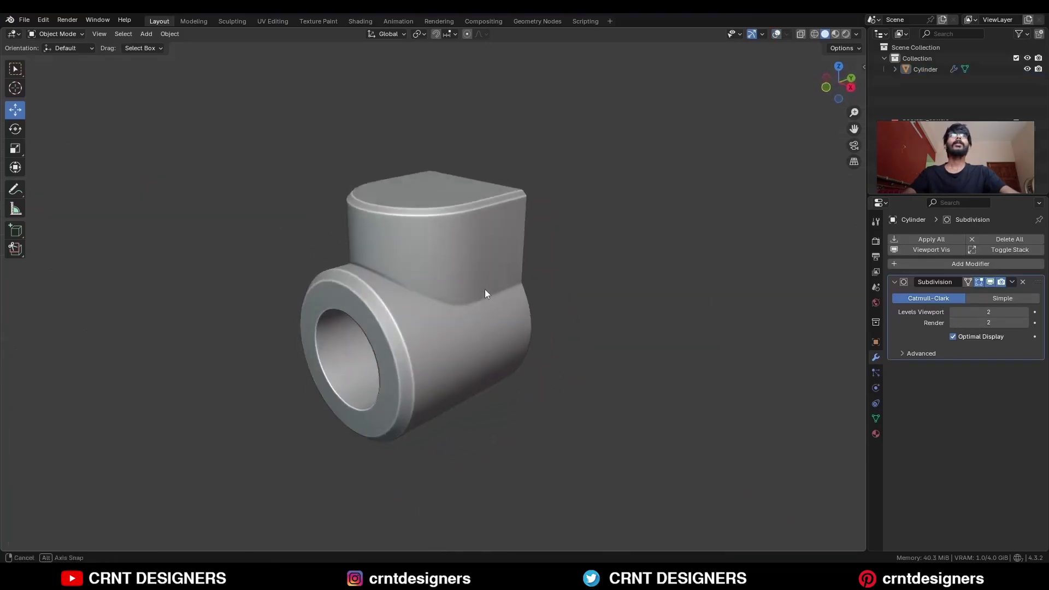
pyautogui.hotkey('shift', 'alt', 'z')
pyautogui.moveTo(371, 291); pyautogui.dragTo(651, 276, button='middle')
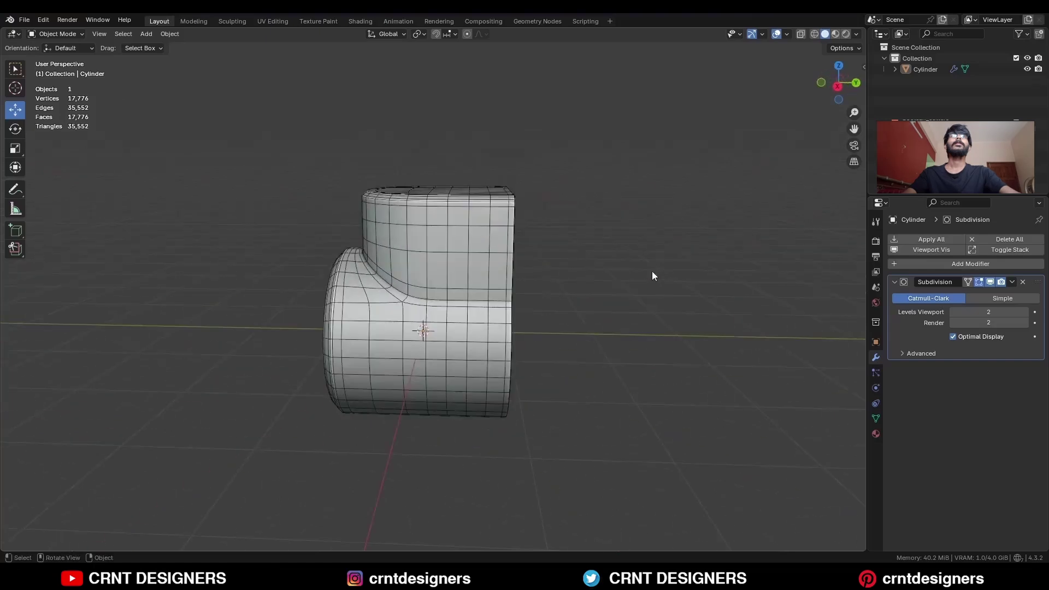
# Hide the viewport overlays and save the file BM21.blend.
pyautogui.hotkey('shift', 'alt', 'z')
pyautogui.moveTo(479, 282); pyautogui.dragTo(547, 282, button='middle')
pyautogui.hotkey('ctrl', 's')
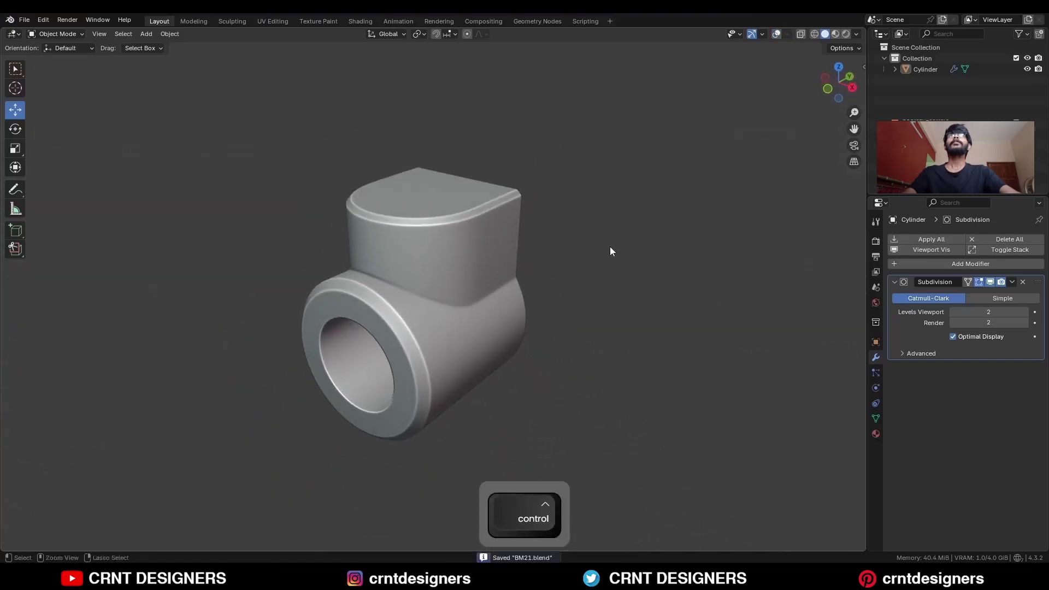
pyautogui.keyDown('ctrl'); pyautogui.moveTo(610, 248); pyautogui.dragTo(642, 206, button='middle'); pyautogui.keyUp('ctrl')
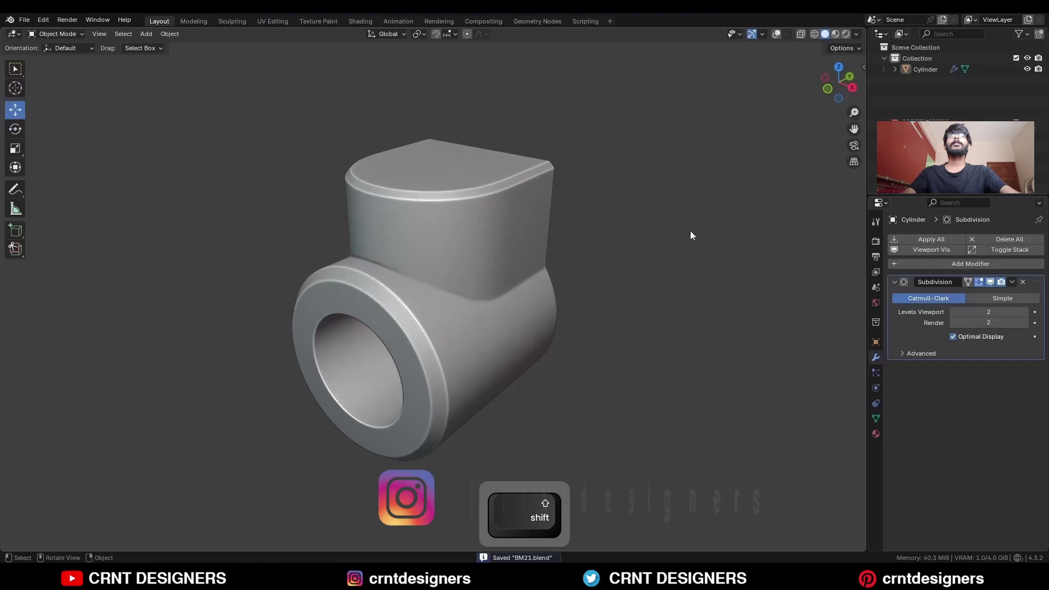